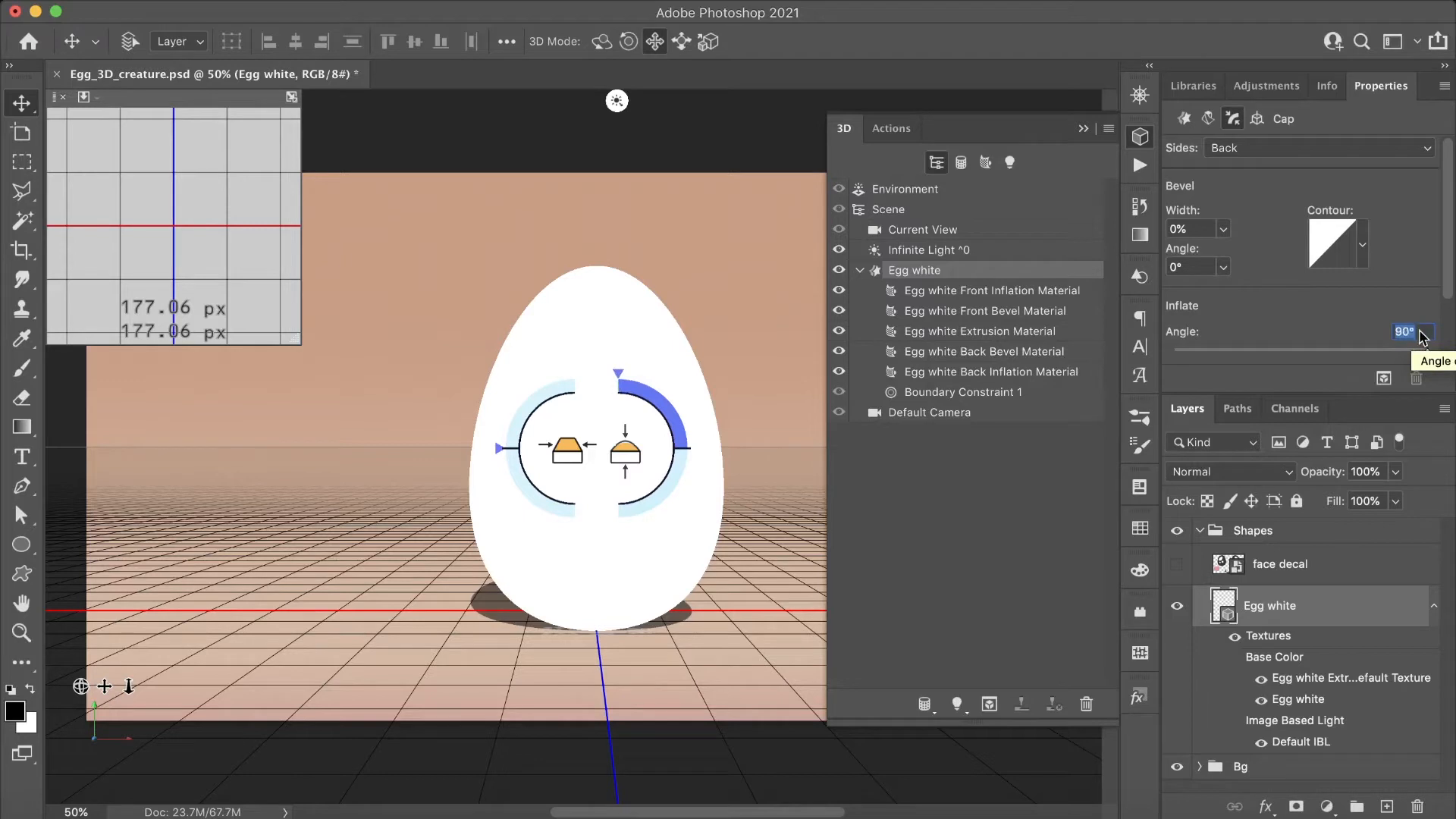
Set the inflate strength of the egg white's back cap to 20%.
key(Tab)
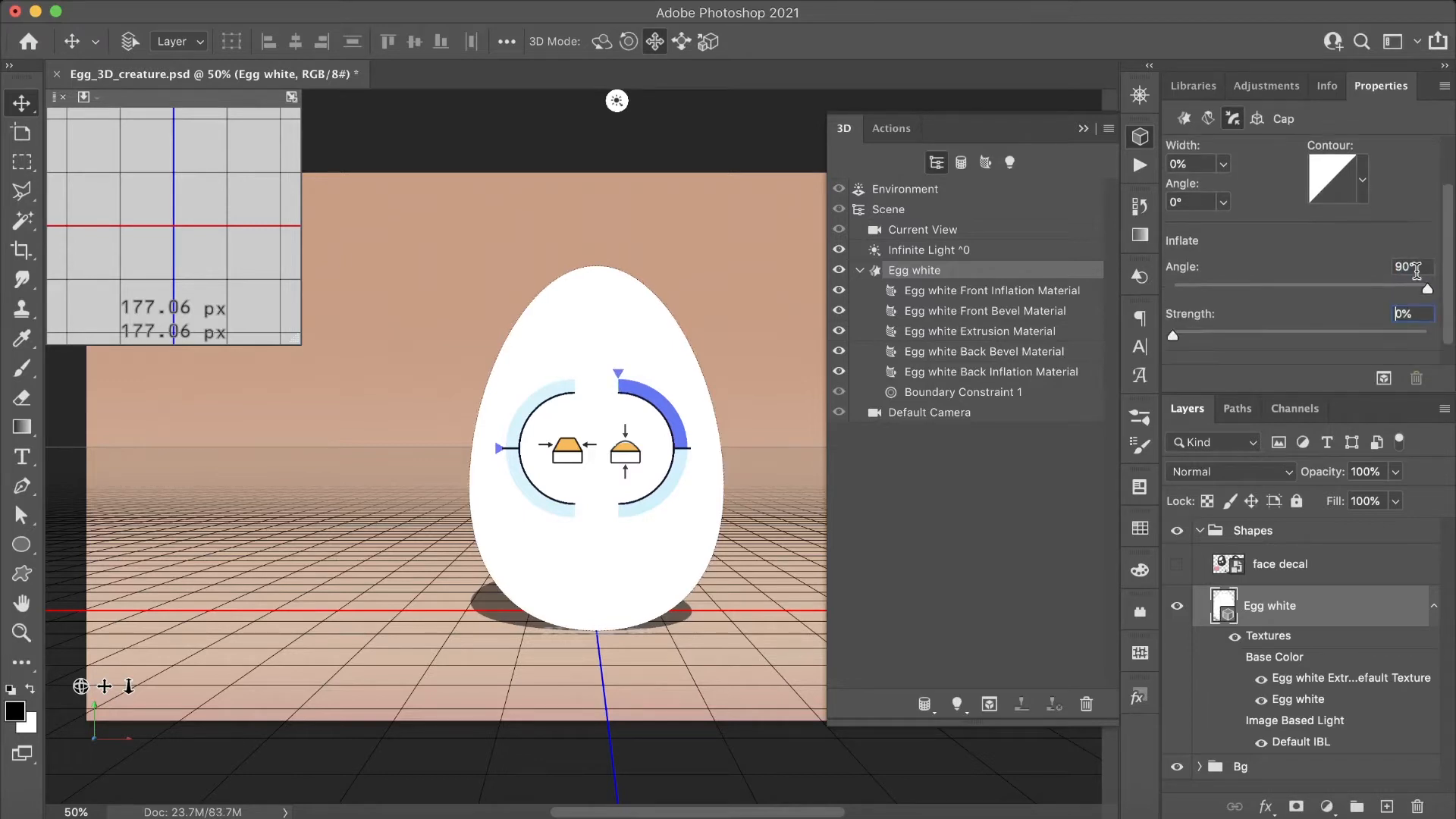
double_click(1420, 317)
text(20)
key(Tab)
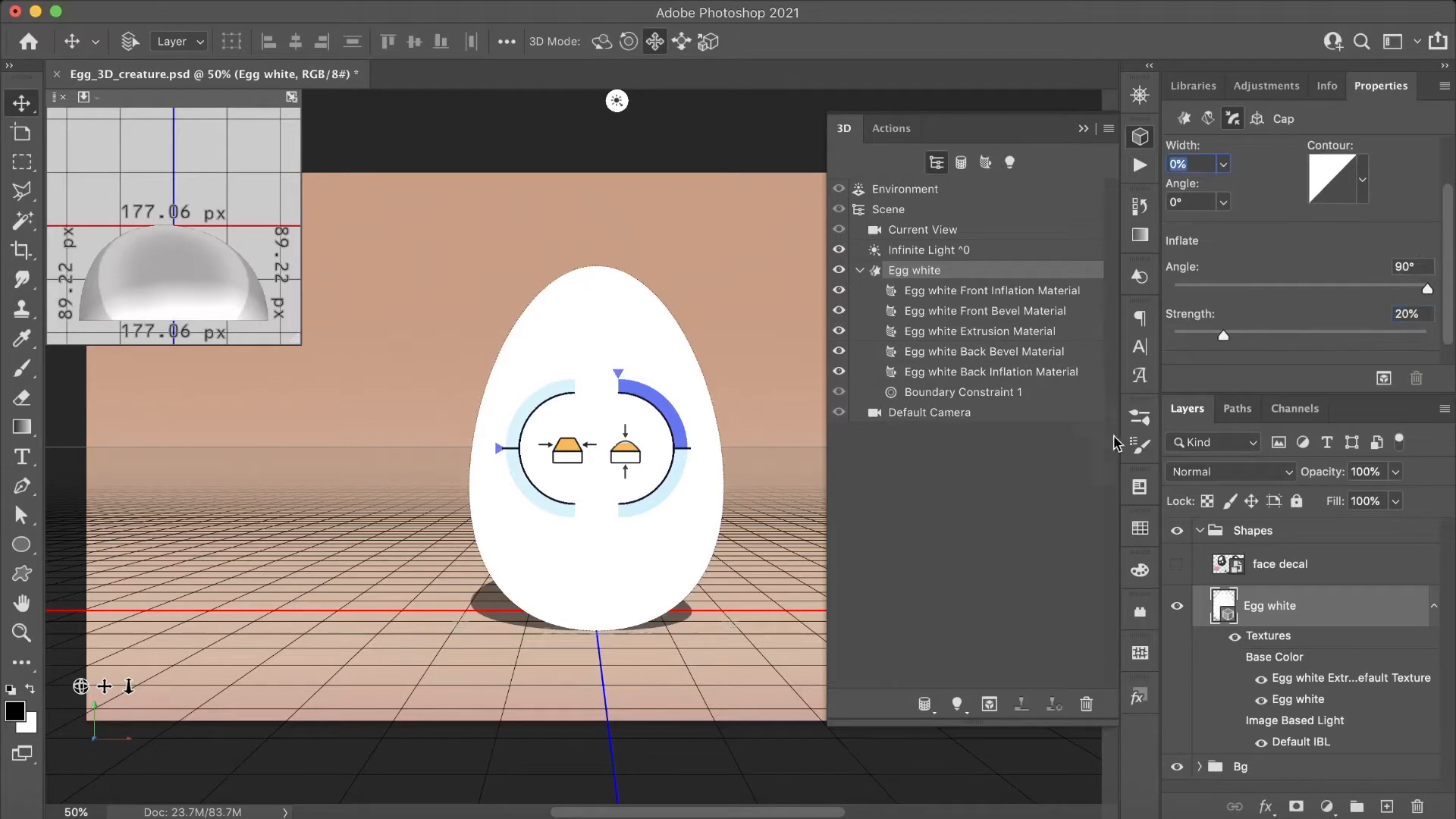
Export the Egg white 3D layer in Wavefront OBJ format, replacing Egg_3D_creature.obj in the PSD folder.
click(1261, 604)
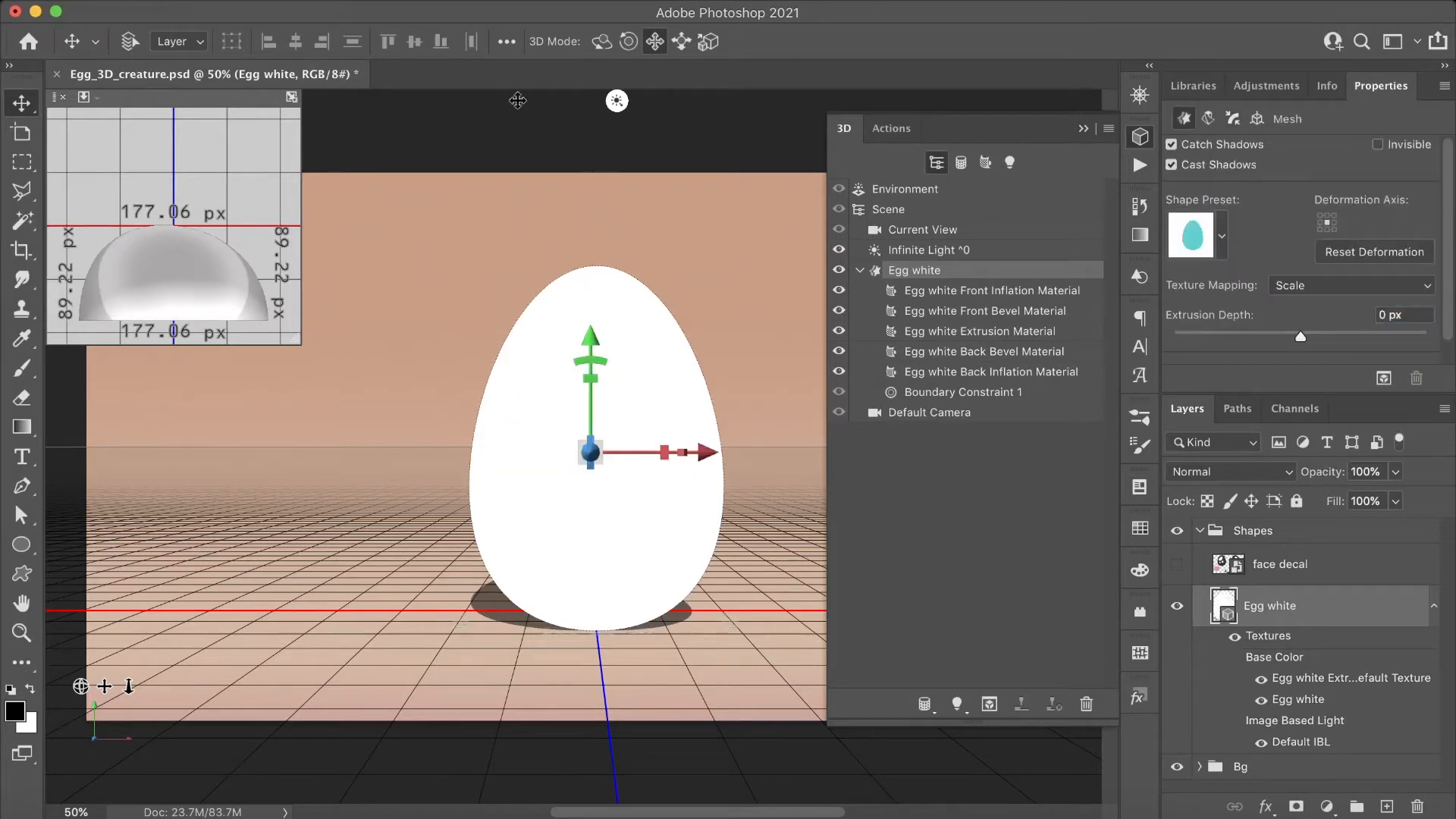
click(466, 0)
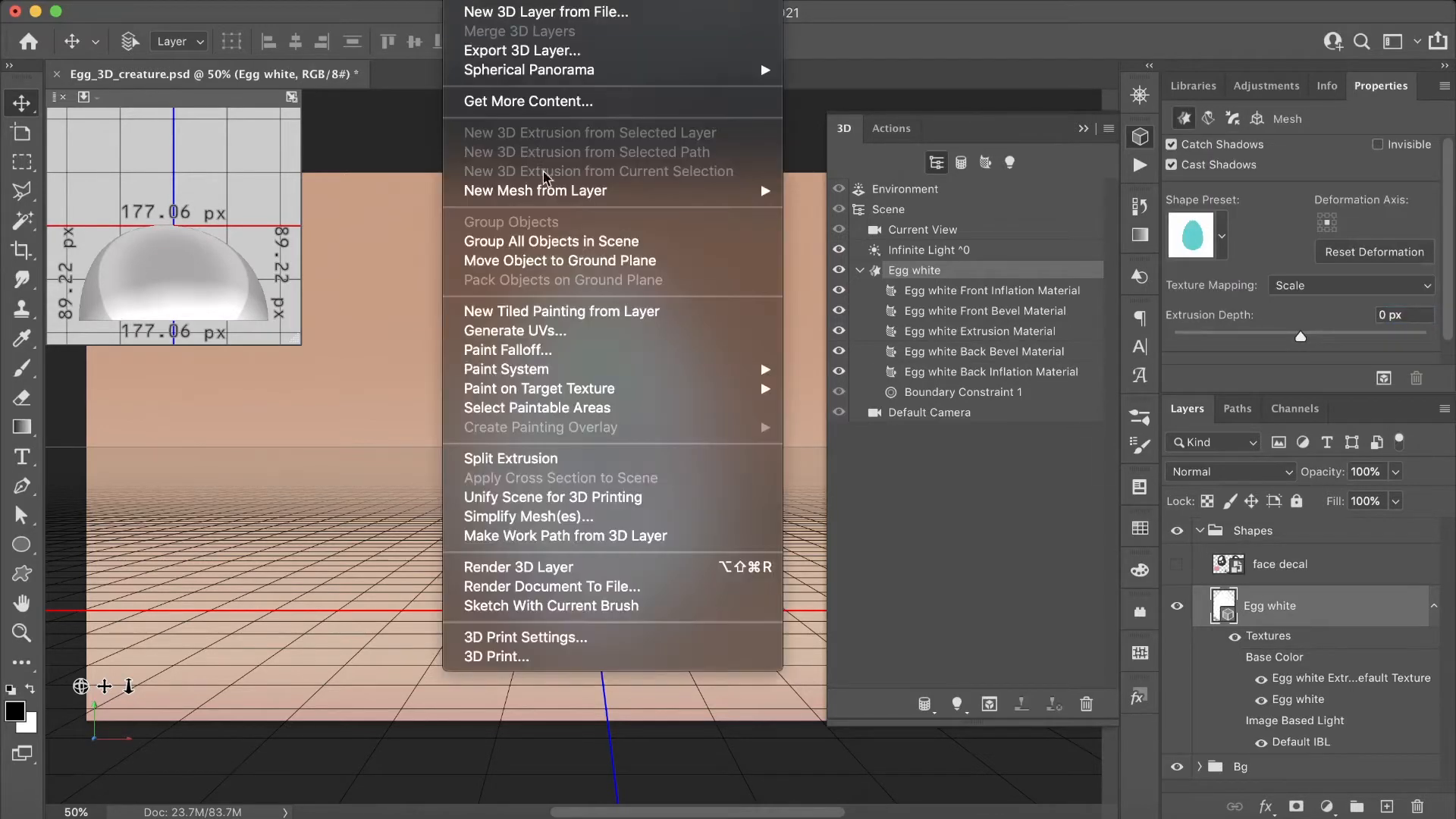
click(601, 57)
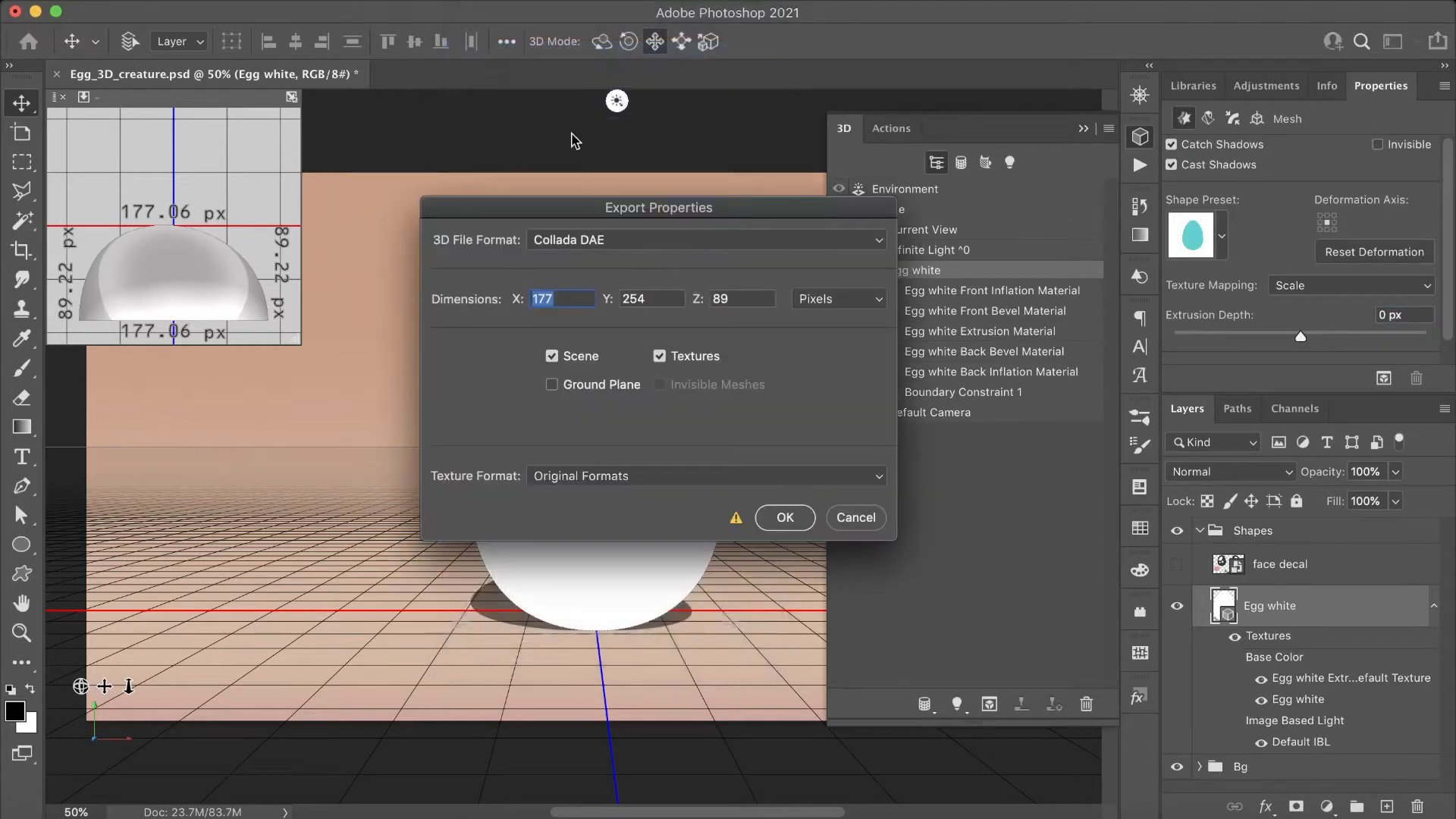
click(643, 241)
click(645, 307)
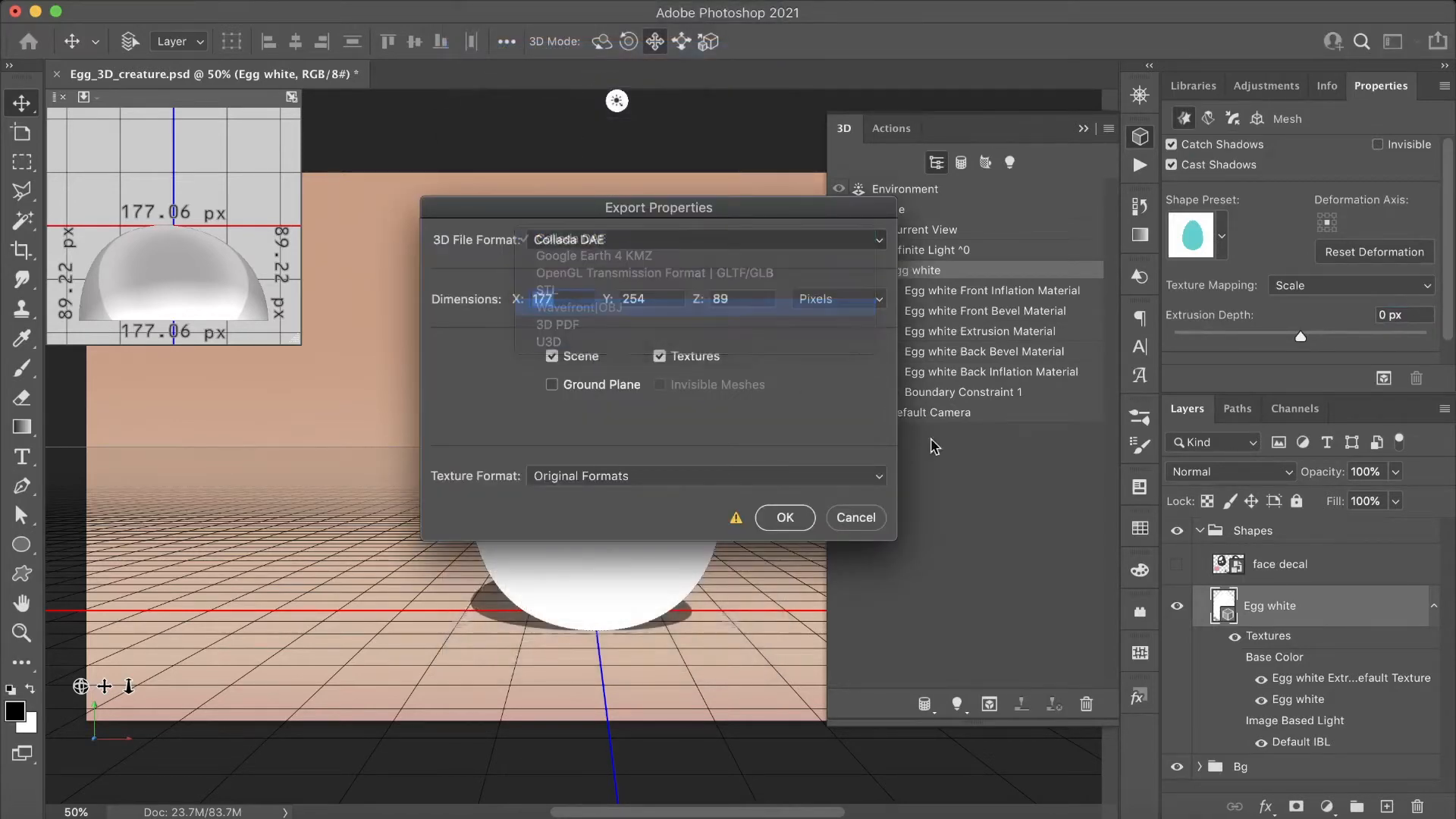
click(786, 518)
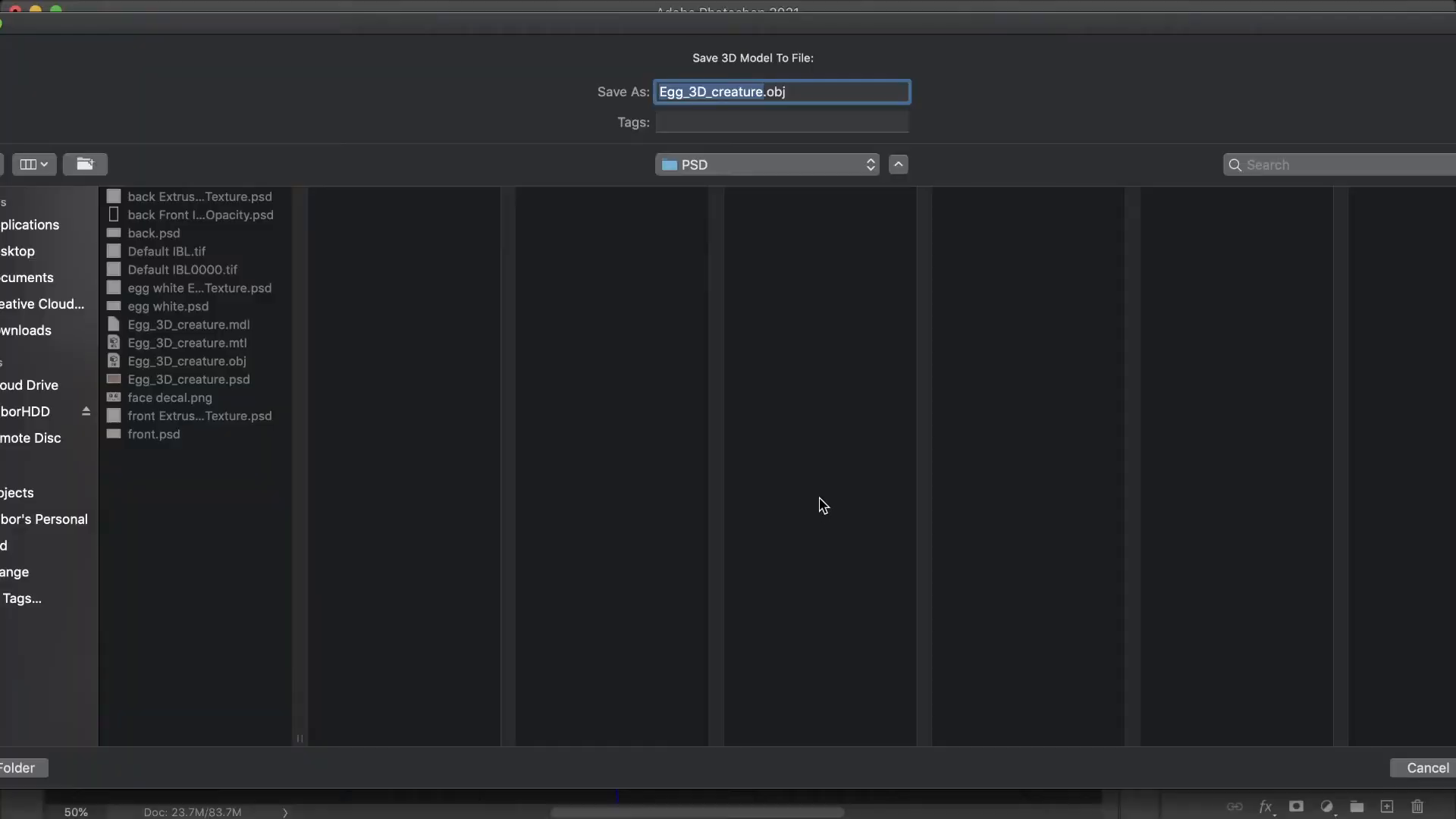
key(Return)
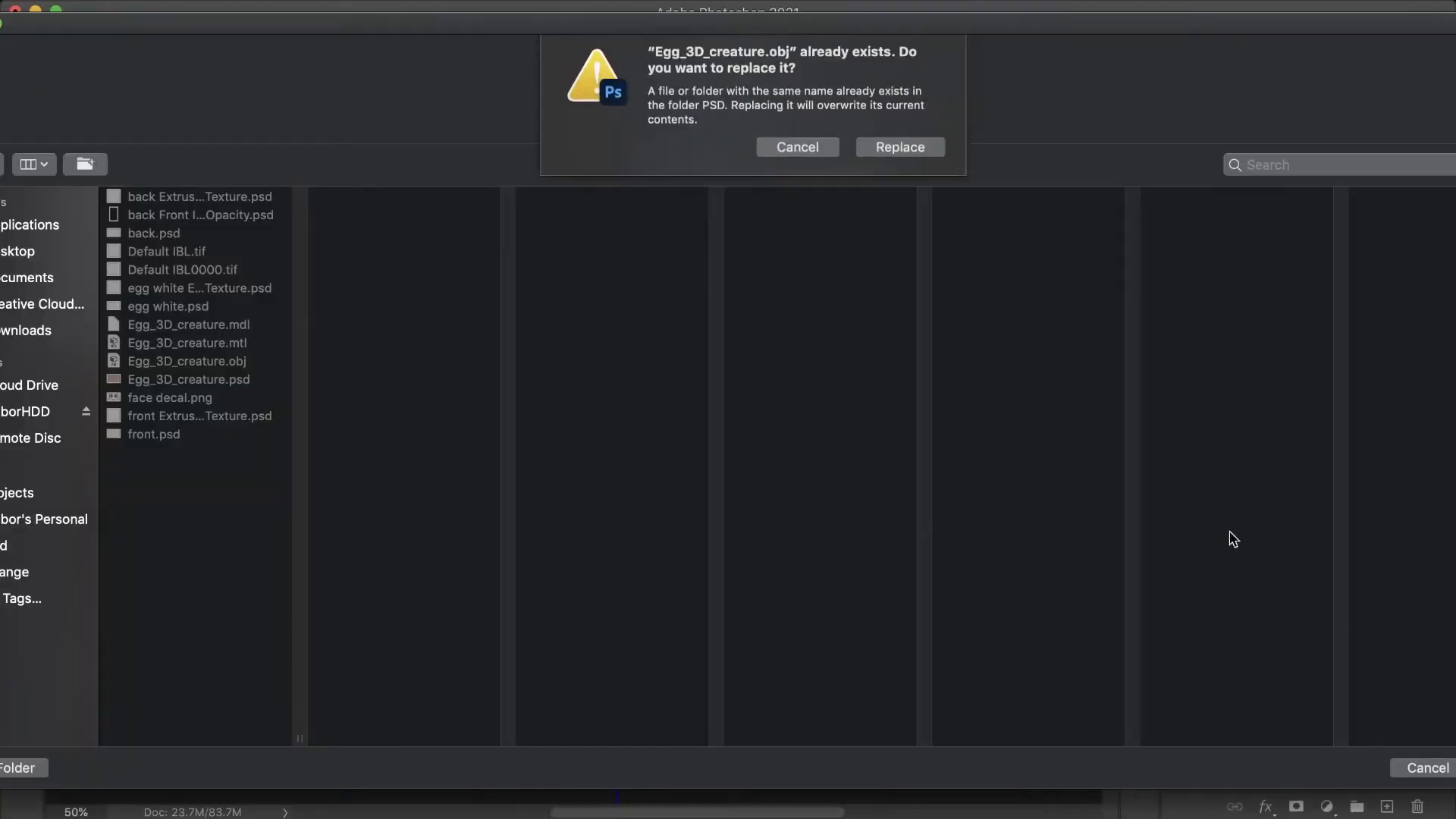
click(904, 150)
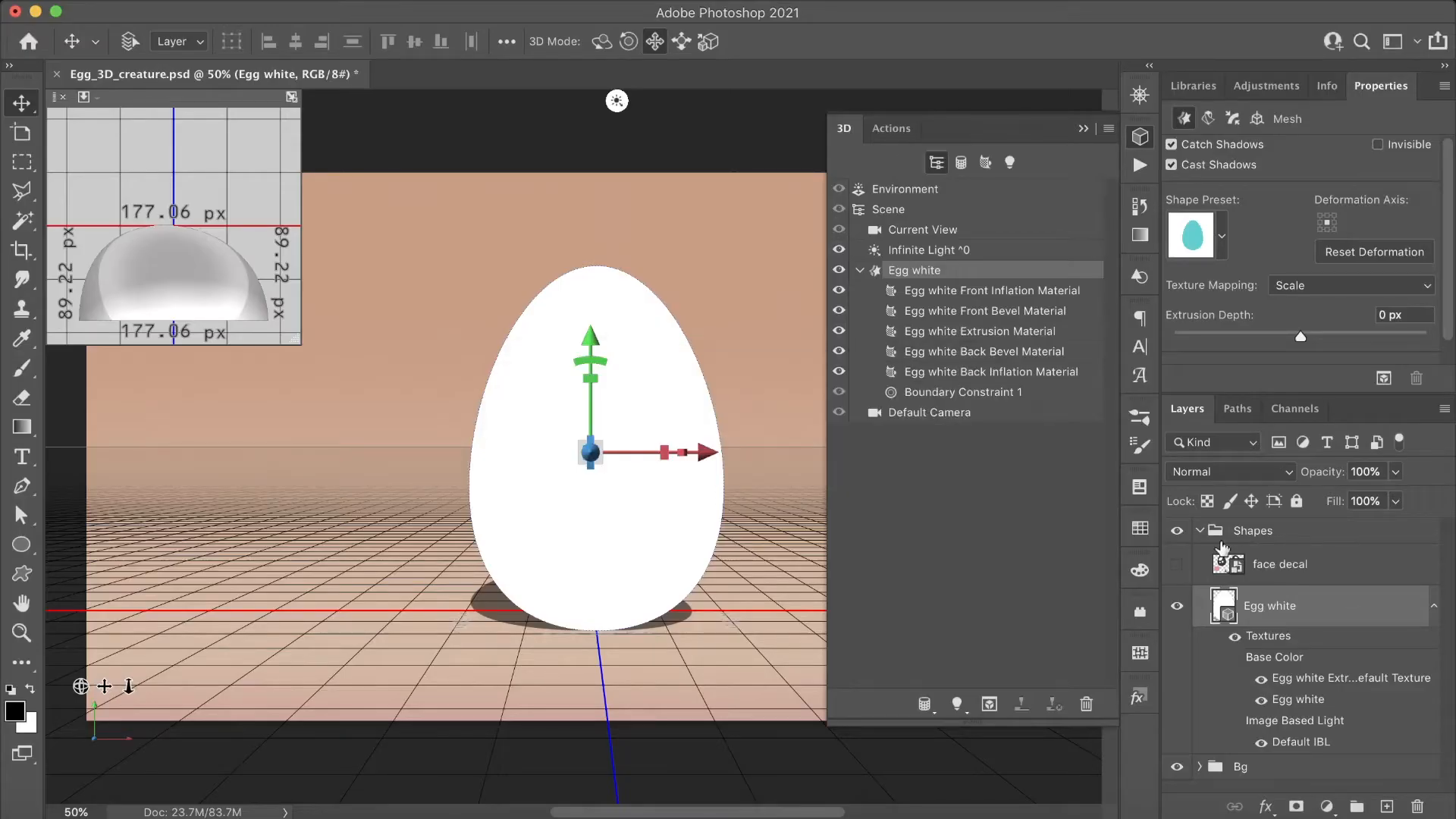
Show the face decal layer without the egg white and quick-export it as PNG, replacing face decal.png.
click(1176, 566)
click(1176, 605)
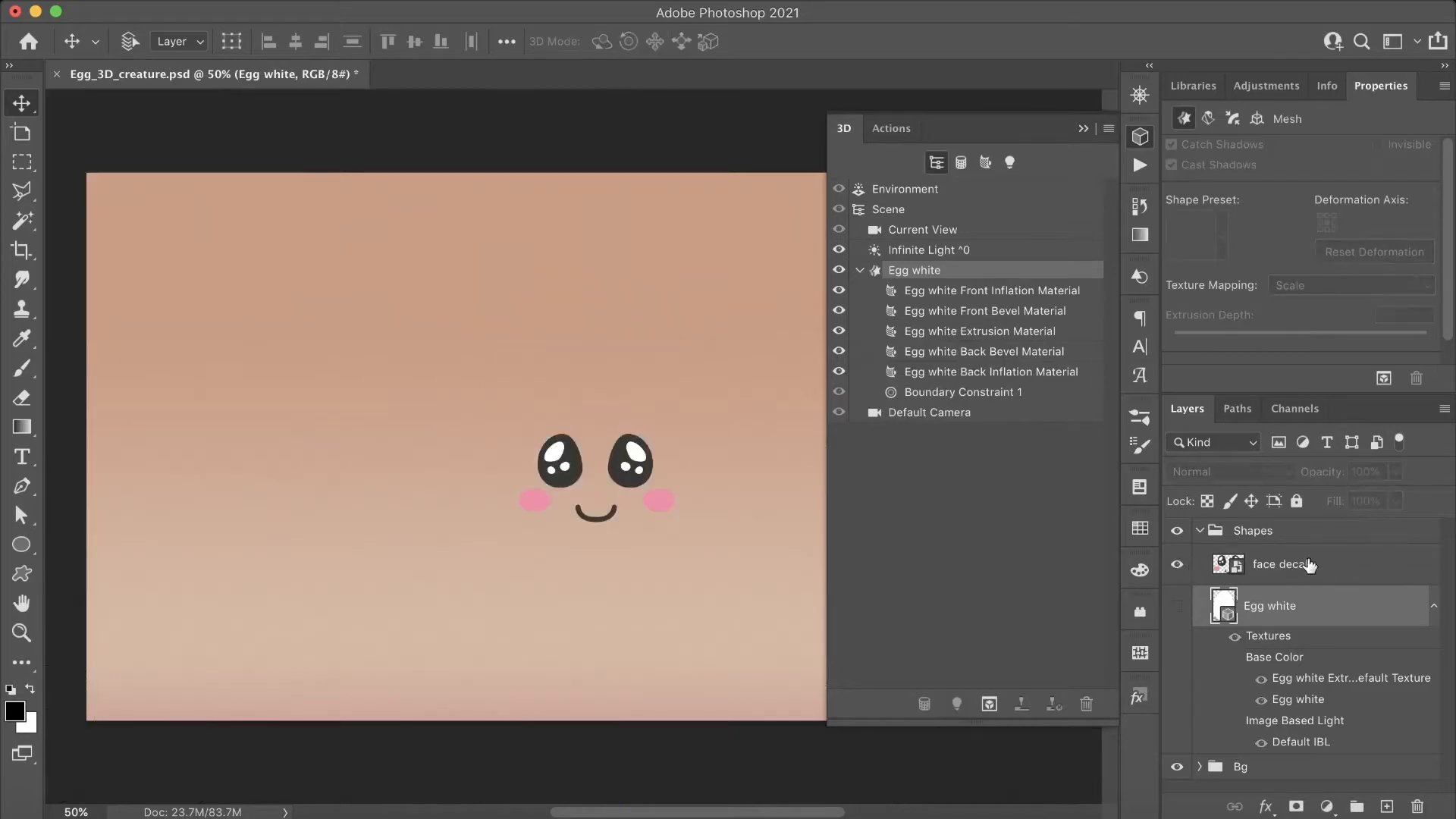
click(1325, 567)
right_click(1327, 568)
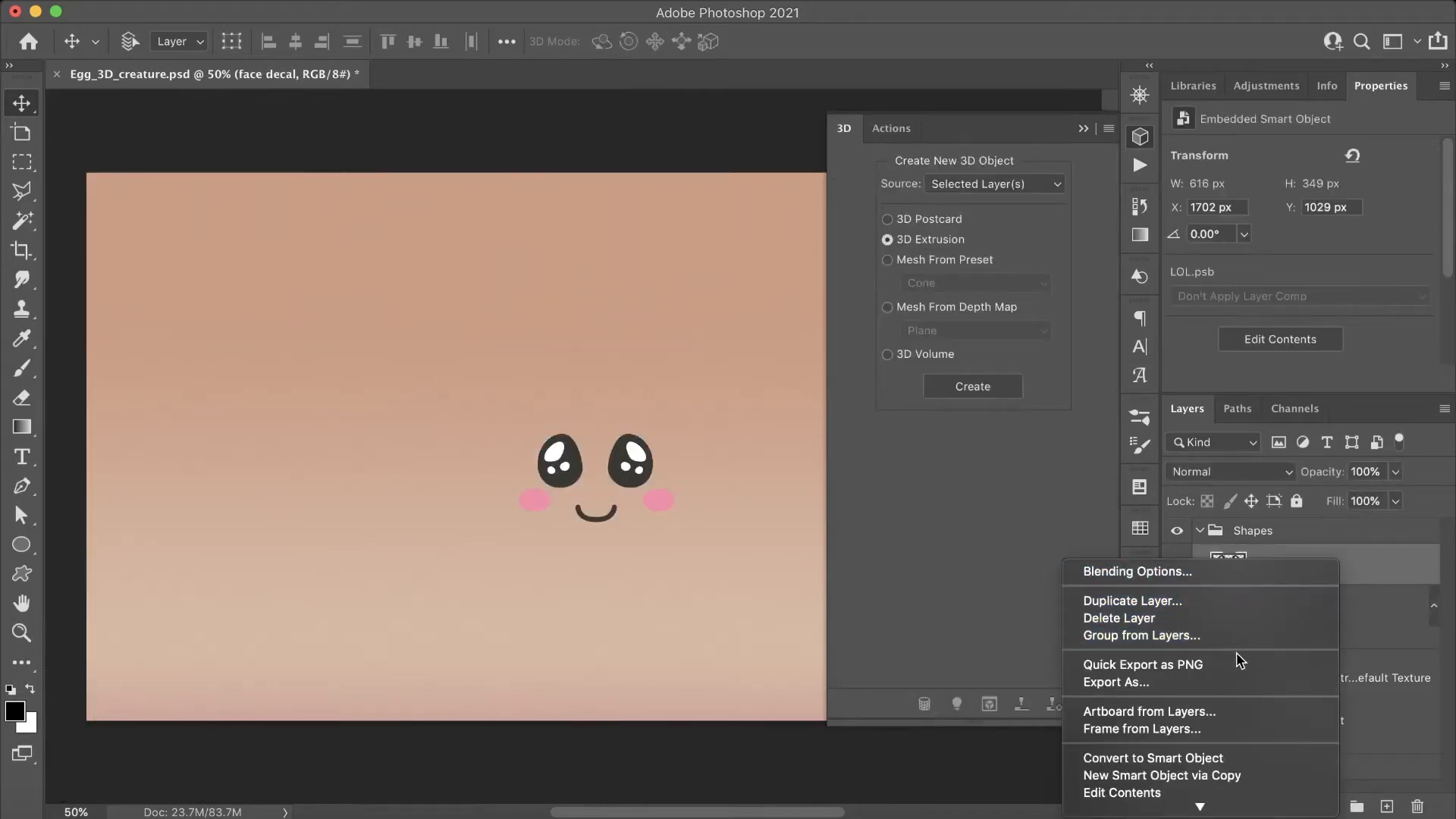
click(1241, 665)
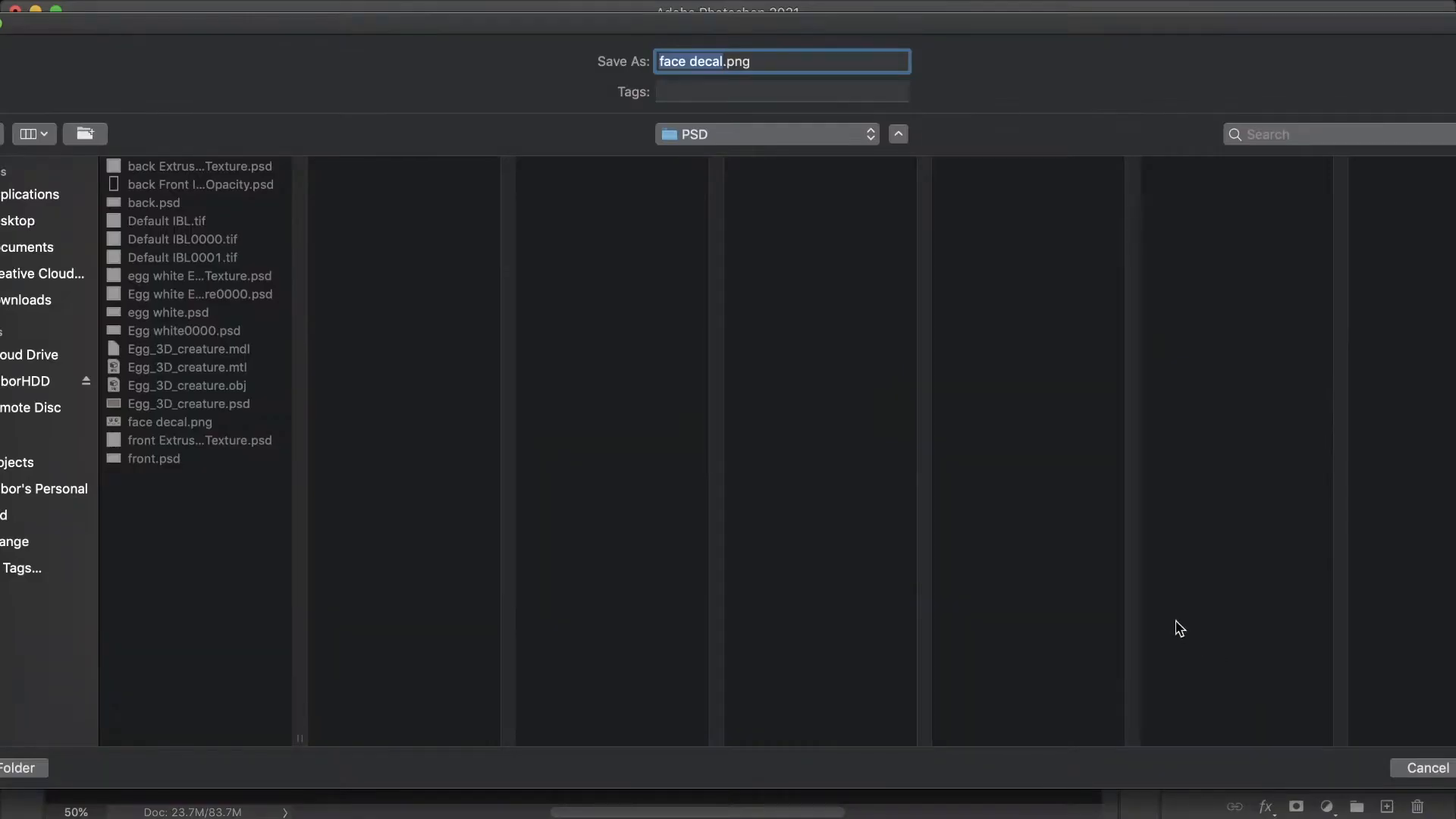
key(Return)
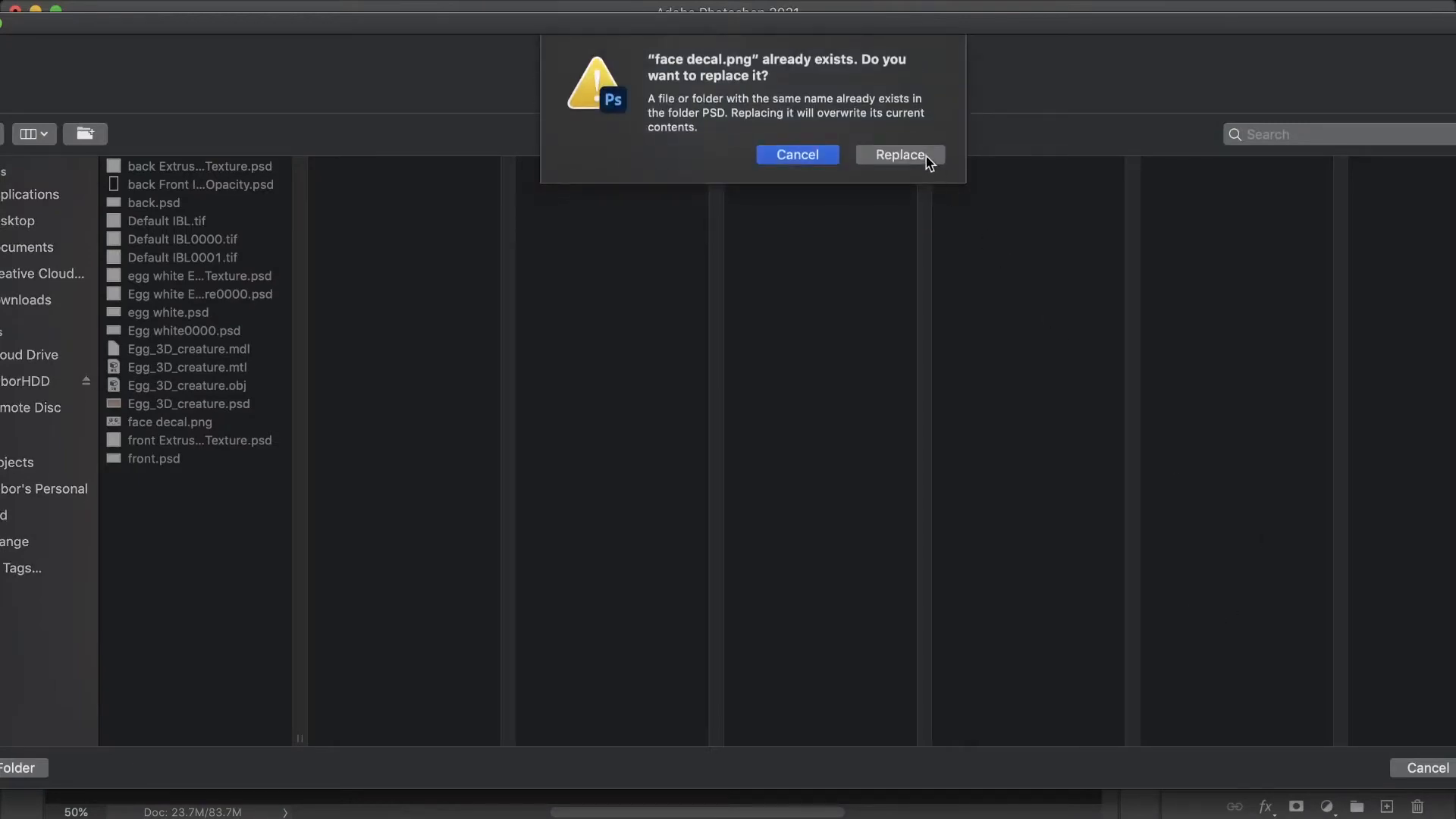
click(900, 155)
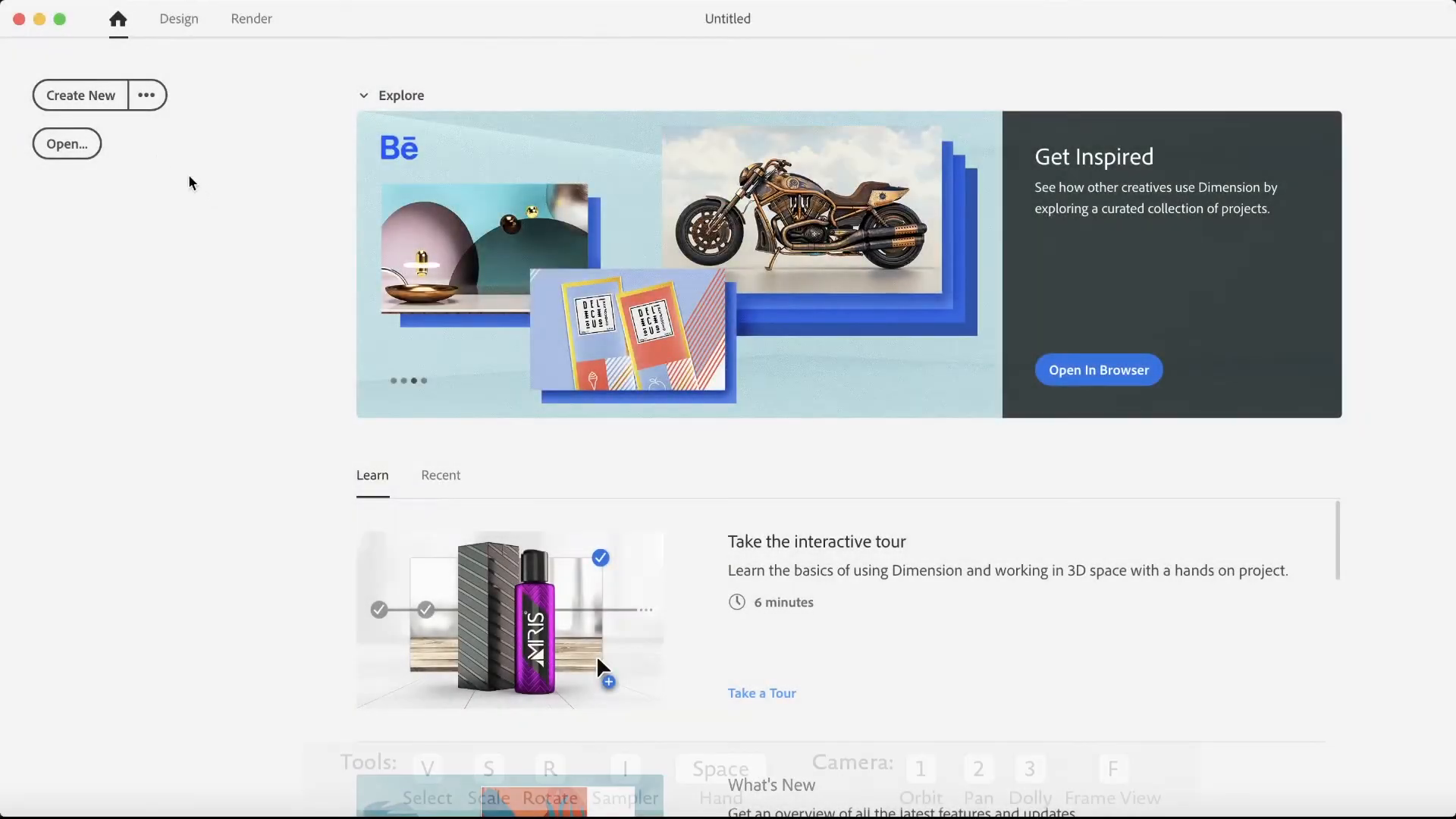
In Adobe Dimension, create a new document and set its canvas size to 2000 × 2000 px.
click(83, 95)
click(1267, 440)
text(2000)
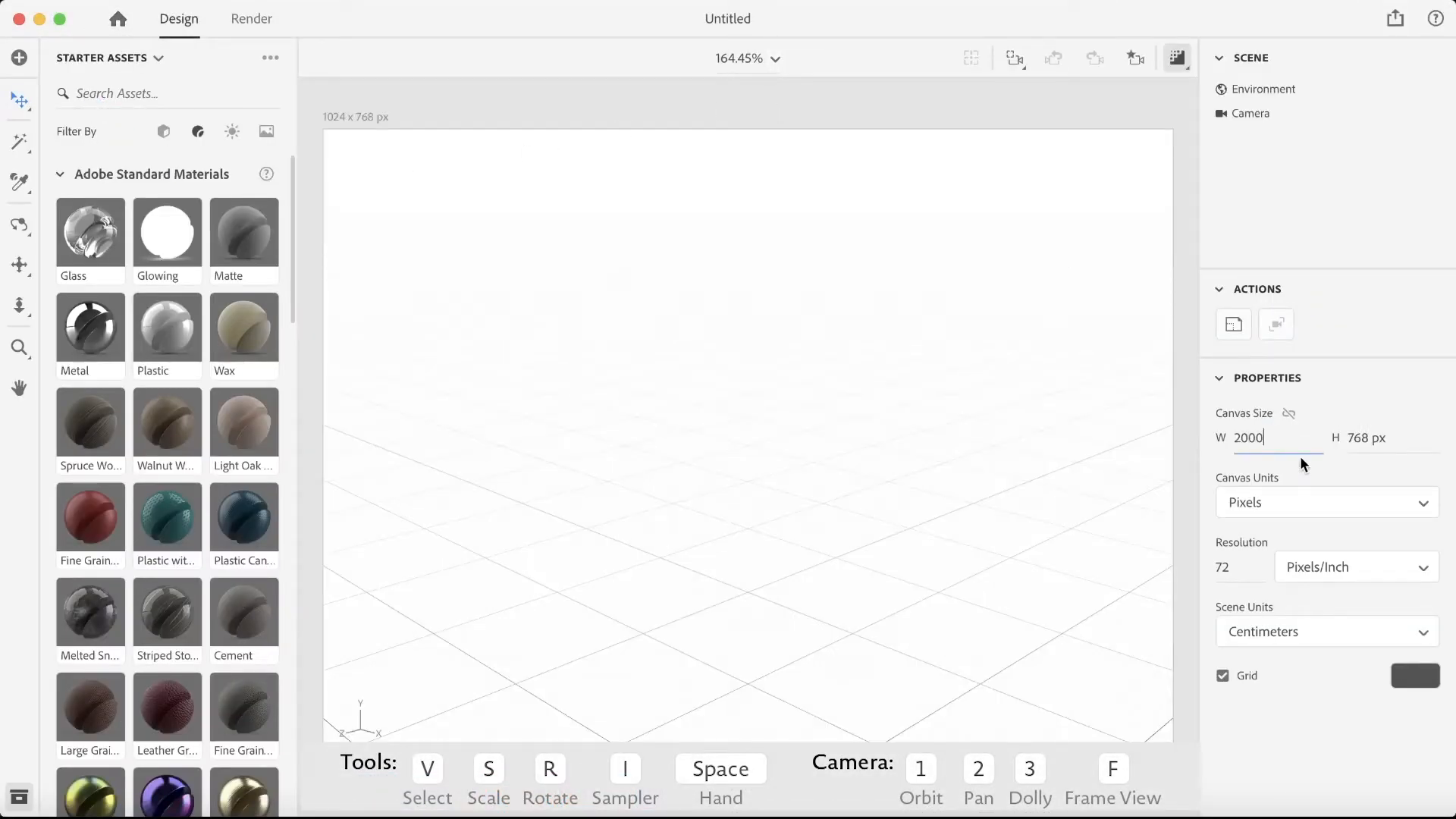
key(Tab)
text(2000)
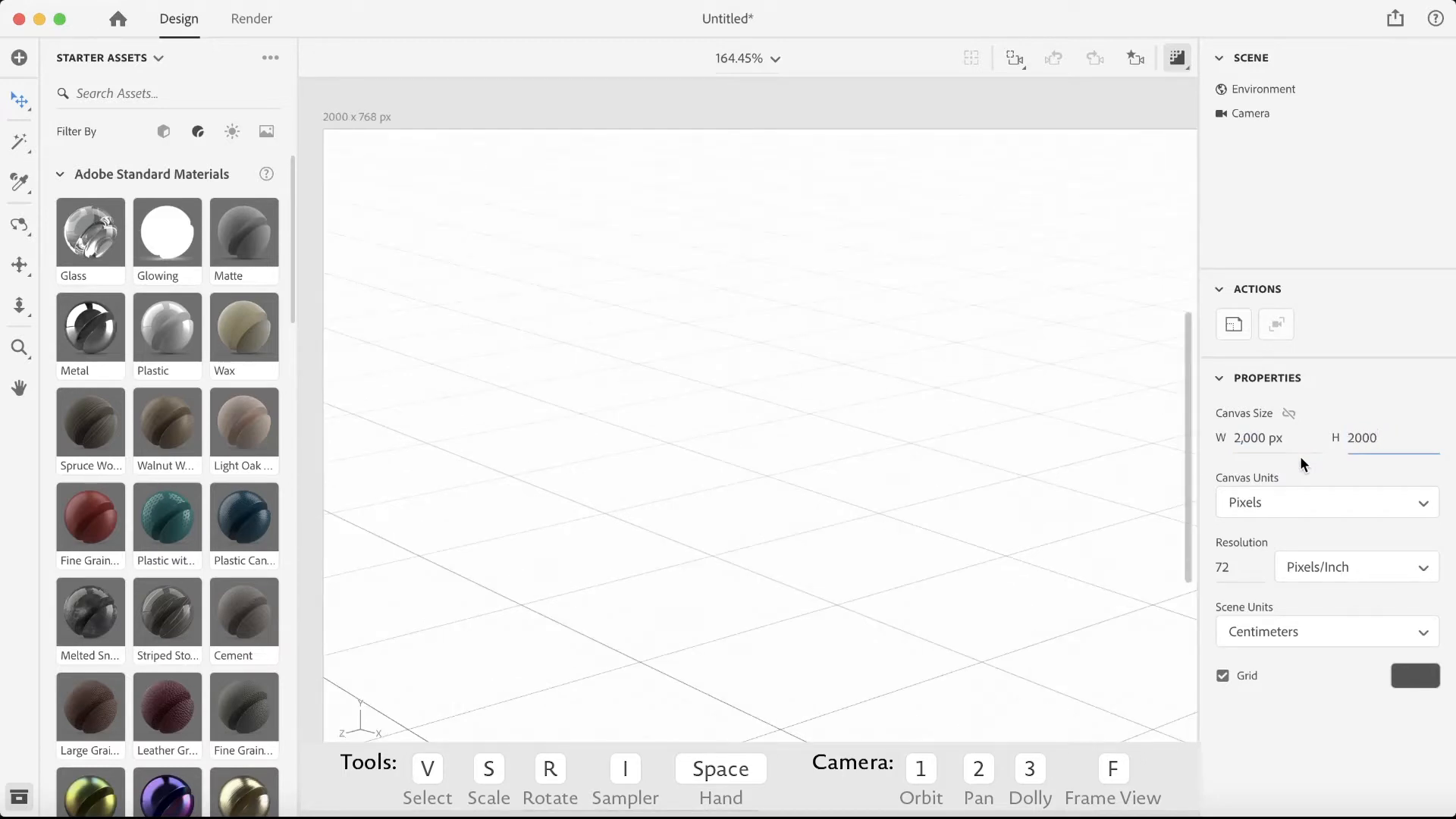
key(Return)
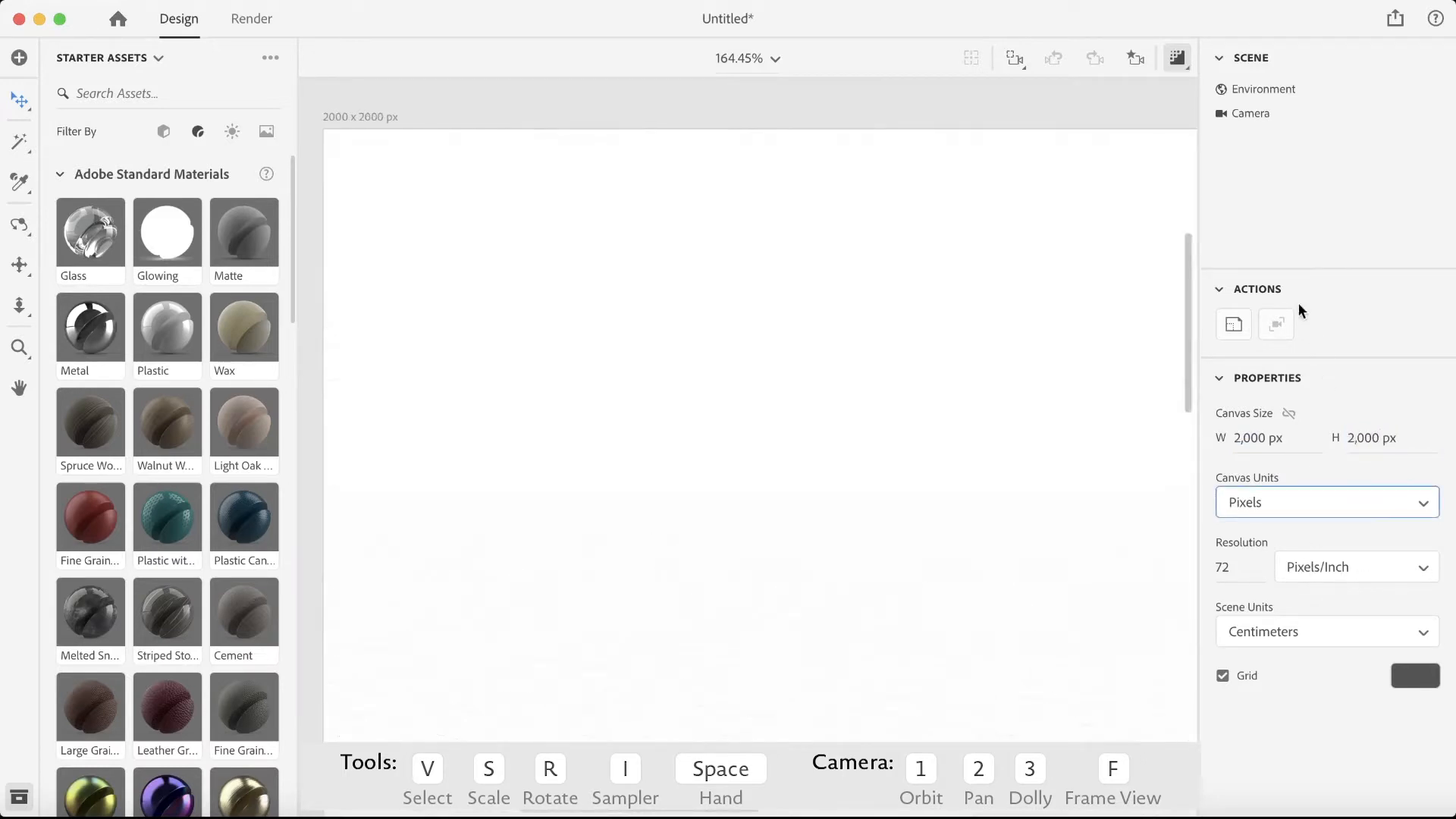
Set the camera's field of view to 30° and fit the whole canvas in the workspace.
click(1253, 113)
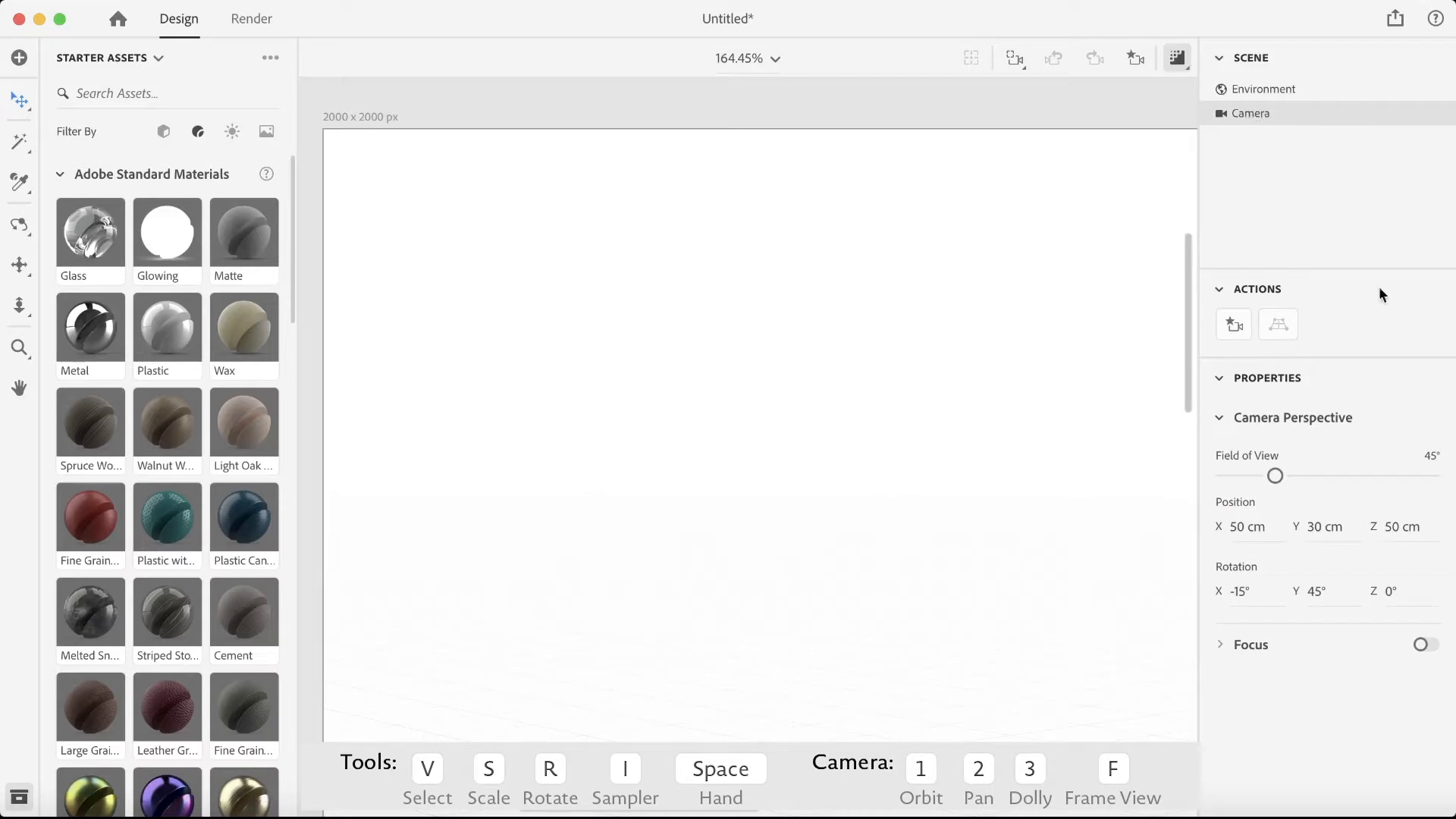
click(1432, 458)
text(30)
key(Return)
click(773, 61)
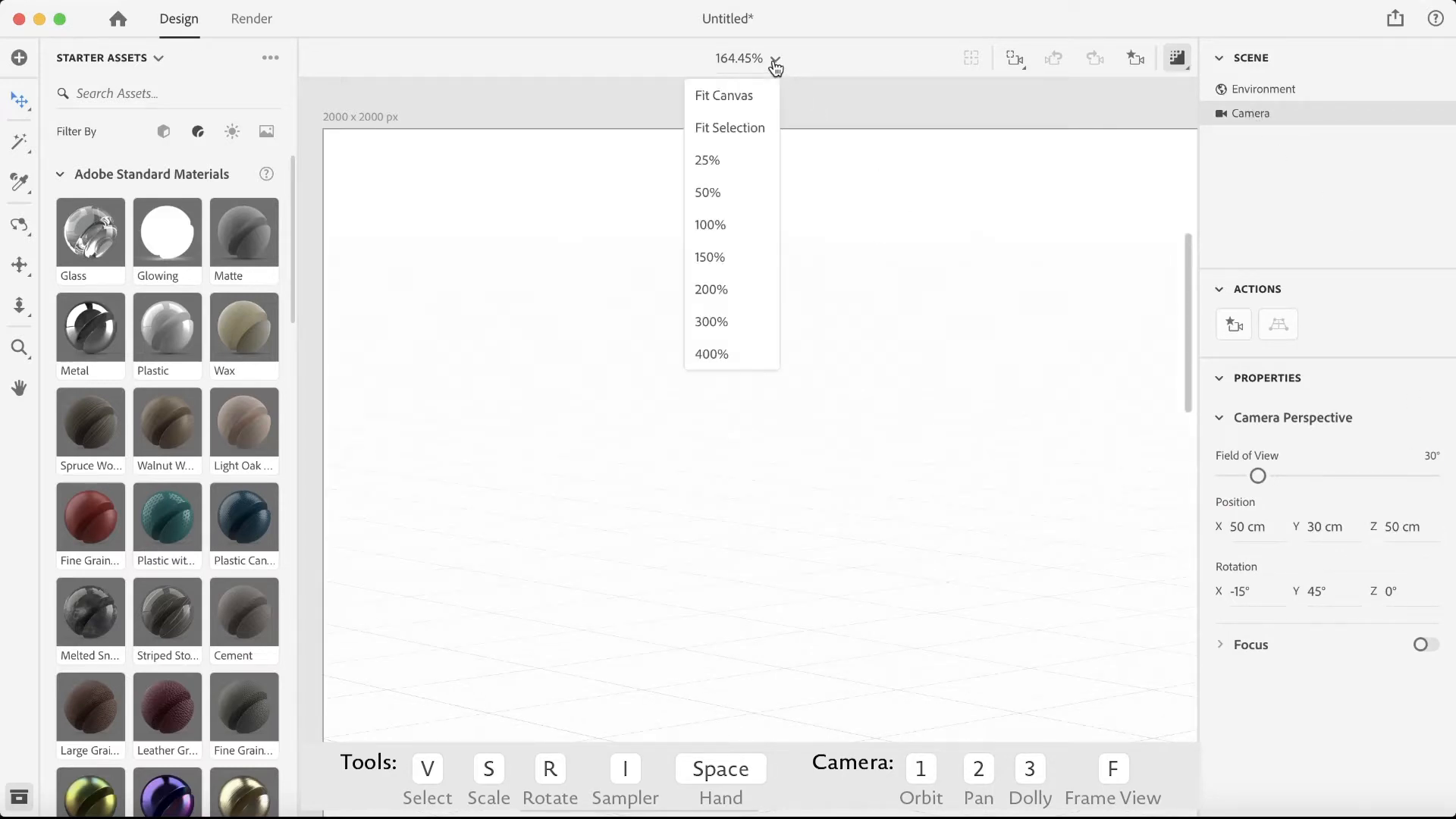
click(751, 98)
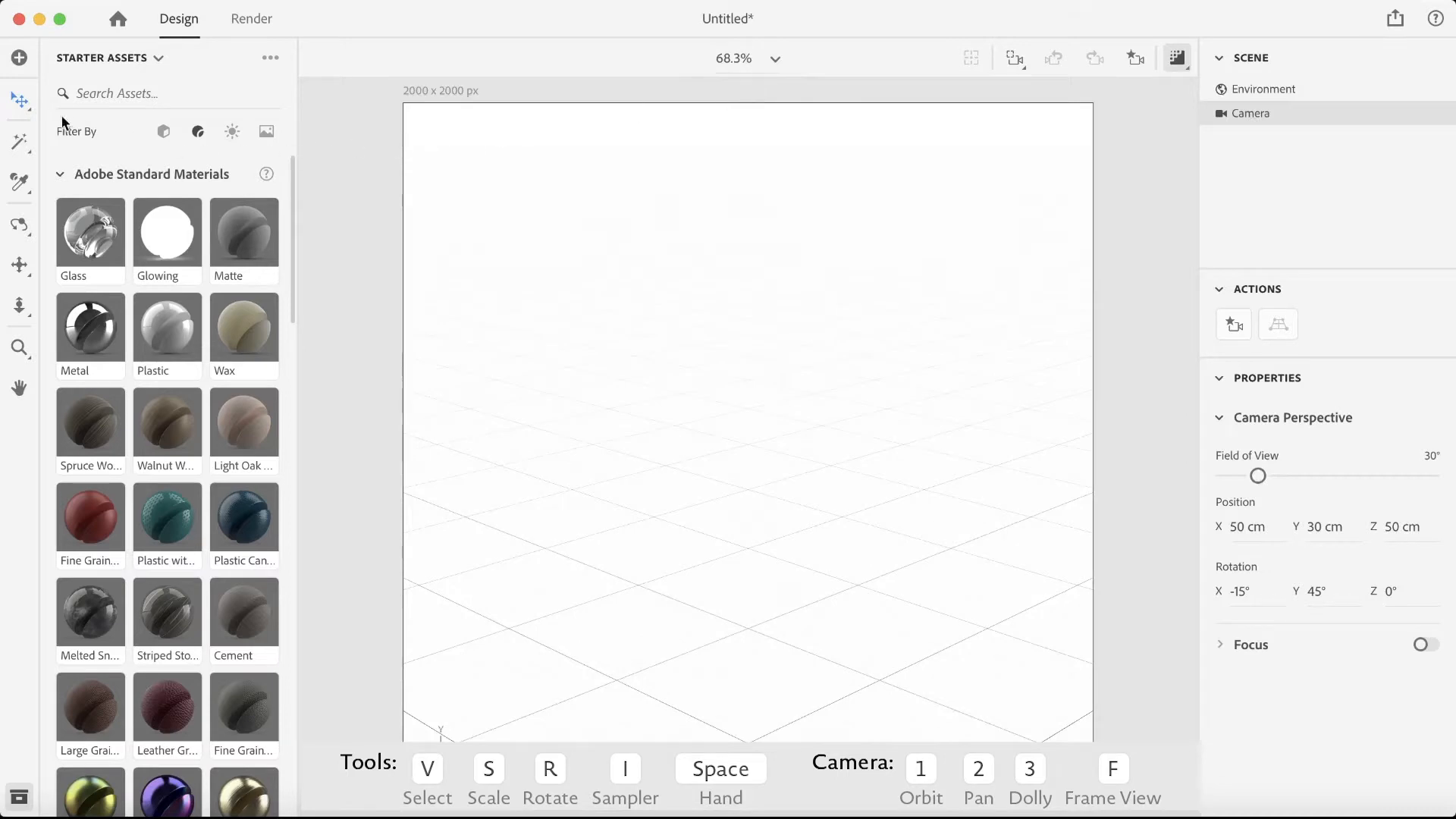
Import Egg_3D_creature.obj from the PSD folder as a 3D model and frame the camera on it.
click(19, 58)
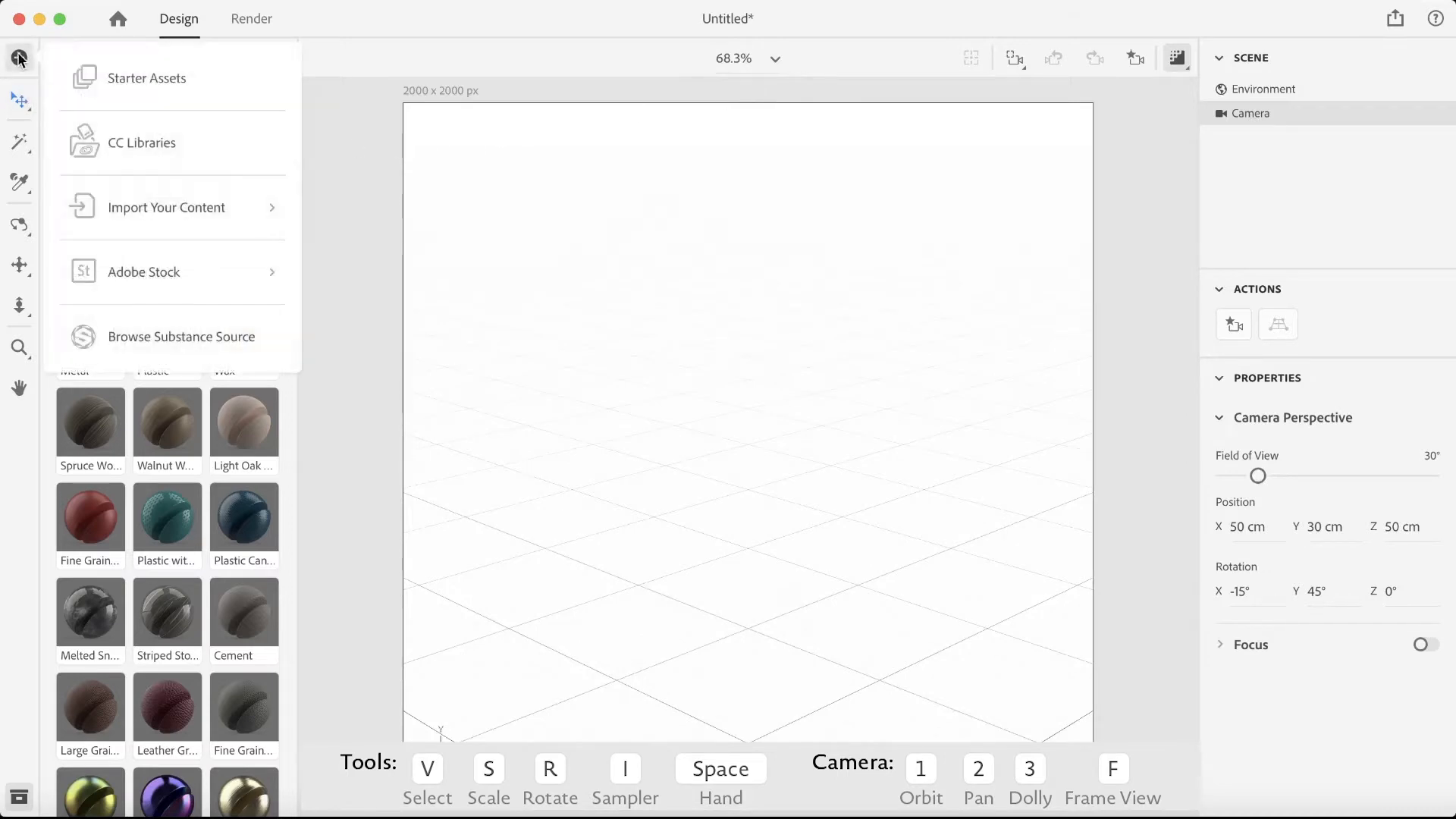
click(189, 214)
click(117, 107)
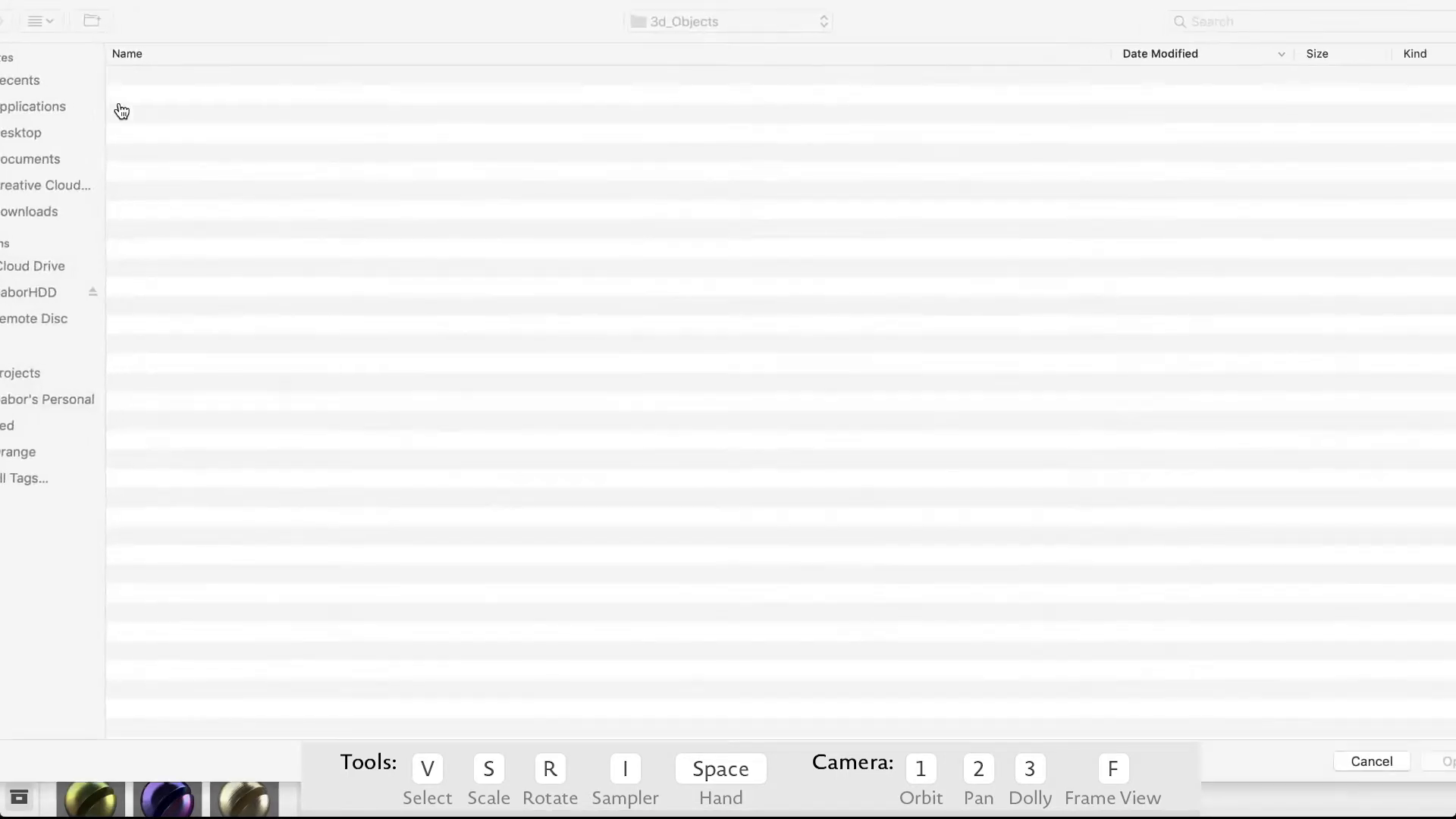
click(279, 135)
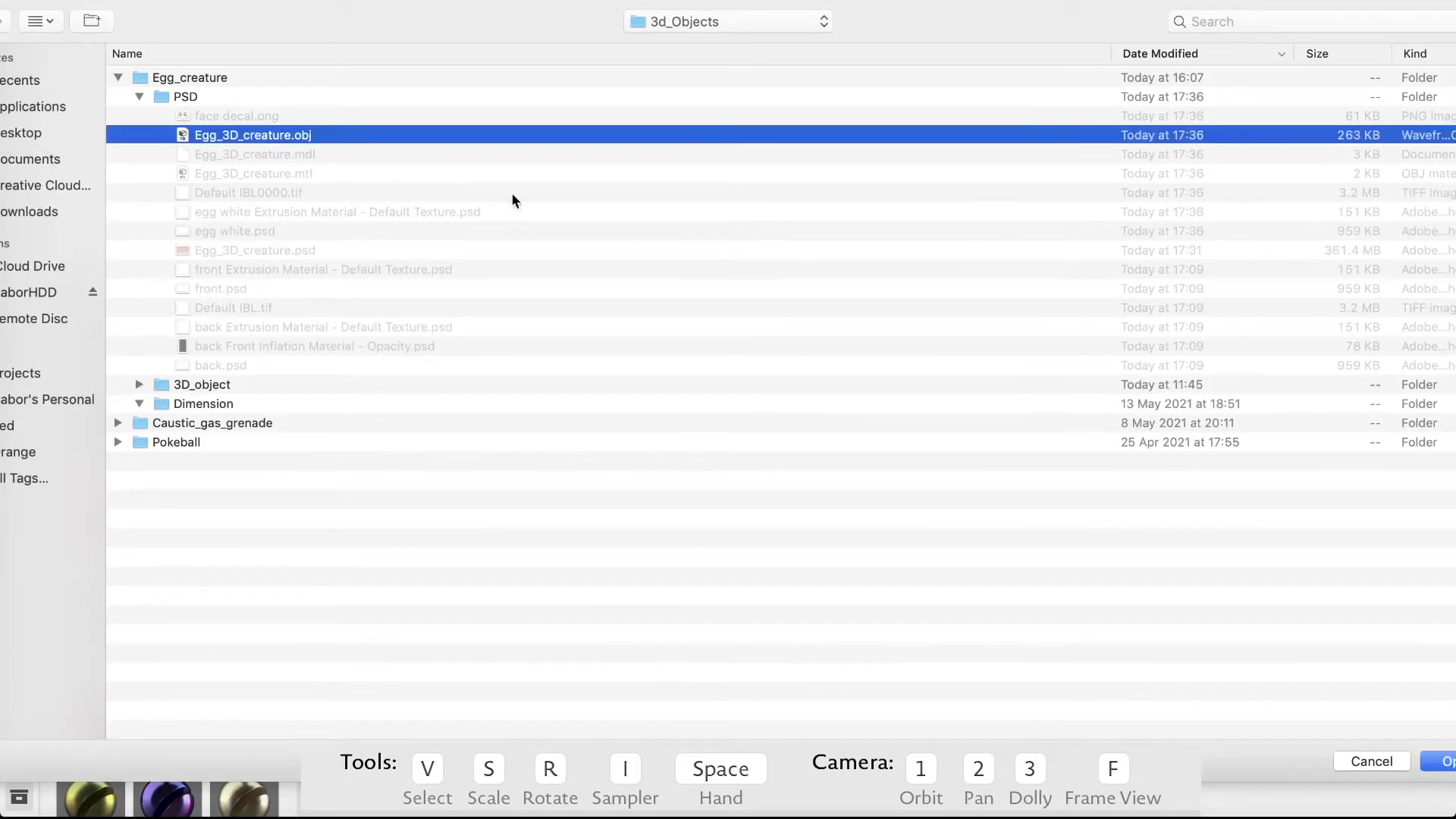
key(Return)
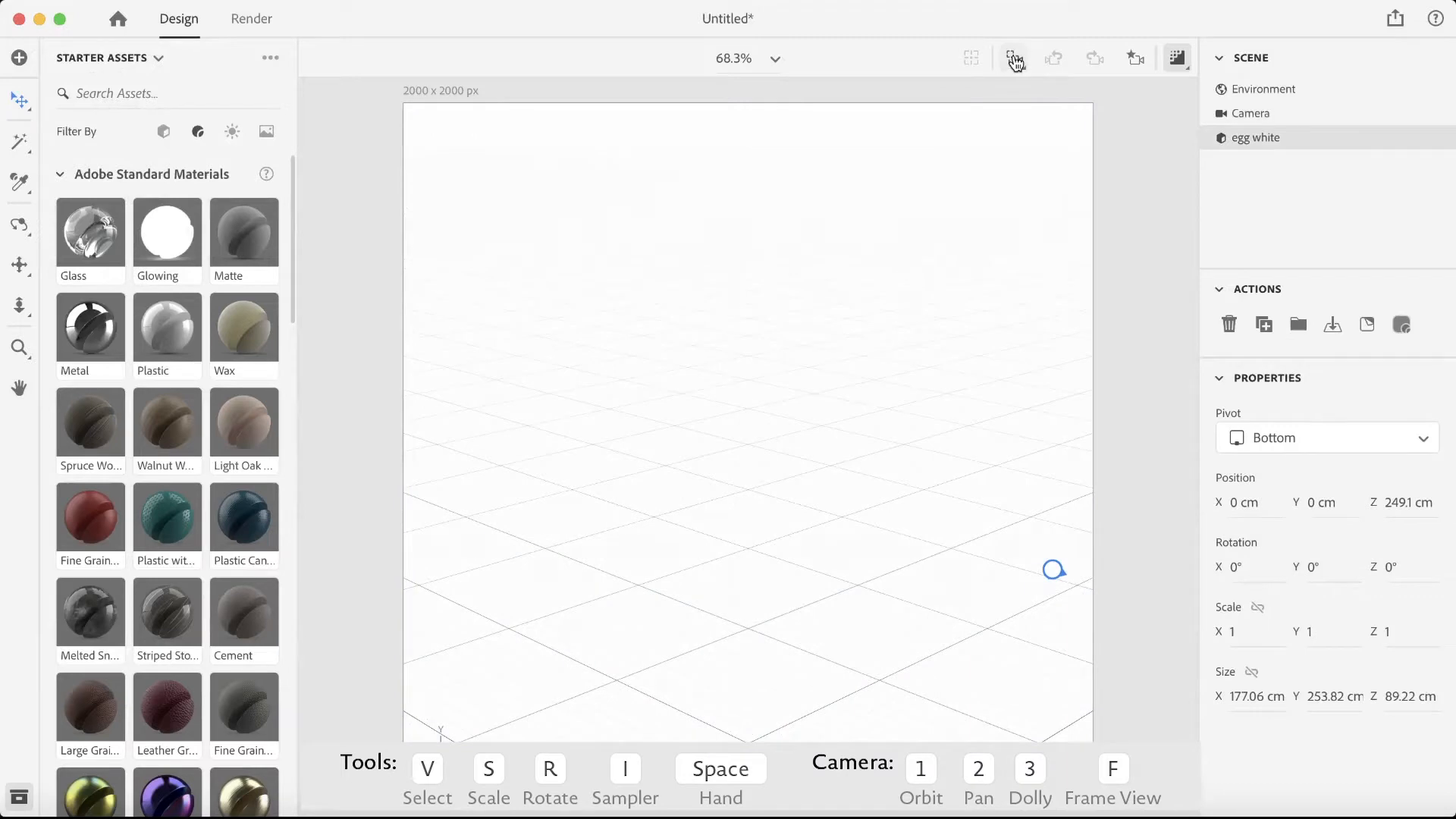
click(1015, 61)
scroll(710, 459, down, 6)
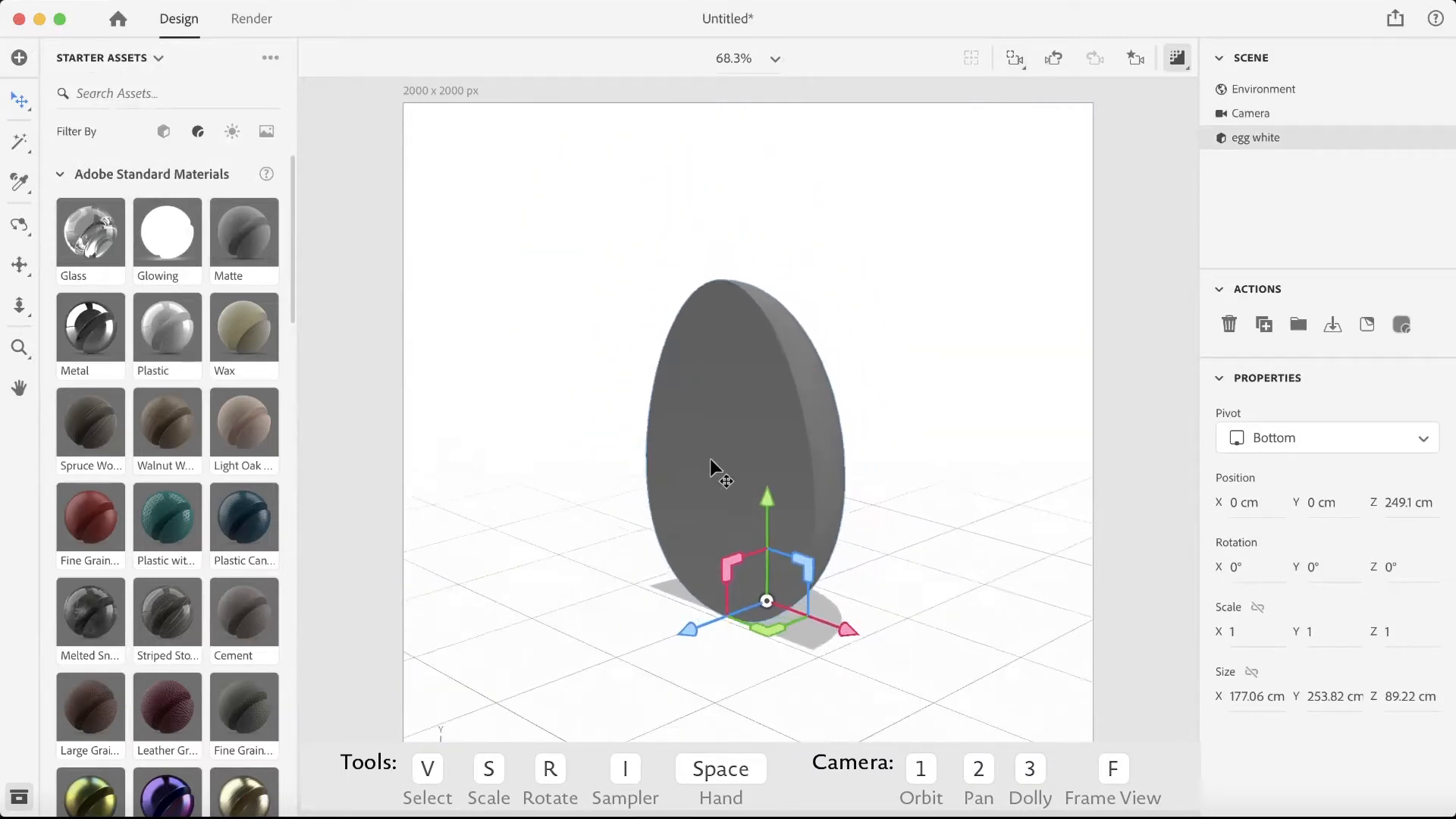
Raise the egg white model above the ground plane to a Y position of about 355.6 cm.
scroll(710, 458, down, 3)
drag(764, 449, 801, 290)
middle_drag(862, 294, 850, 514)
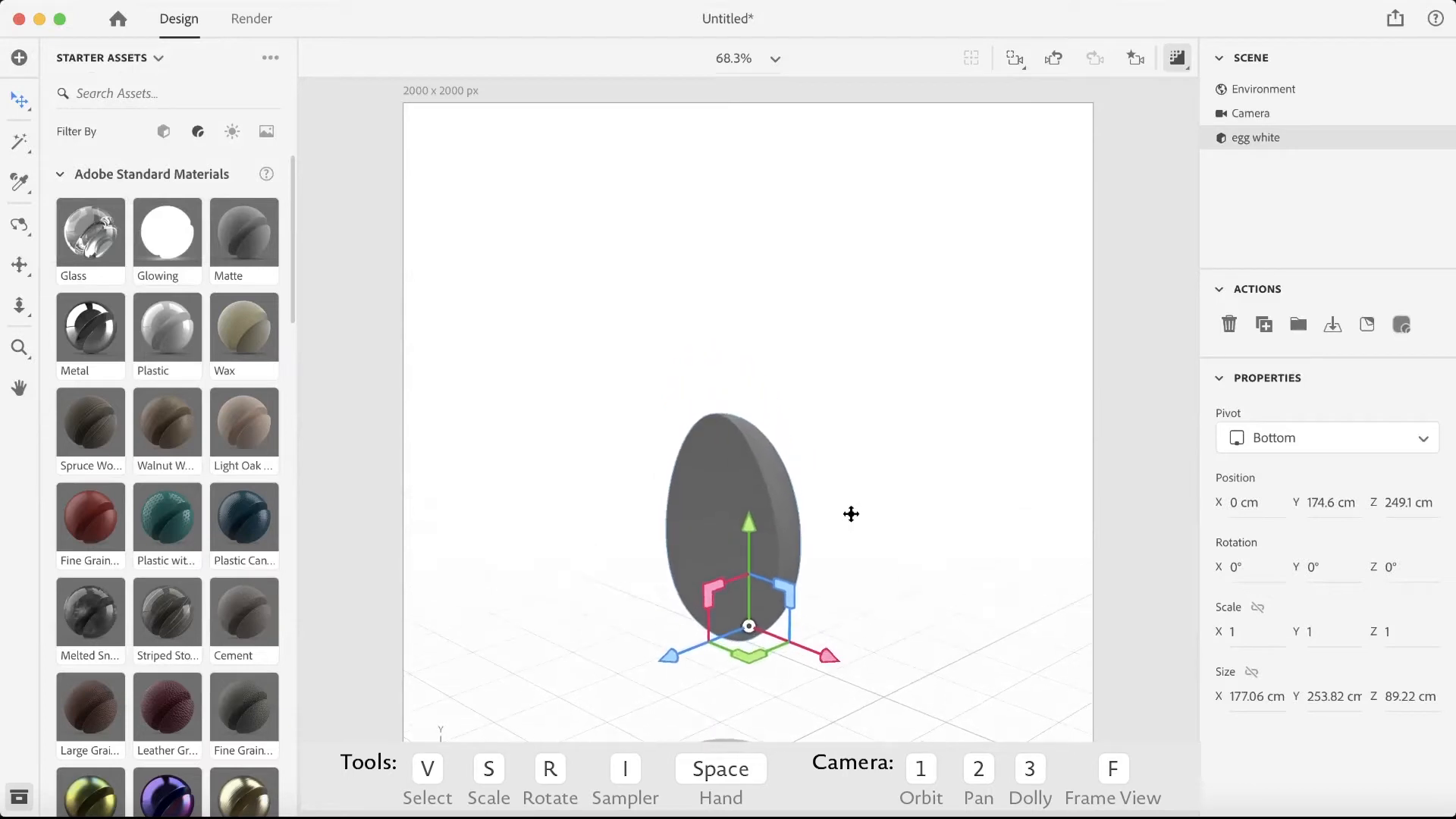
drag(749, 523, 754, 338)
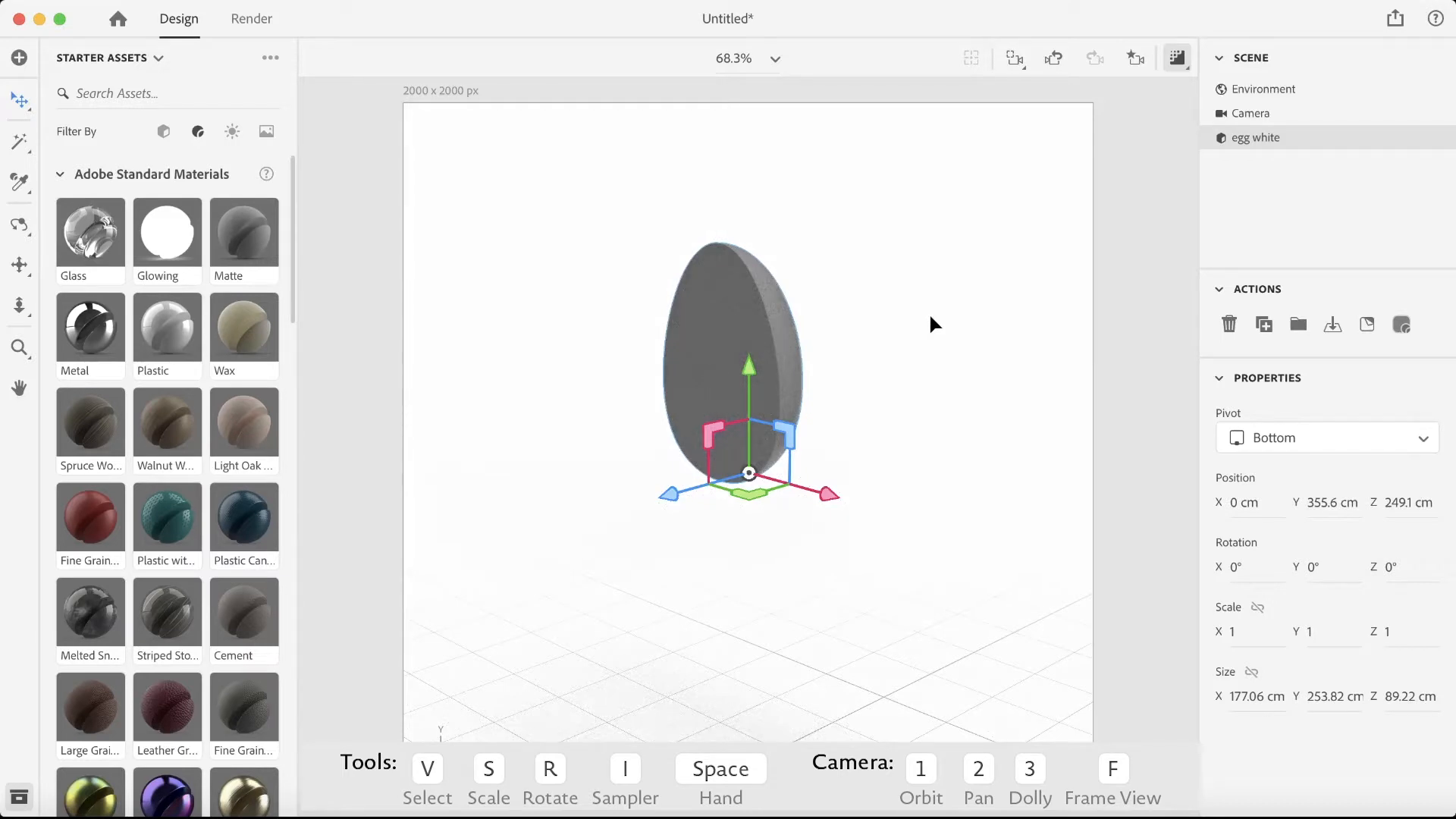
Activate the Select Tool with its combined move, rotate and scale handles.
click(28, 111)
click(67, 102)
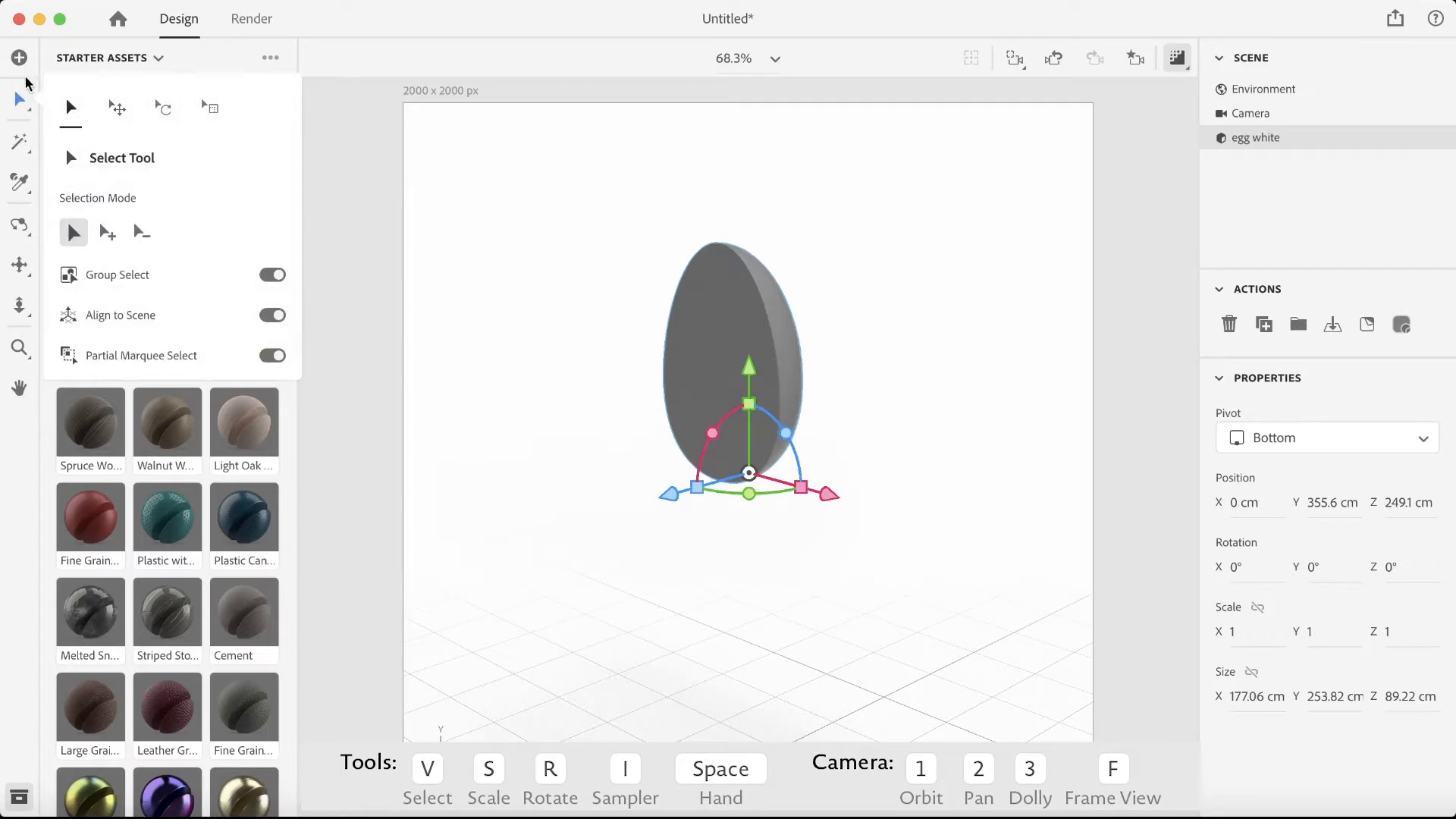
click(956, 26)
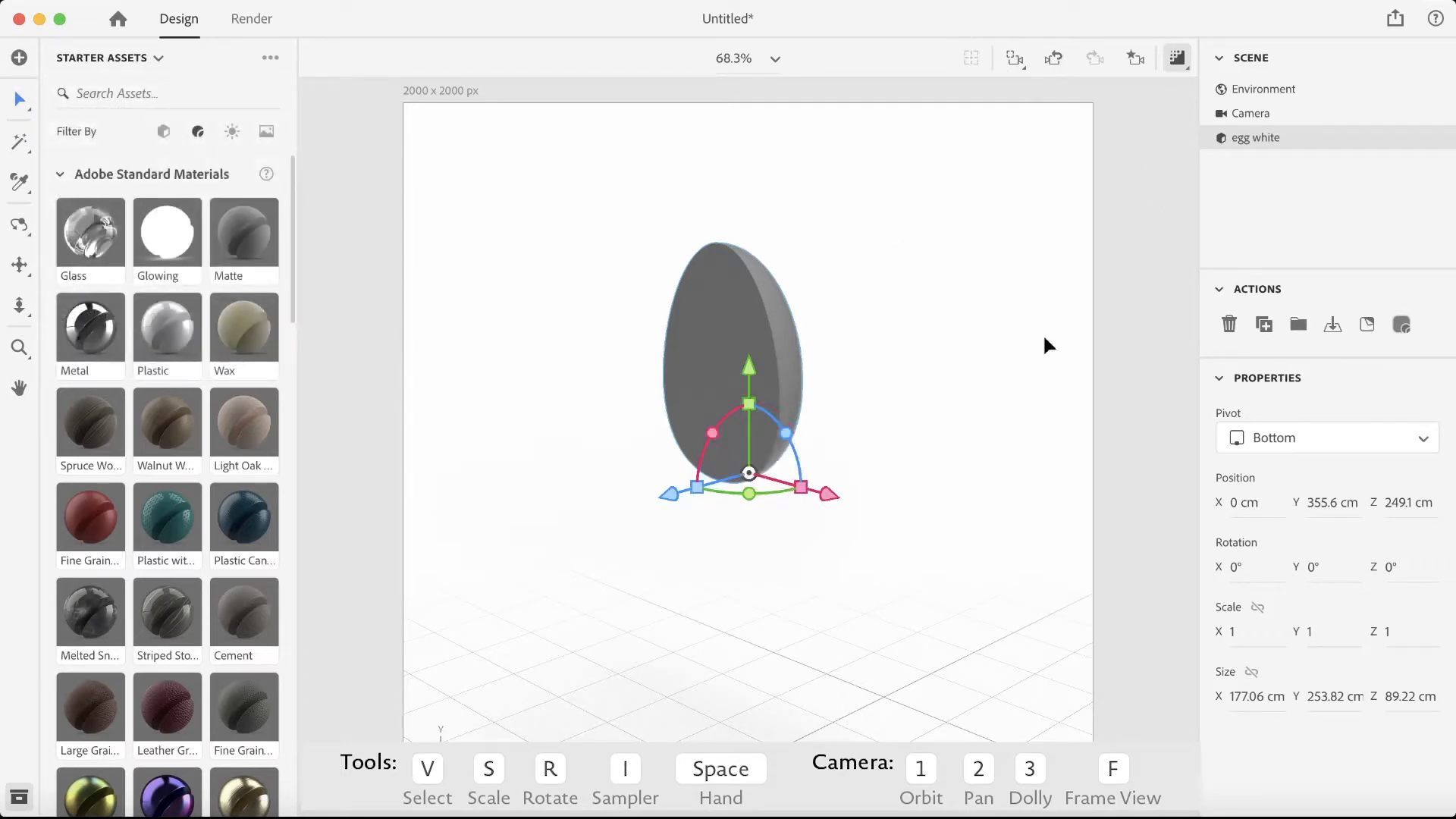
Add a basic sphere and move it in front of the egg's flat face, to about Y 448.9 cm and Z 338.5 cm.
click(163, 131)
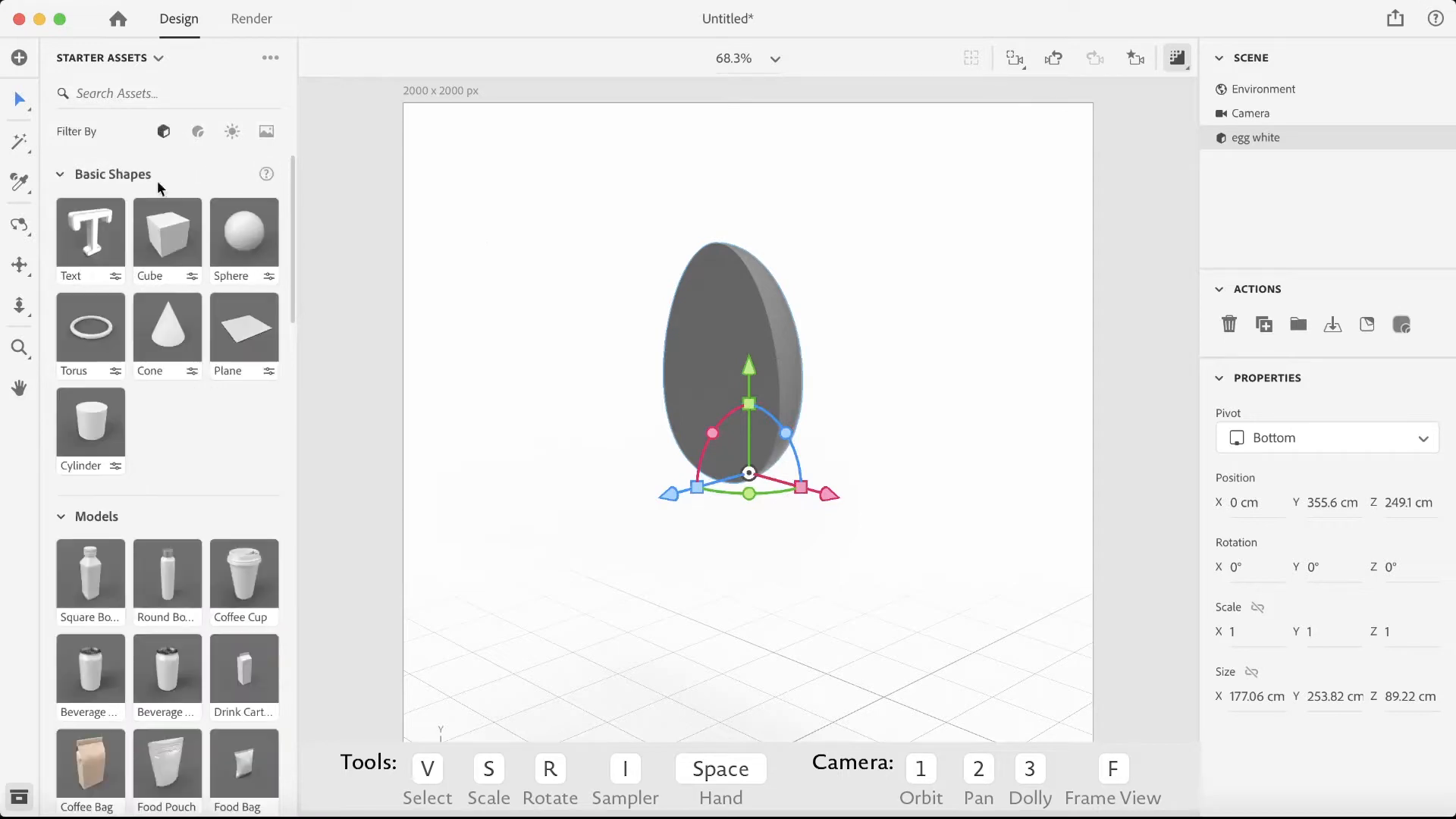
click(253, 241)
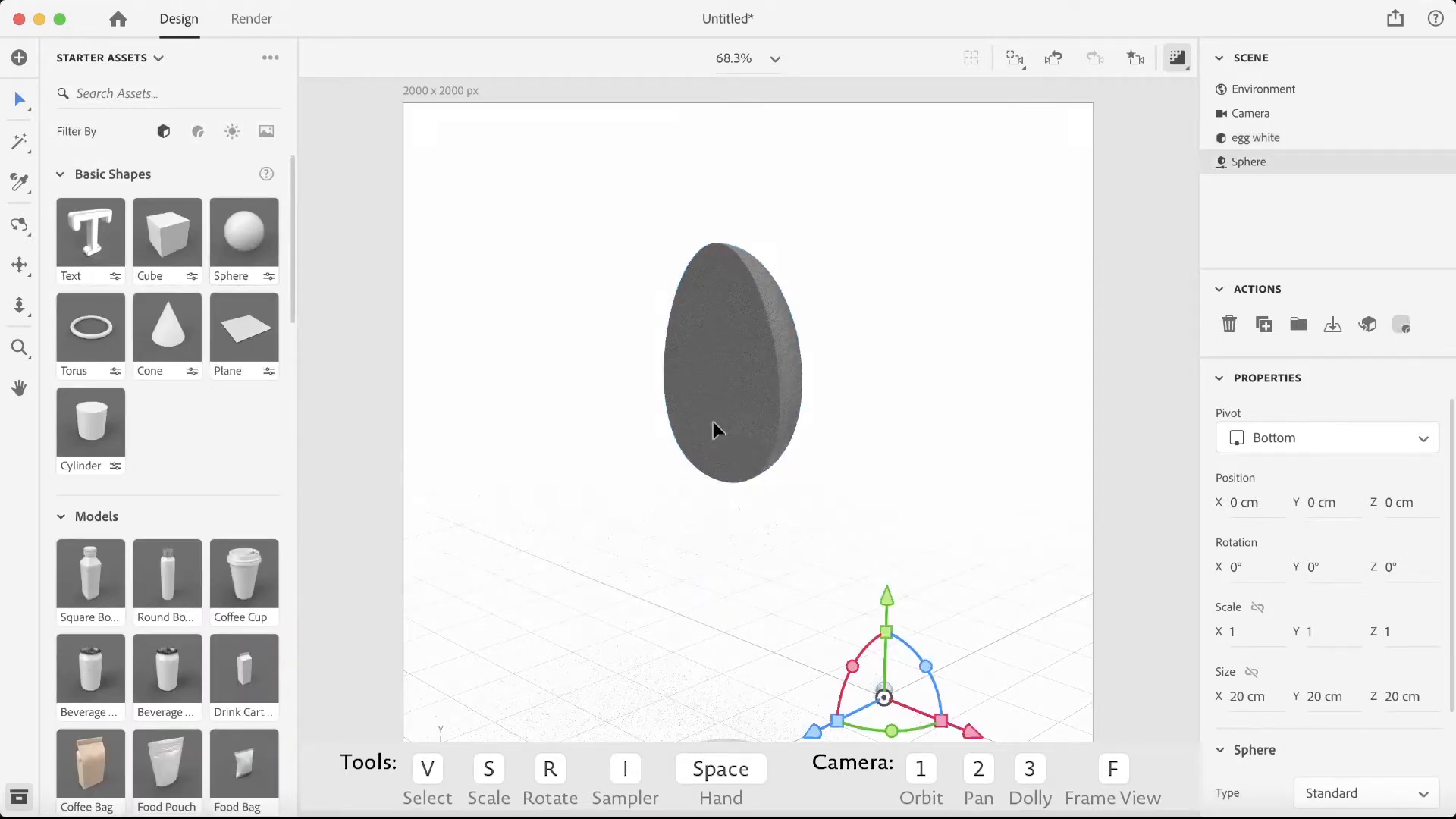
drag(884, 594, 889, 279)
drag(819, 400, 585, 454)
drag(688, 324, 687, 294)
Link the sphere's scale proportions, scale it uniformly to 6 and lower it to about Y 401.6 cm.
click(1258, 607)
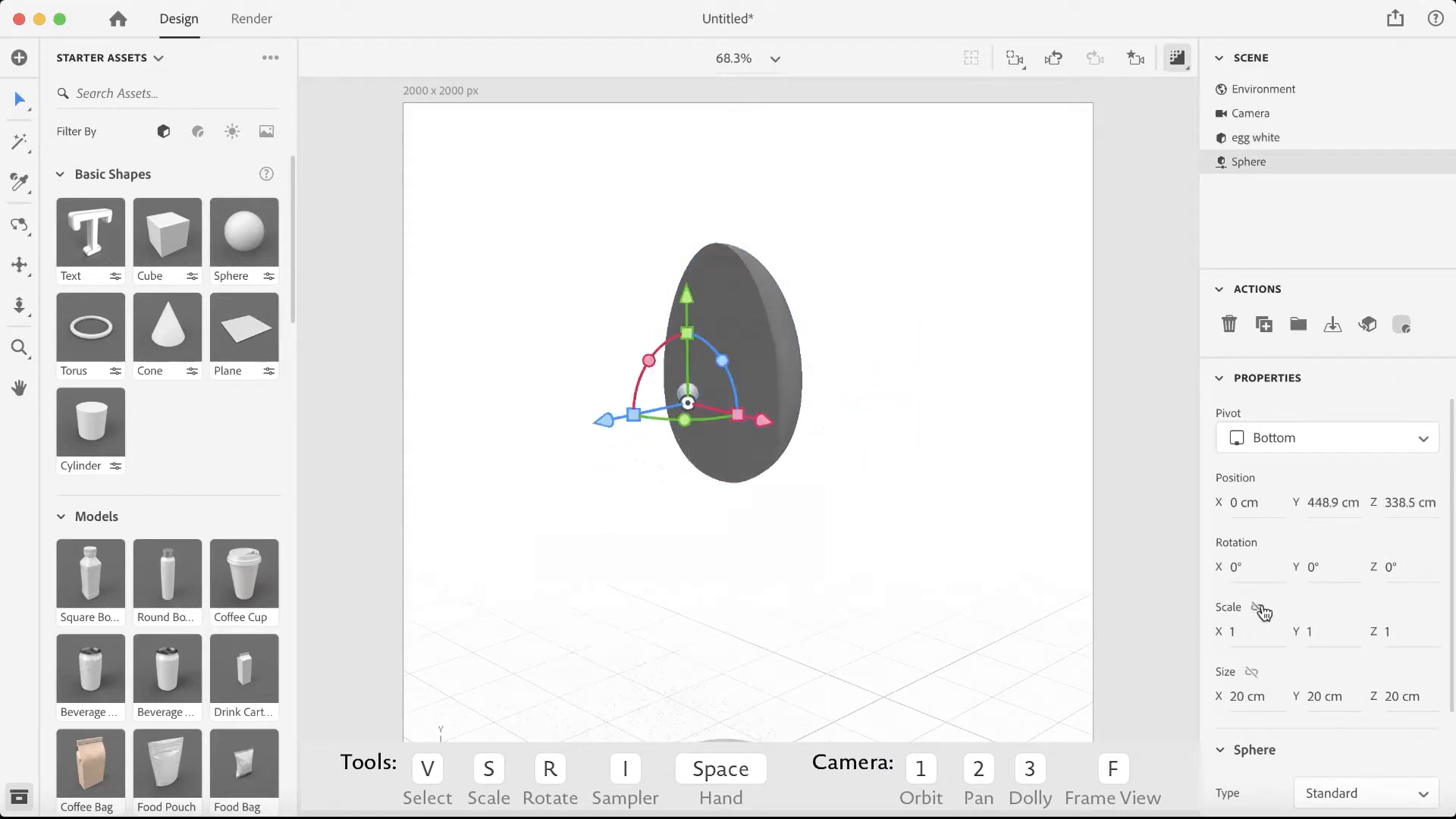
click(1236, 636)
text(10)
key(Return)
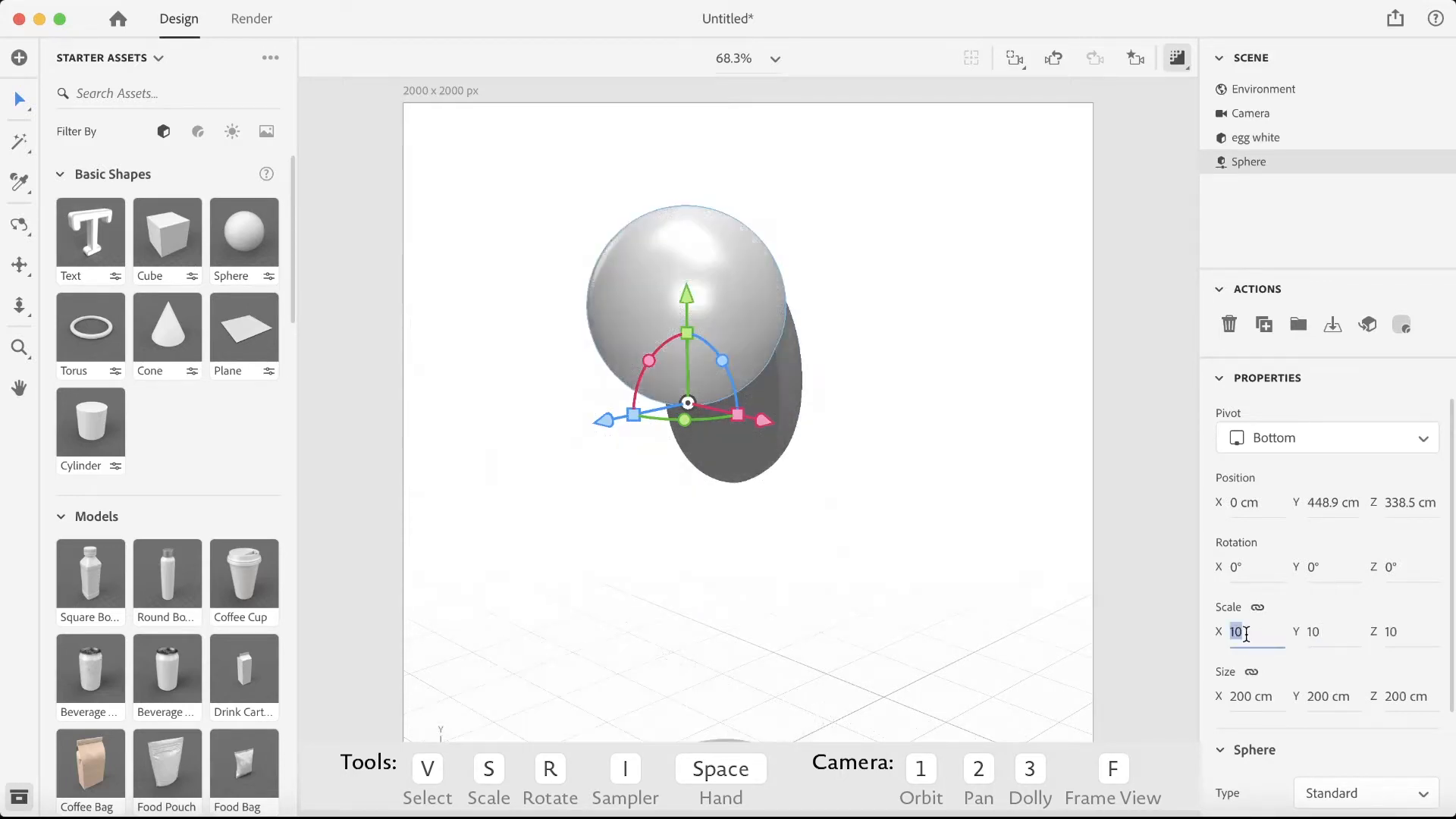
key(Tab)
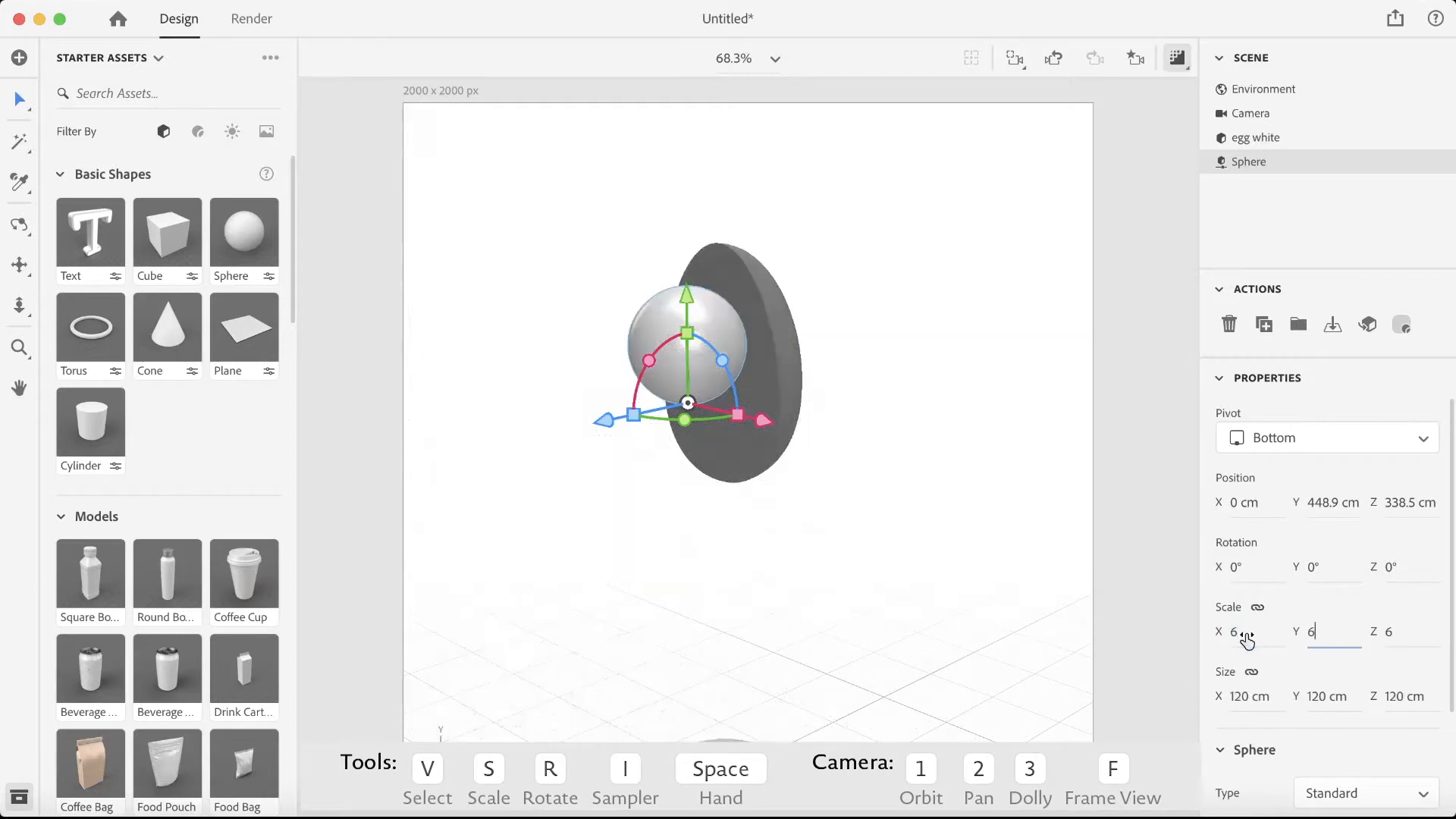
drag(688, 294, 686, 349)
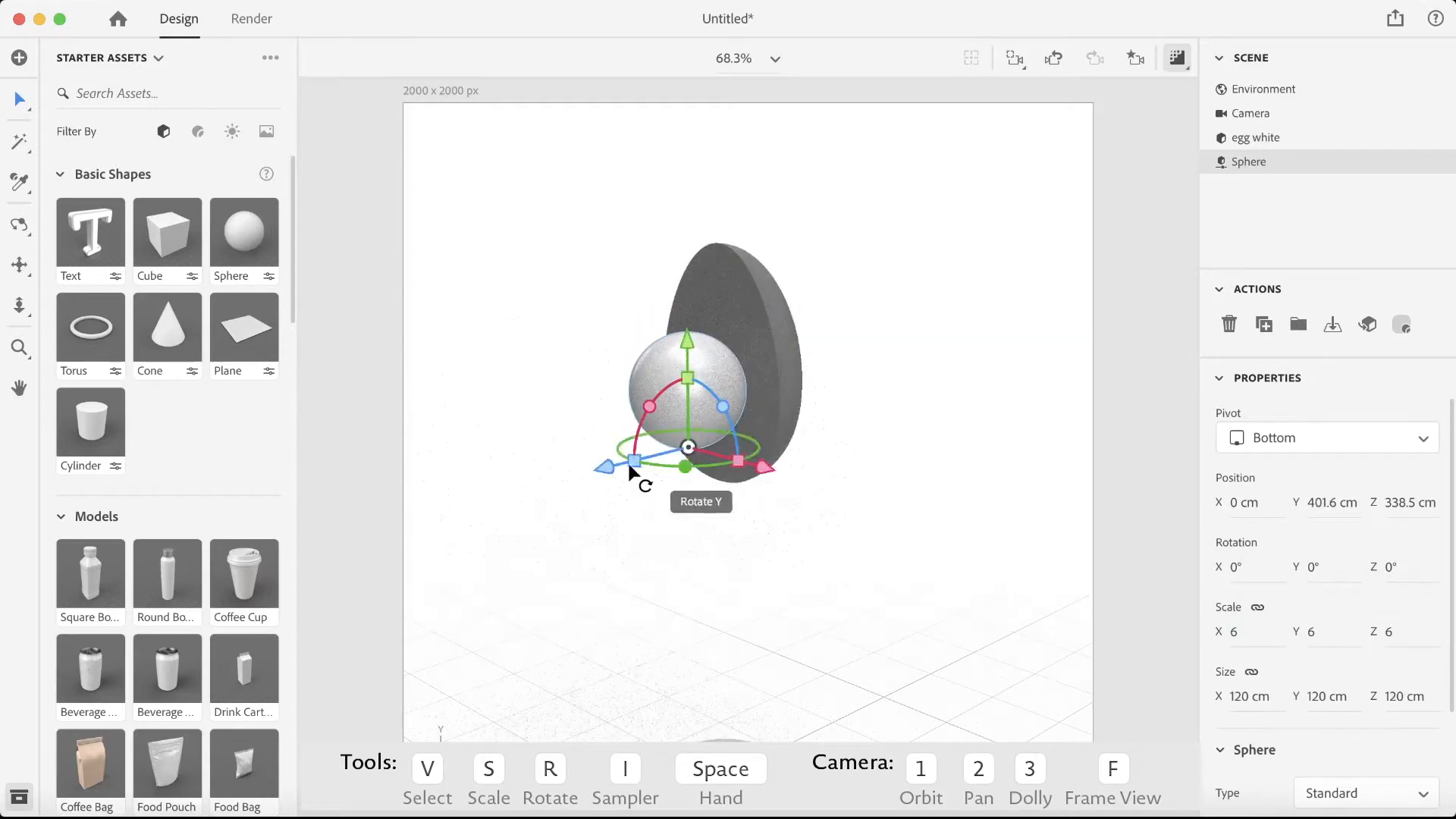
Move the sphere back into the egg to about Z 301.1 cm and group it with the egg white.
drag(608, 469, 636, 466)
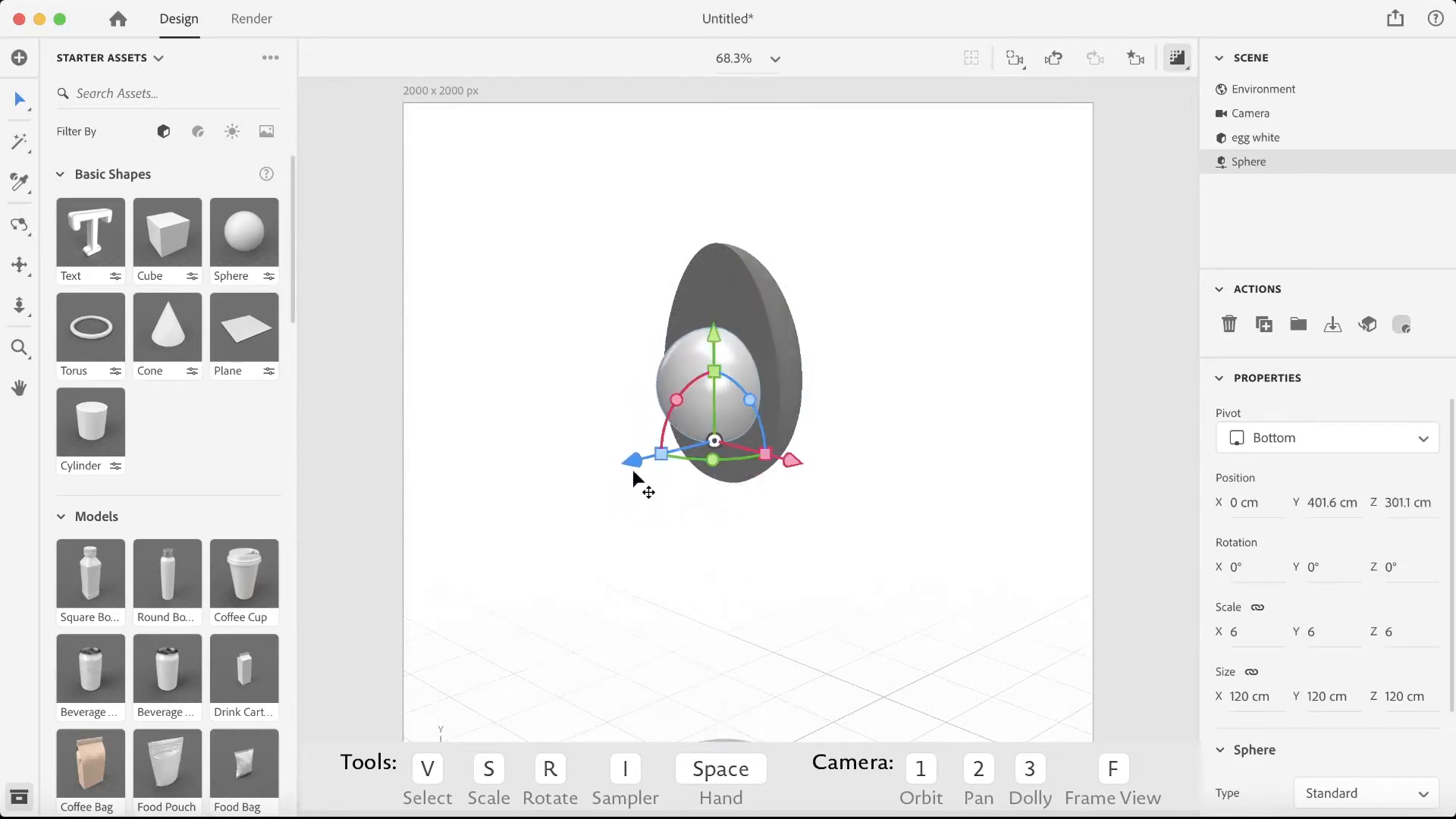
click(1295, 140)
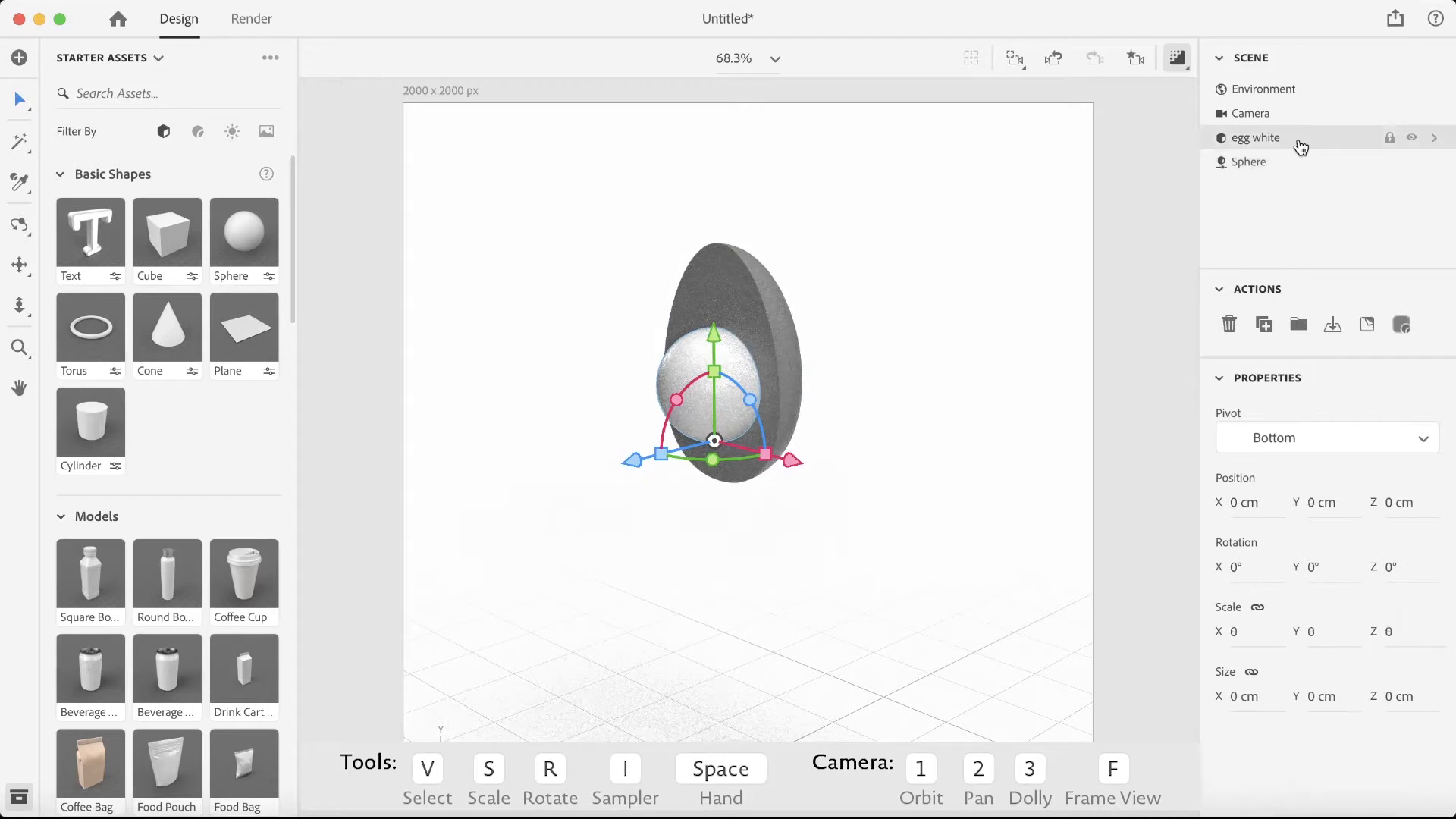
click(1298, 160)
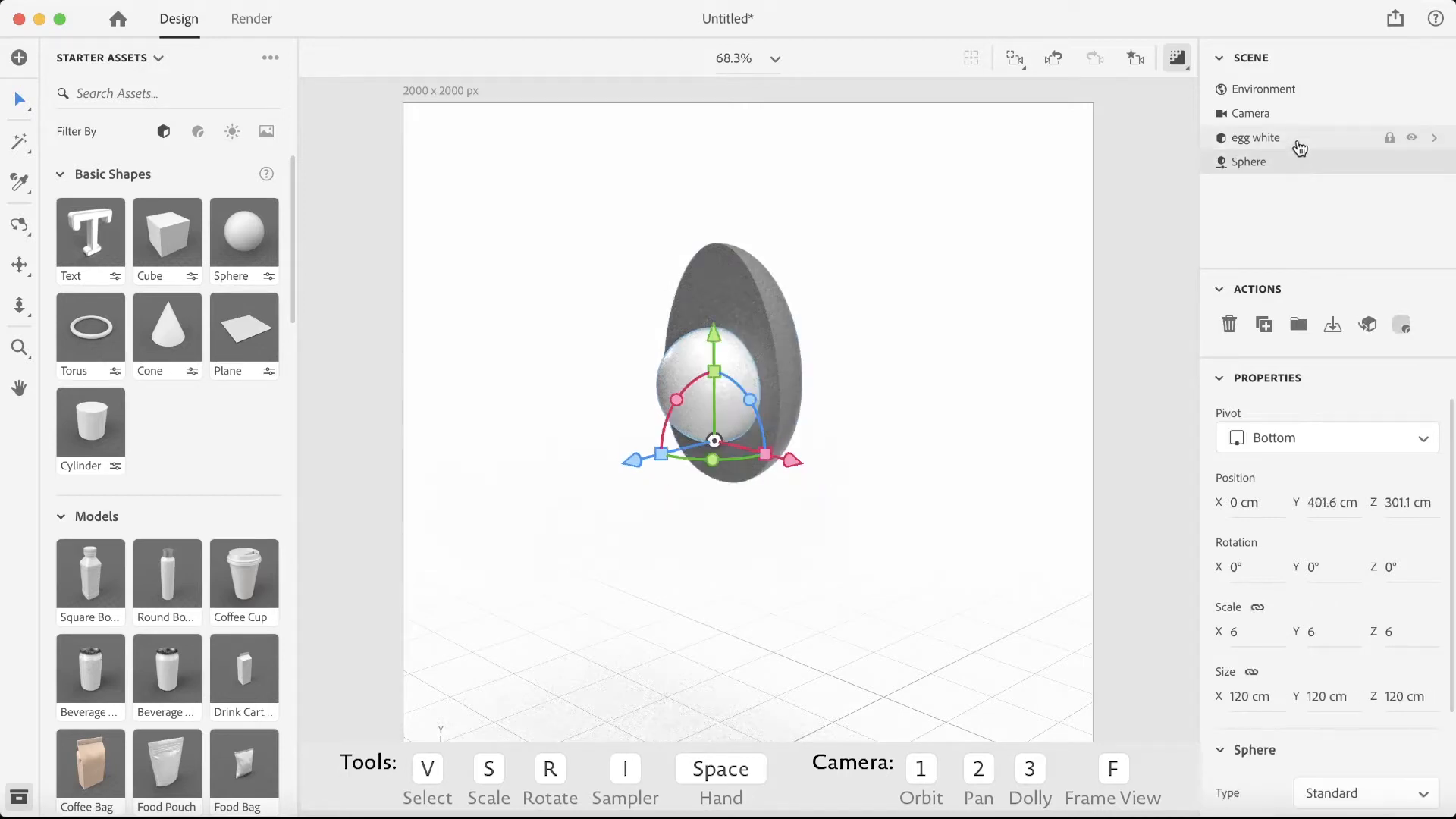
click(1300, 145)
click(1298, 159)
click(1298, 145)
click(1305, 163)
click(1303, 147)
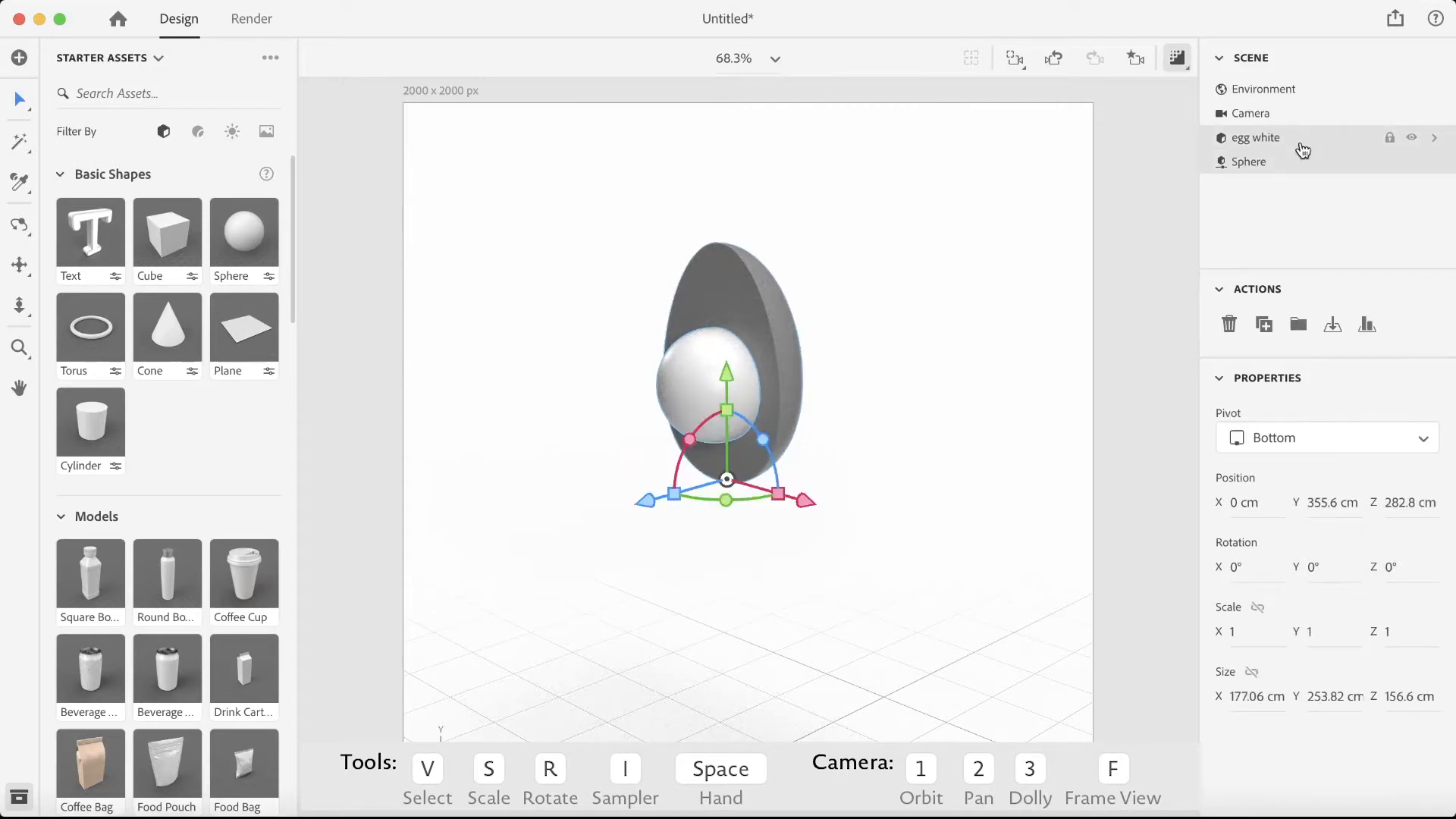
key(super+g)
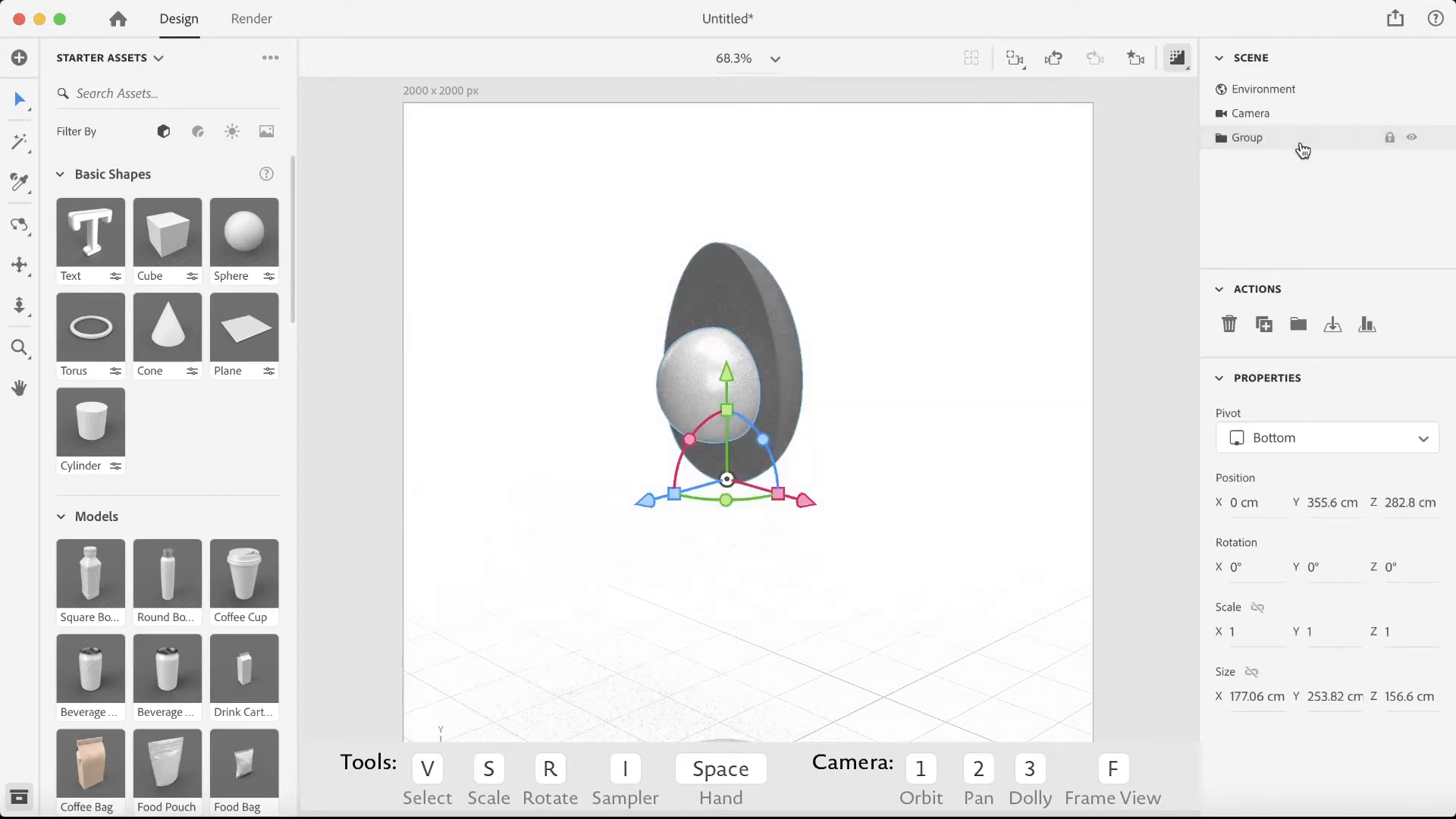
Rotate the egg group so its flat face tilts slightly, to about X 165°, Y 177° and Z -179°.
drag(690, 433, 699, 411)
drag(725, 493, 730, 493)
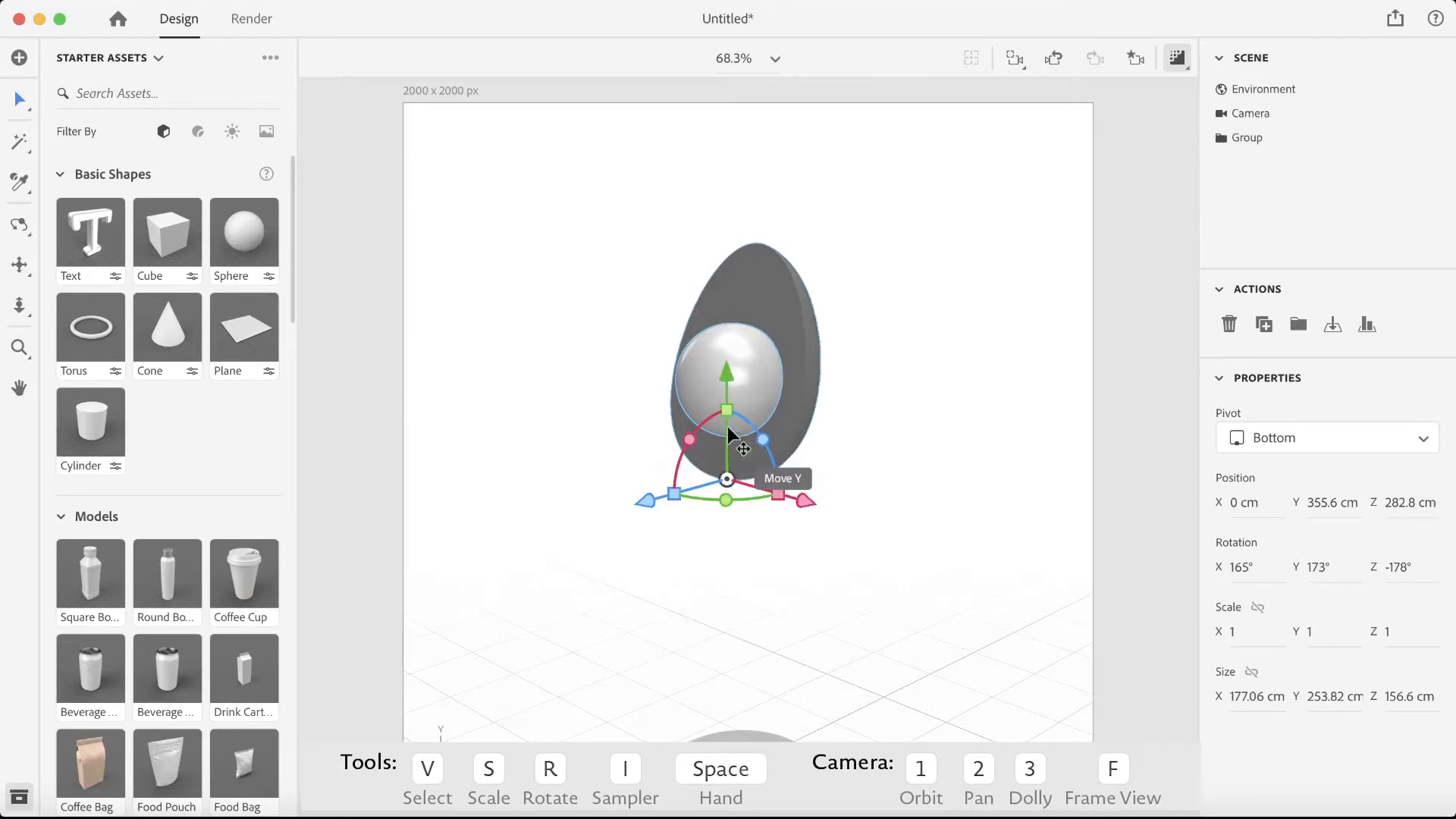
scroll(682, 334, up, 10)
middle_drag(763, 299, 848, 414)
scroll(850, 410, up, 4)
middle_drag(822, 465, 806, 454)
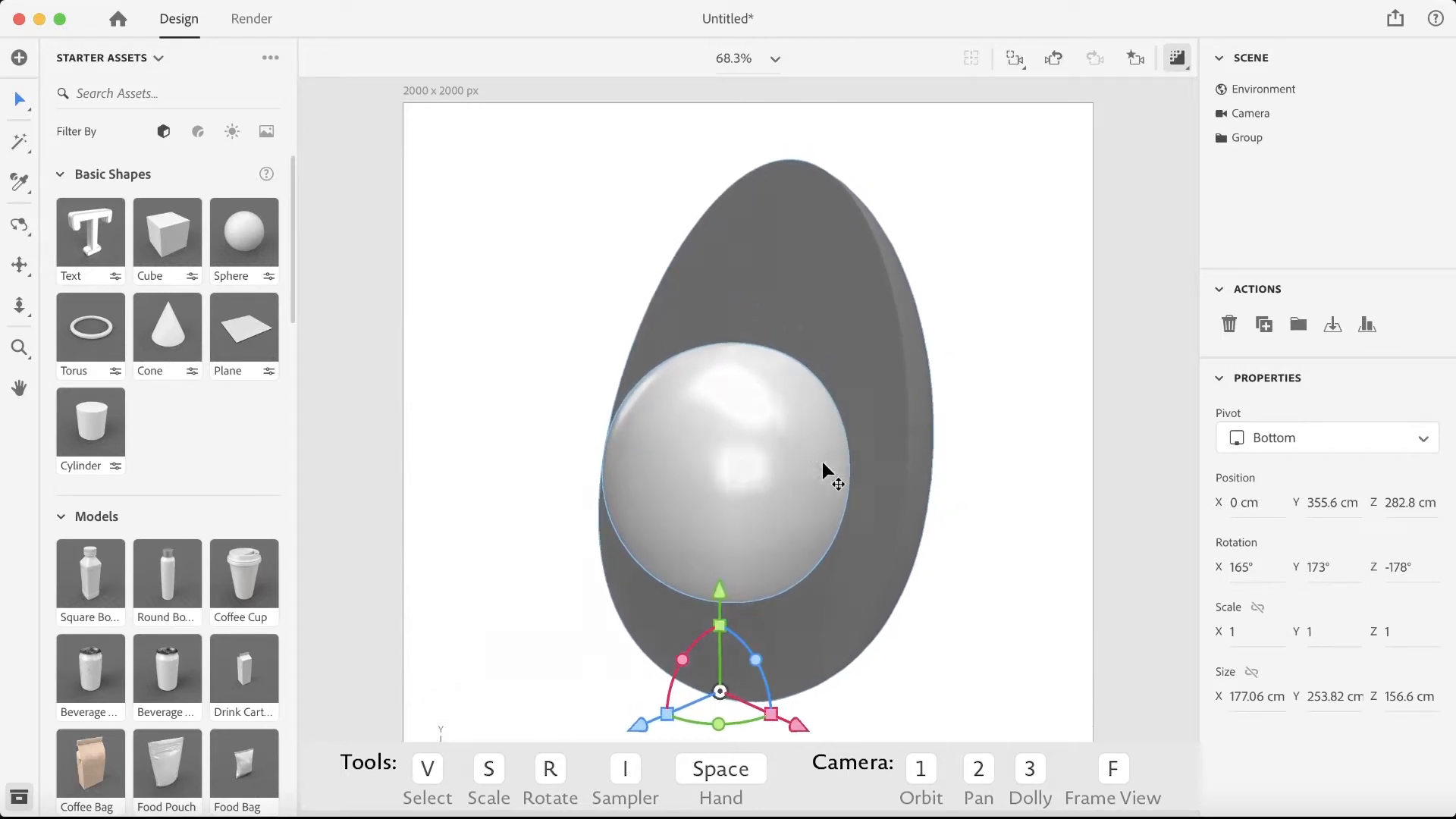
drag(719, 724, 713, 724)
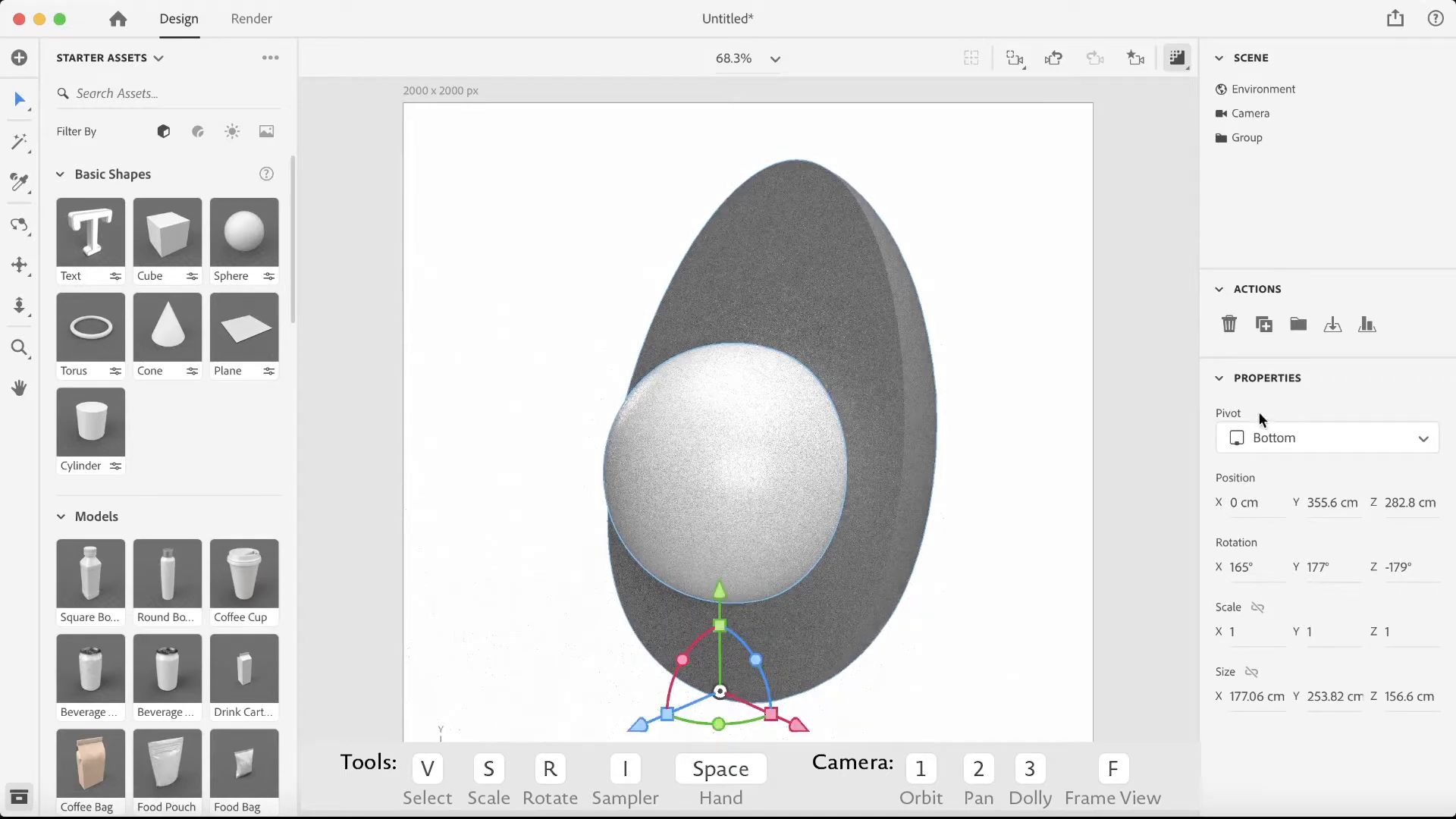
Expand the group and apply the Matte standard material to the egg white only.
click(1220, 140)
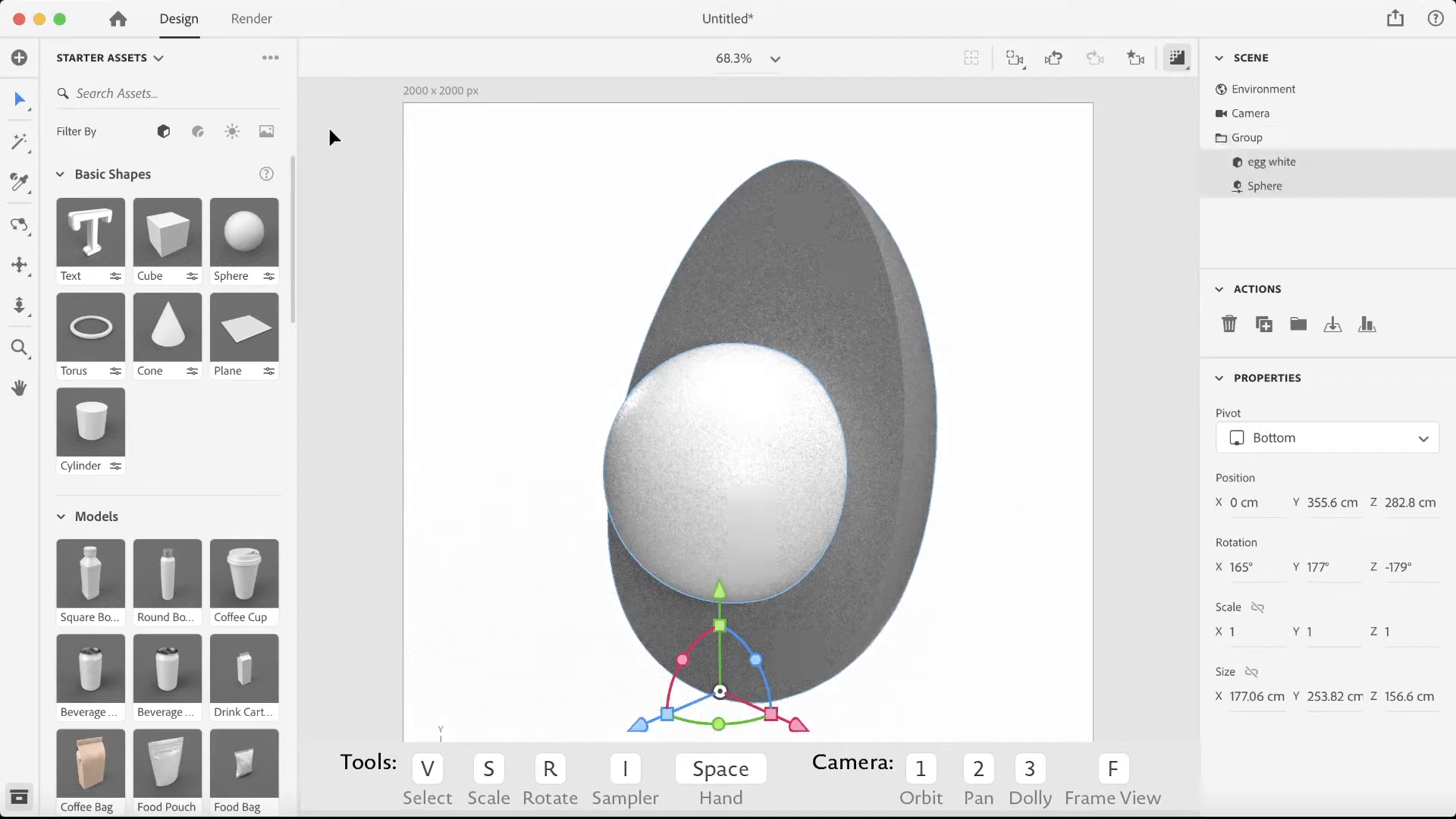
click(198, 131)
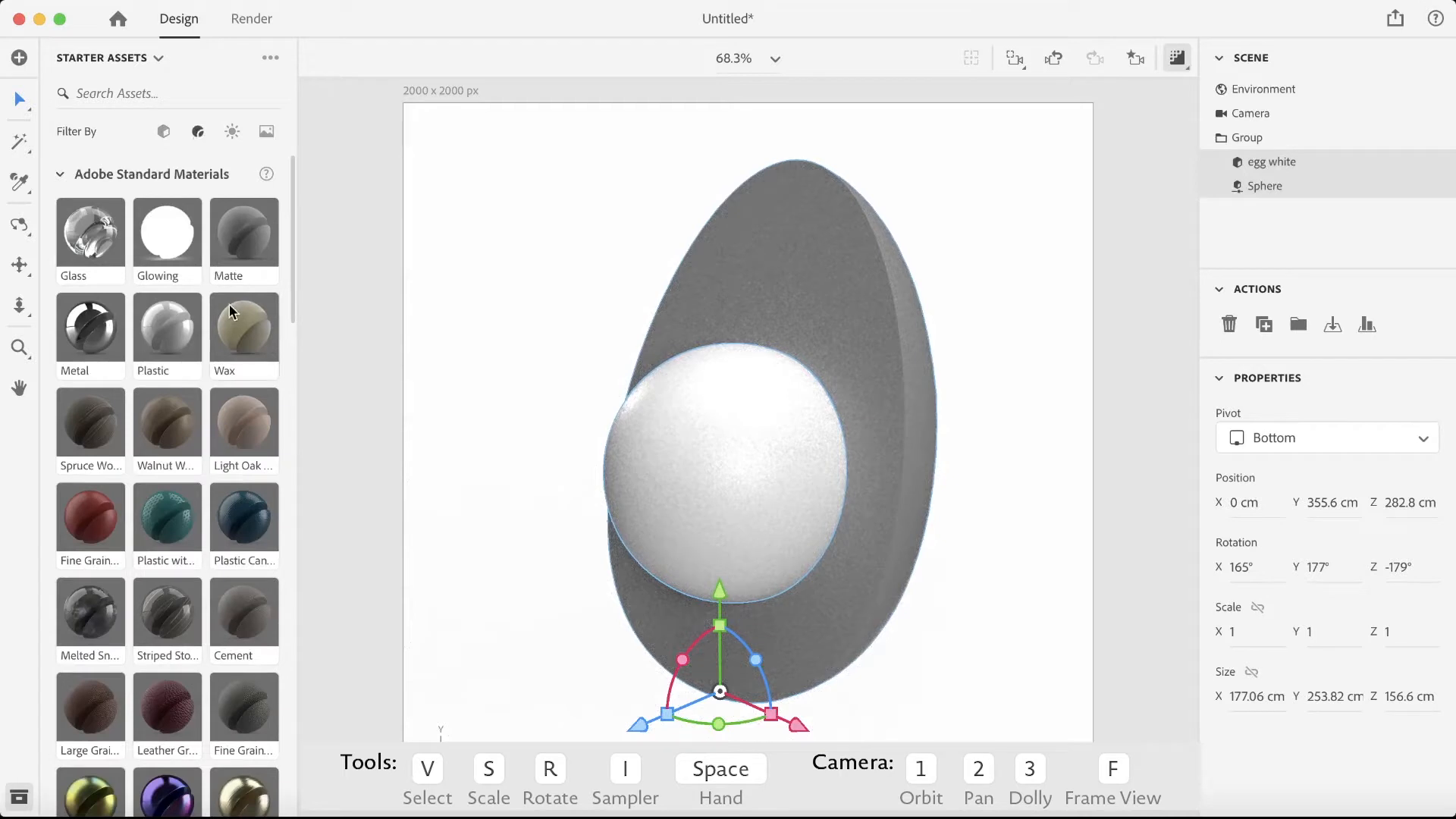
mouse_move(237, 232)
mouse_down()
mouse_move(315, 253)
mouse_move(725, 238)
mouse_move(249, 221)
mouse_up()
click(1312, 163)
drag(267, 236, 1298, 160)
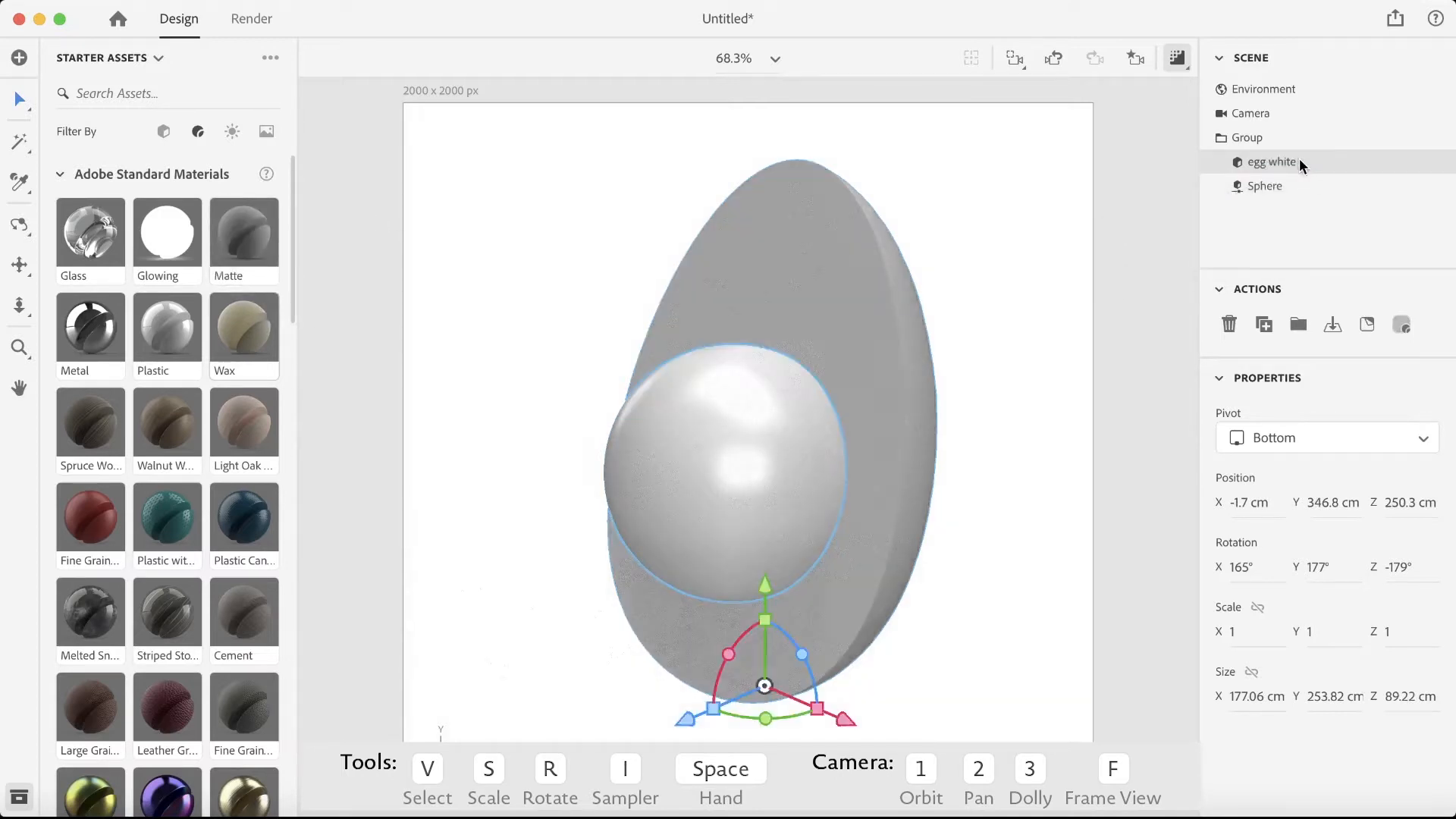
Set the egg white's Matte material to a pure white base color and 80% roughness.
click(1402, 324)
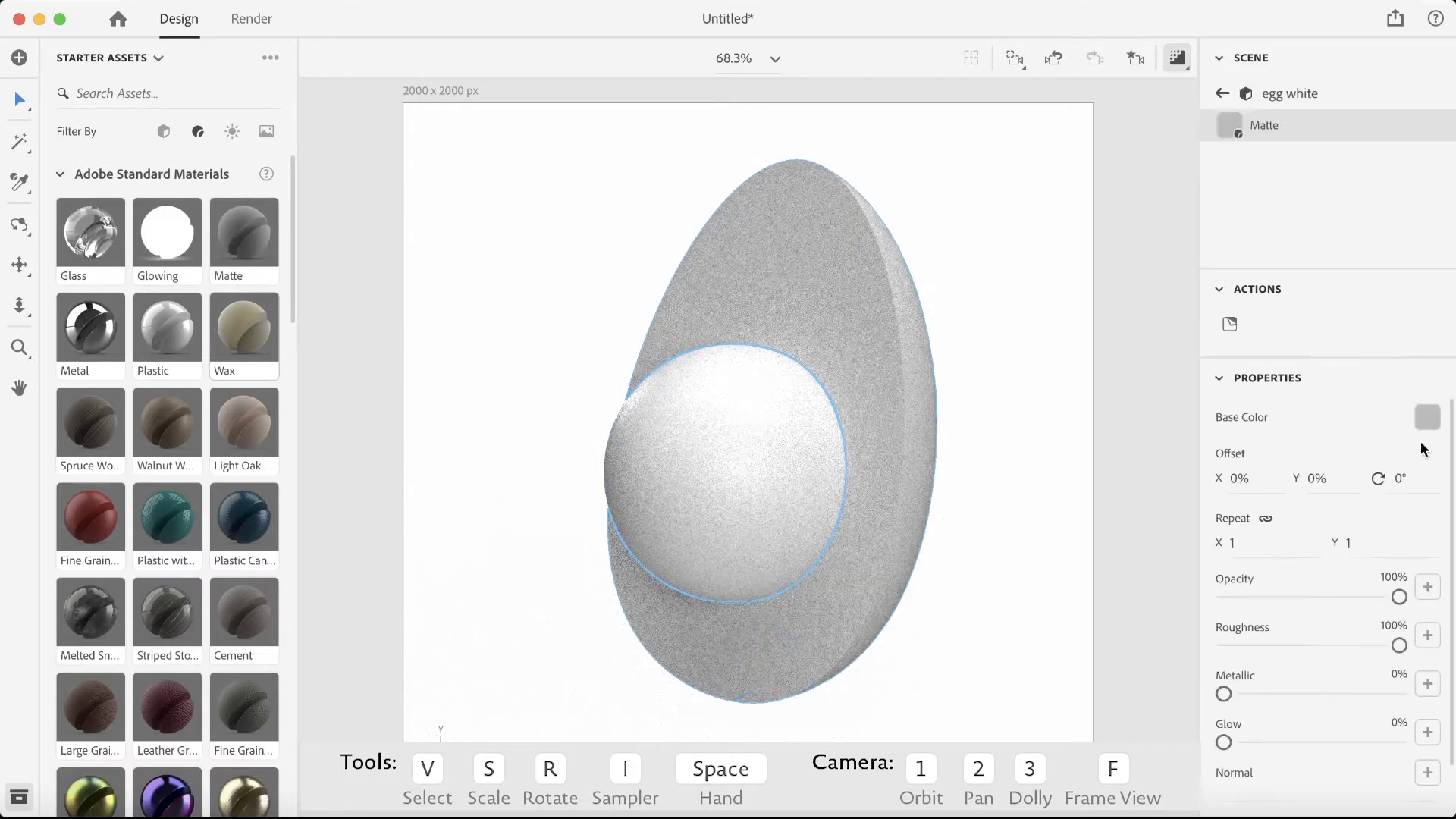
click(1427, 417)
click(1154, 296)
drag(1154, 297, 1143, 291)
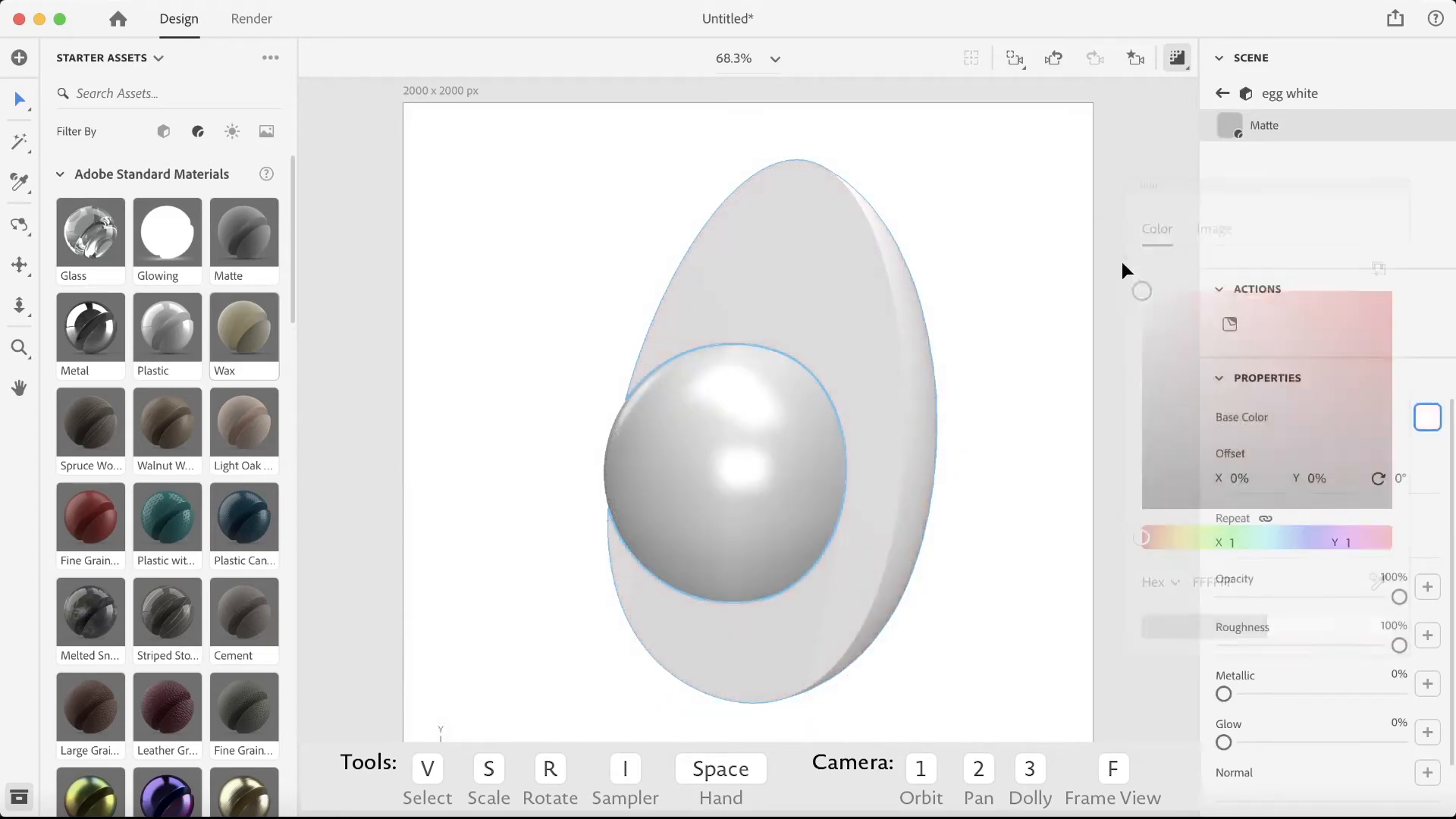
drag(1393, 644, 1365, 648)
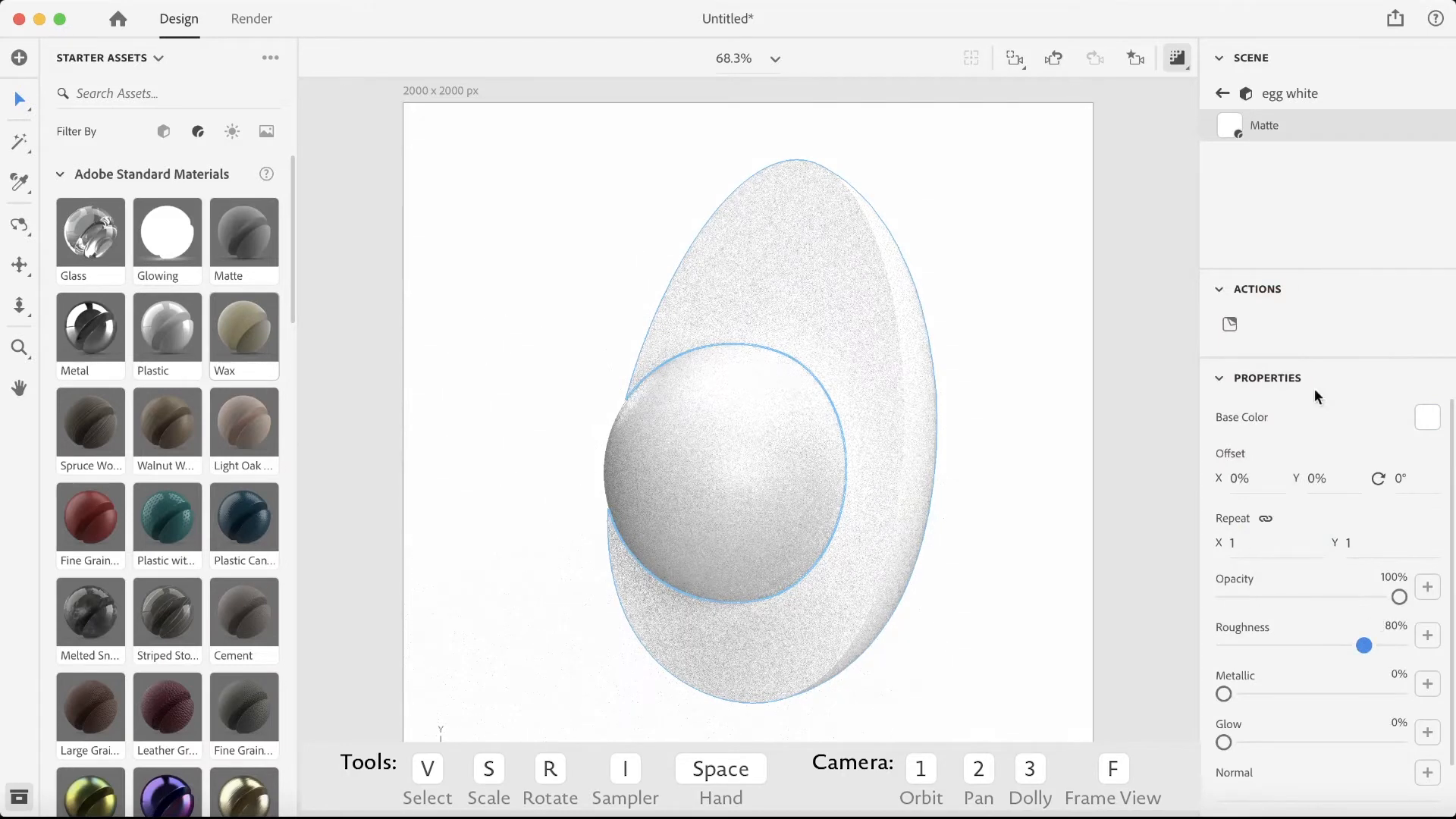
click(1222, 93)
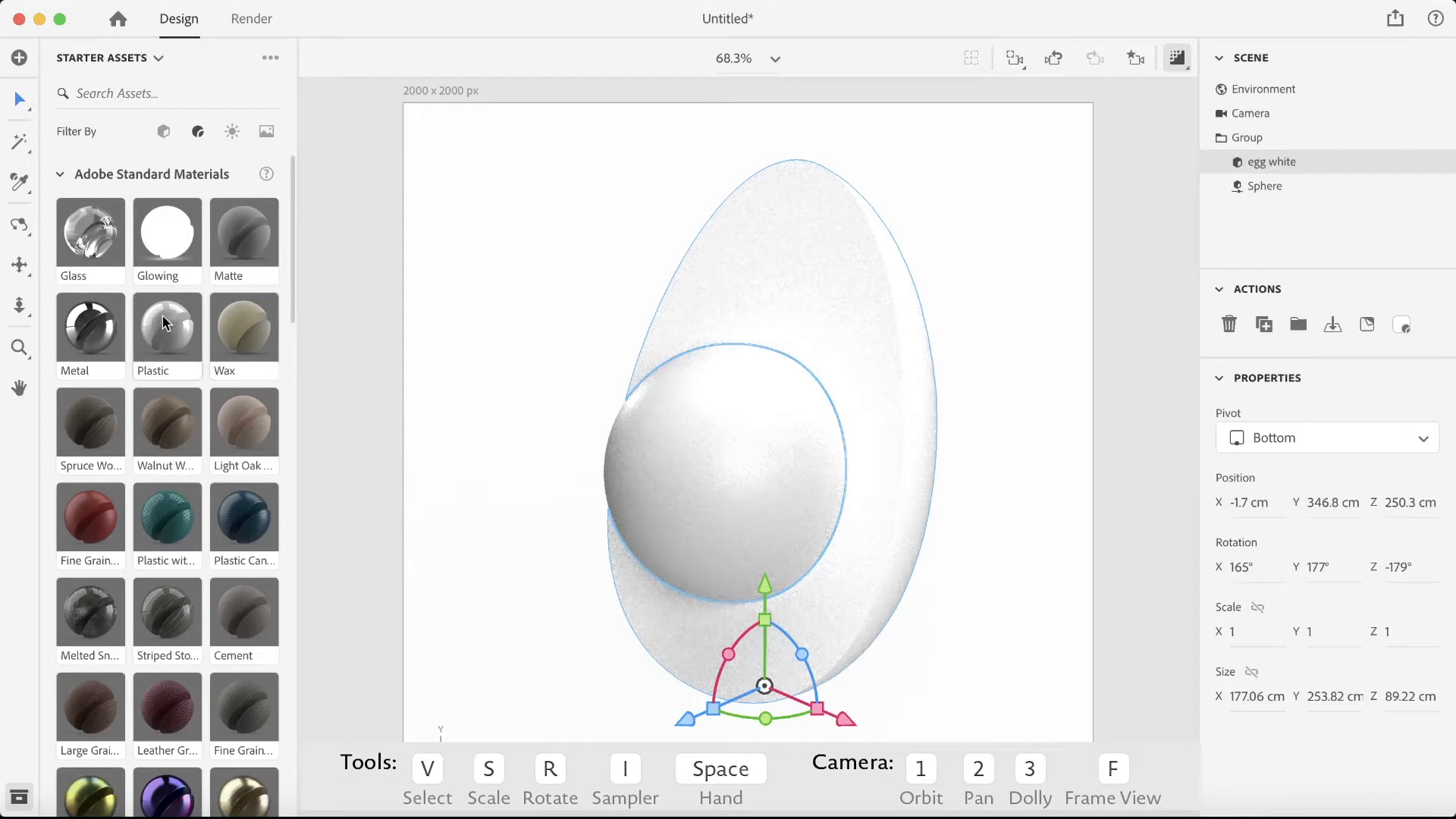
Apply the Plastic standard material to the sphere inside the group.
drag(163, 324, 1280, 189)
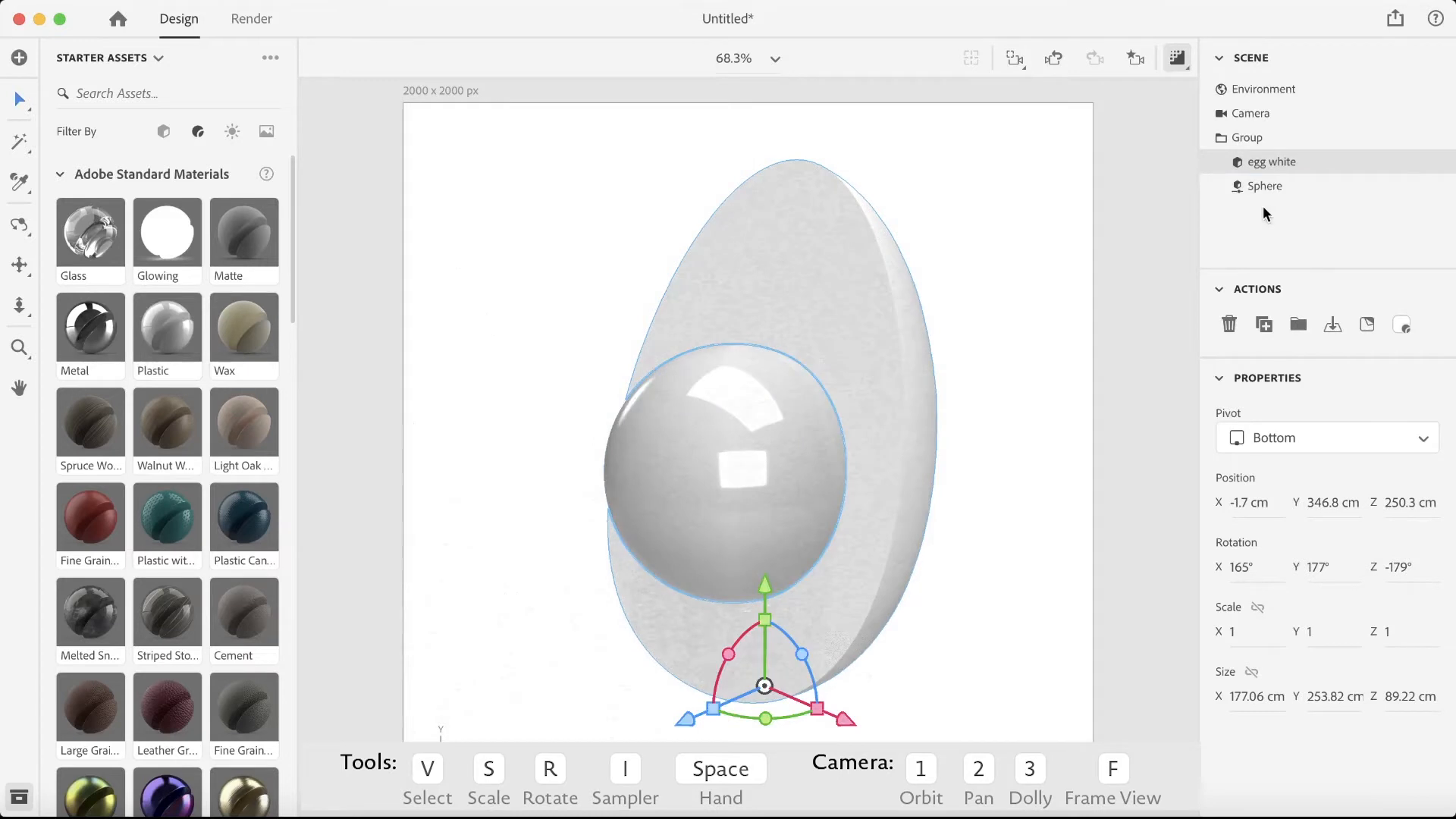
click(1402, 327)
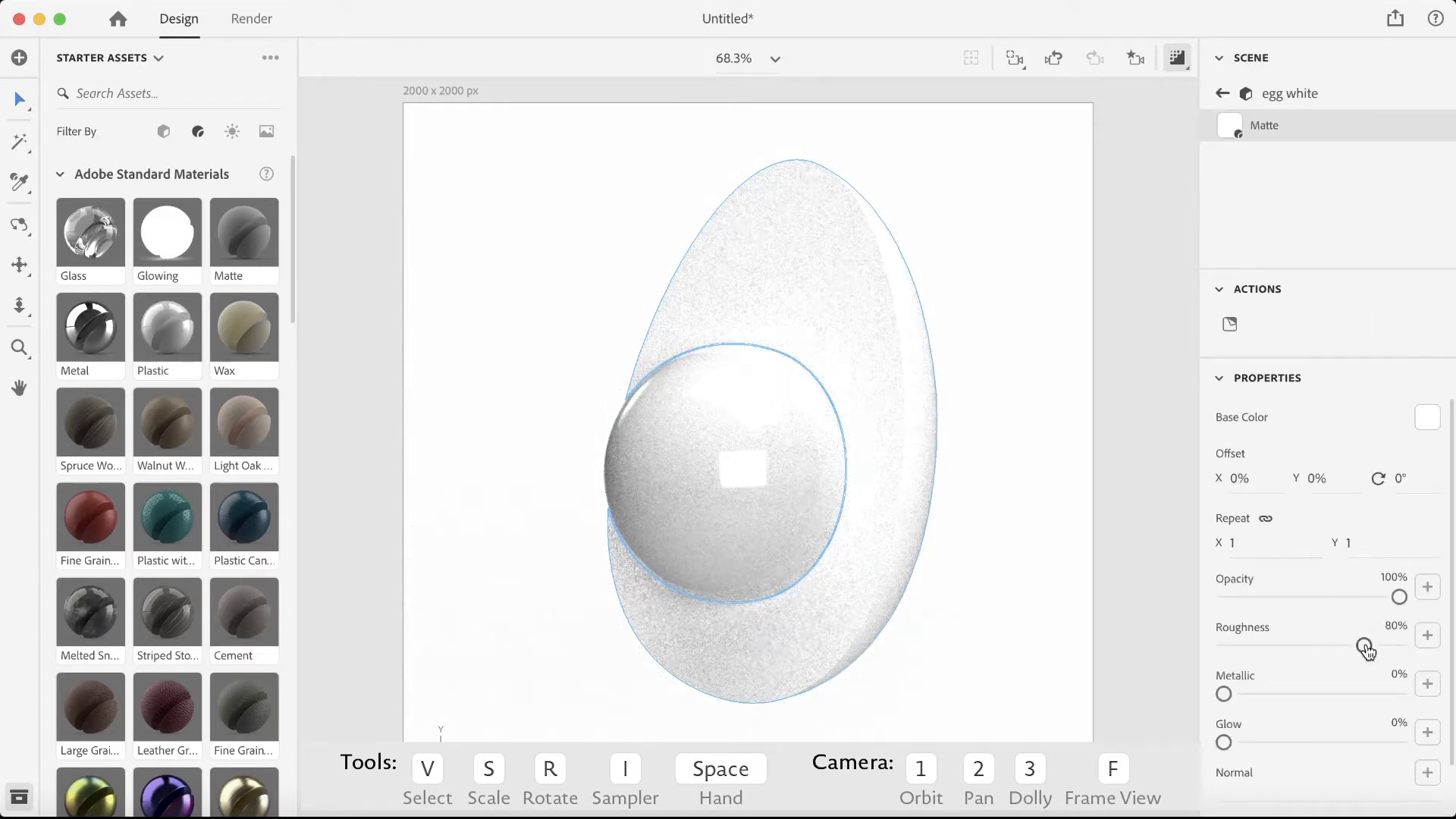
click(1222, 93)
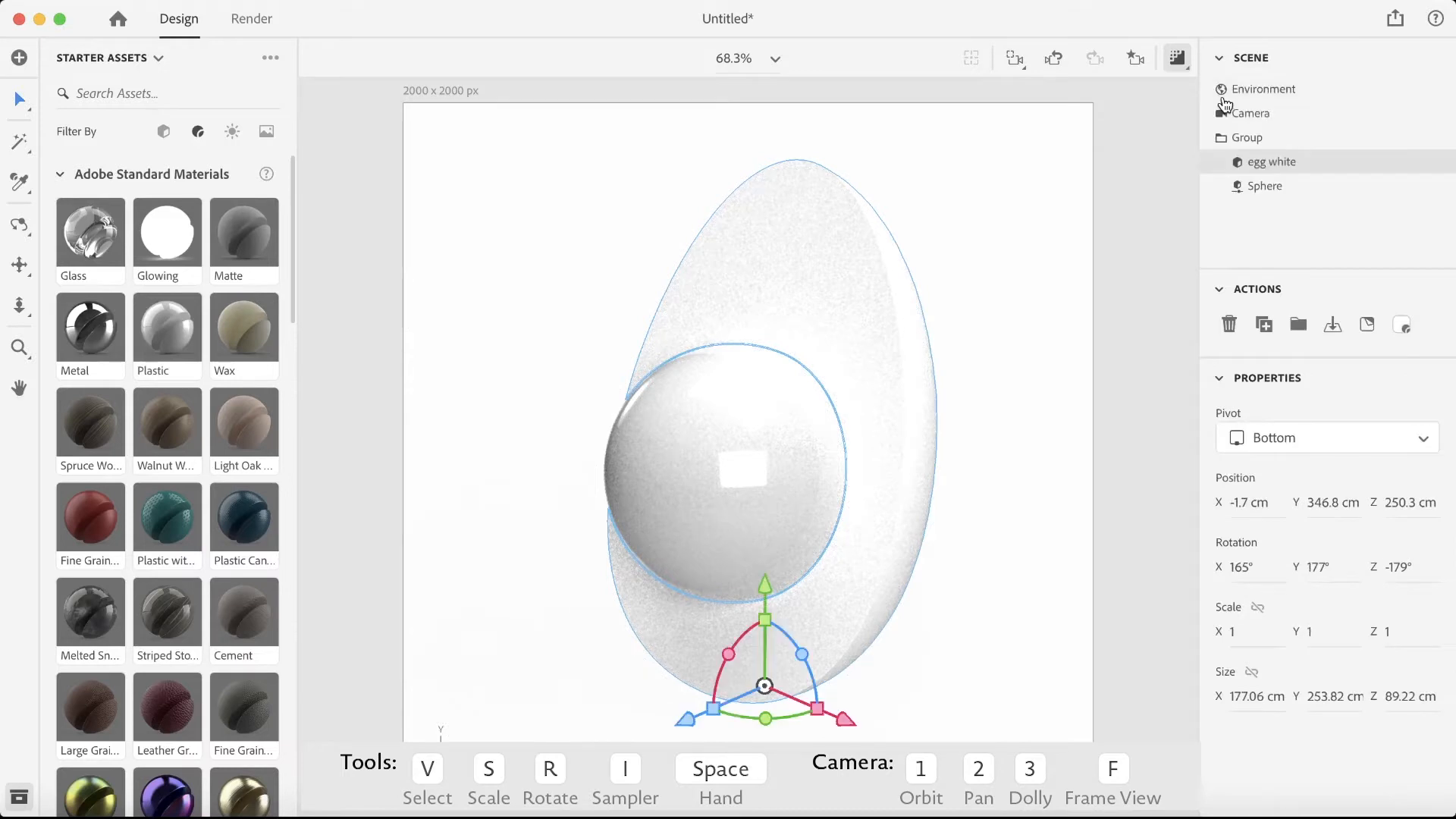
Set the base color of the sphere's Plastic material to yolk yellow, hex EAB916.
click(1434, 190)
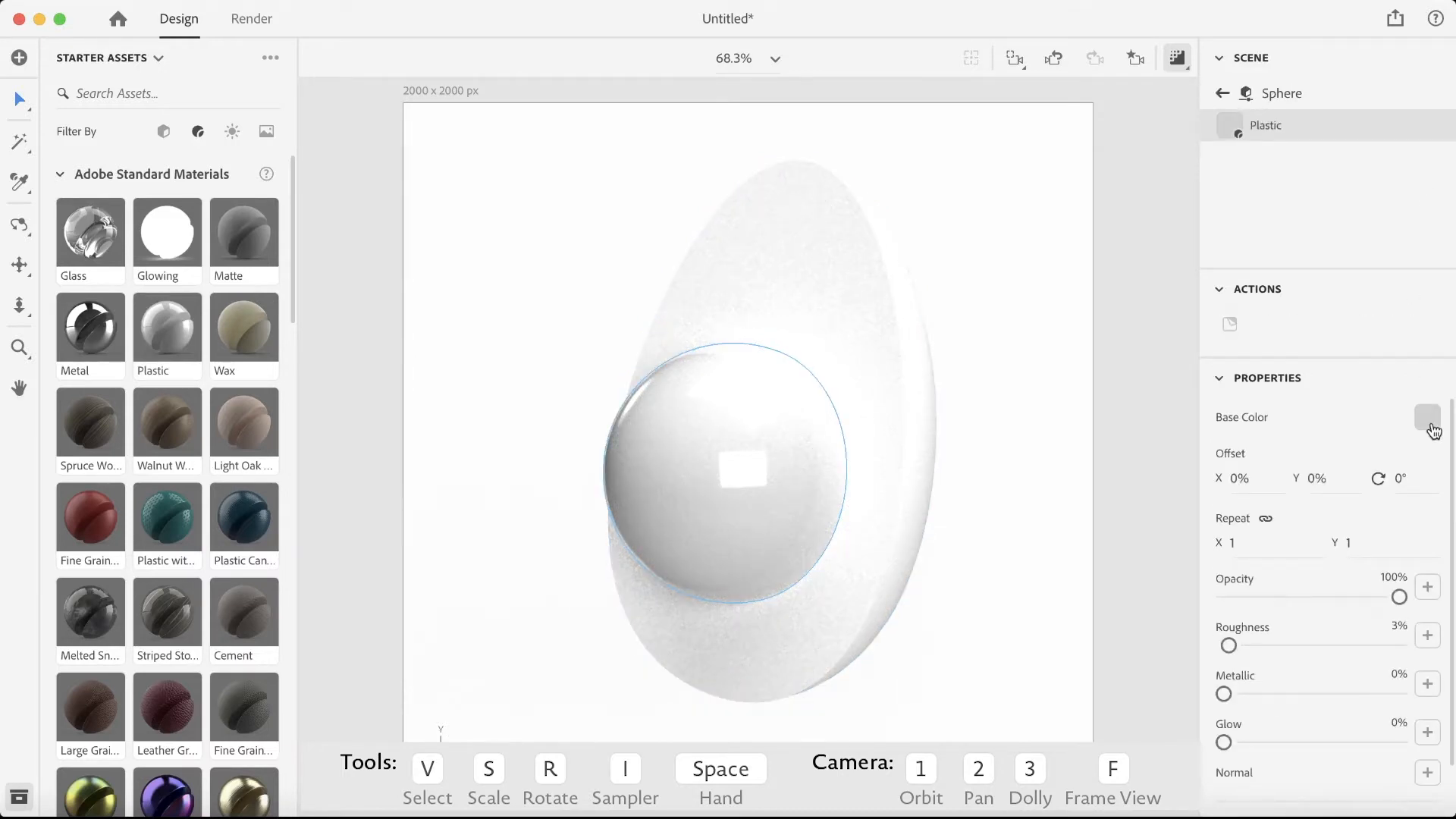
click(1435, 415)
drag(1297, 390, 1129, 266)
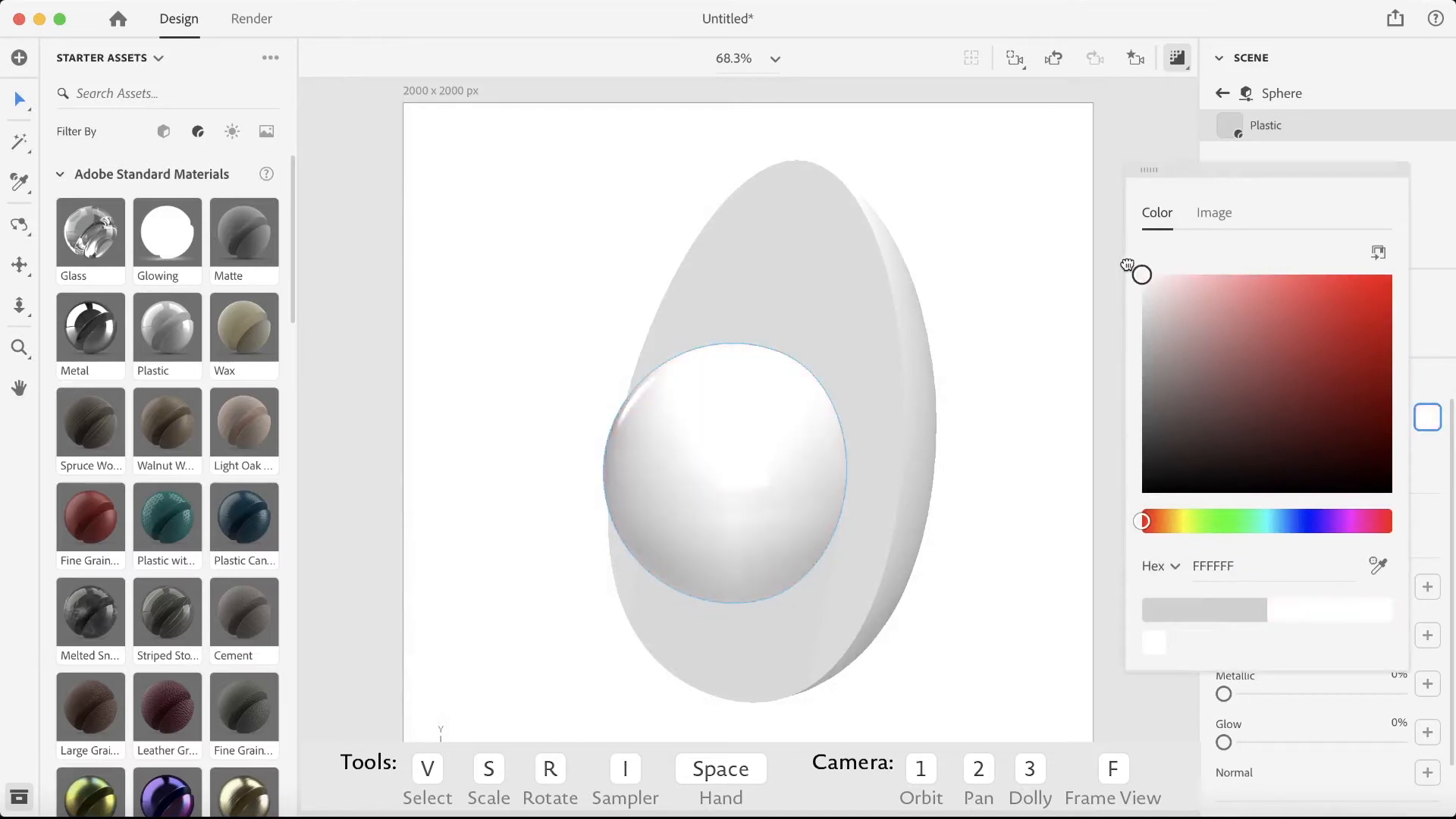
click(1241, 565)
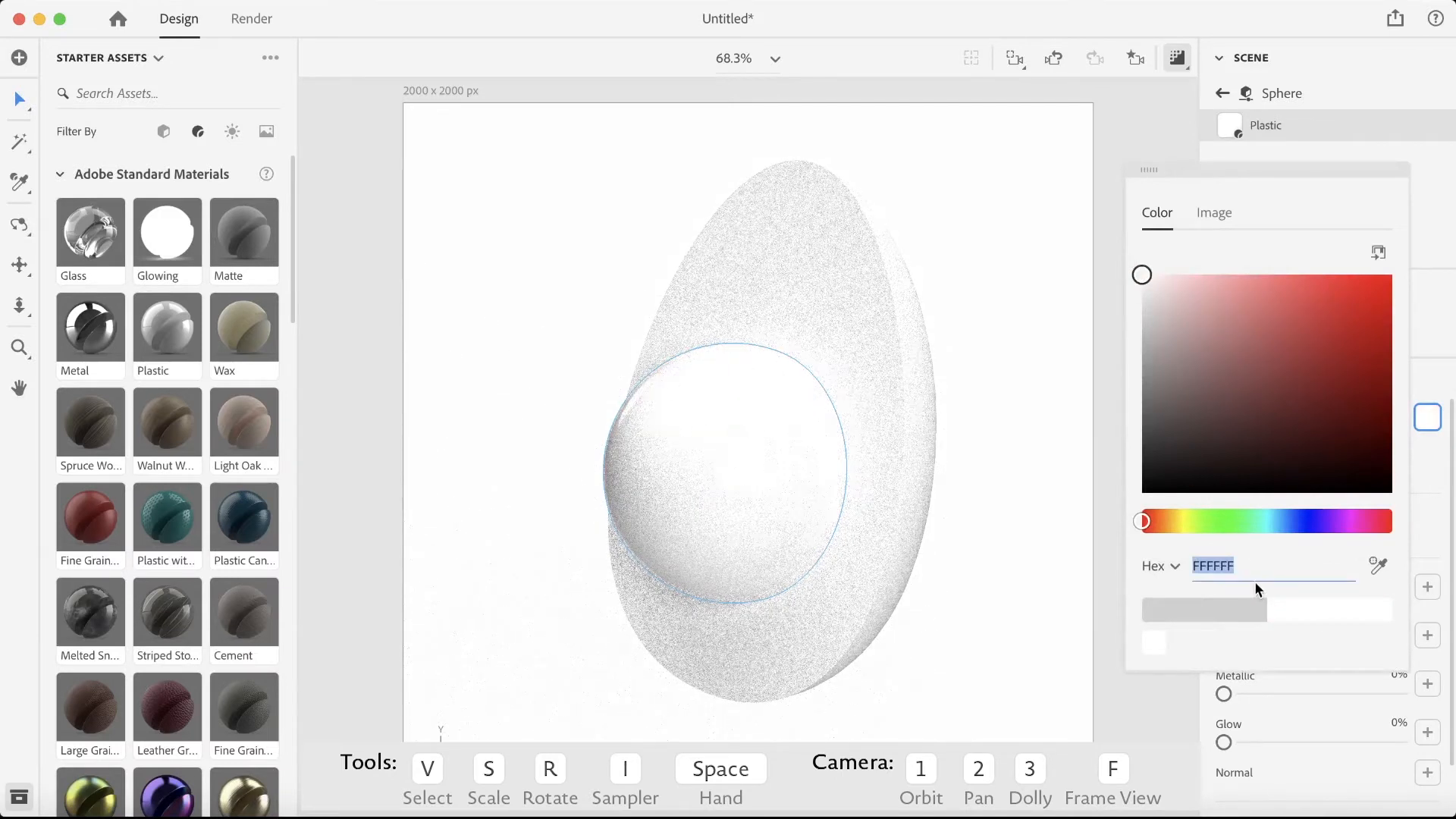
text(w)
key(BackSpace)
text(ea)
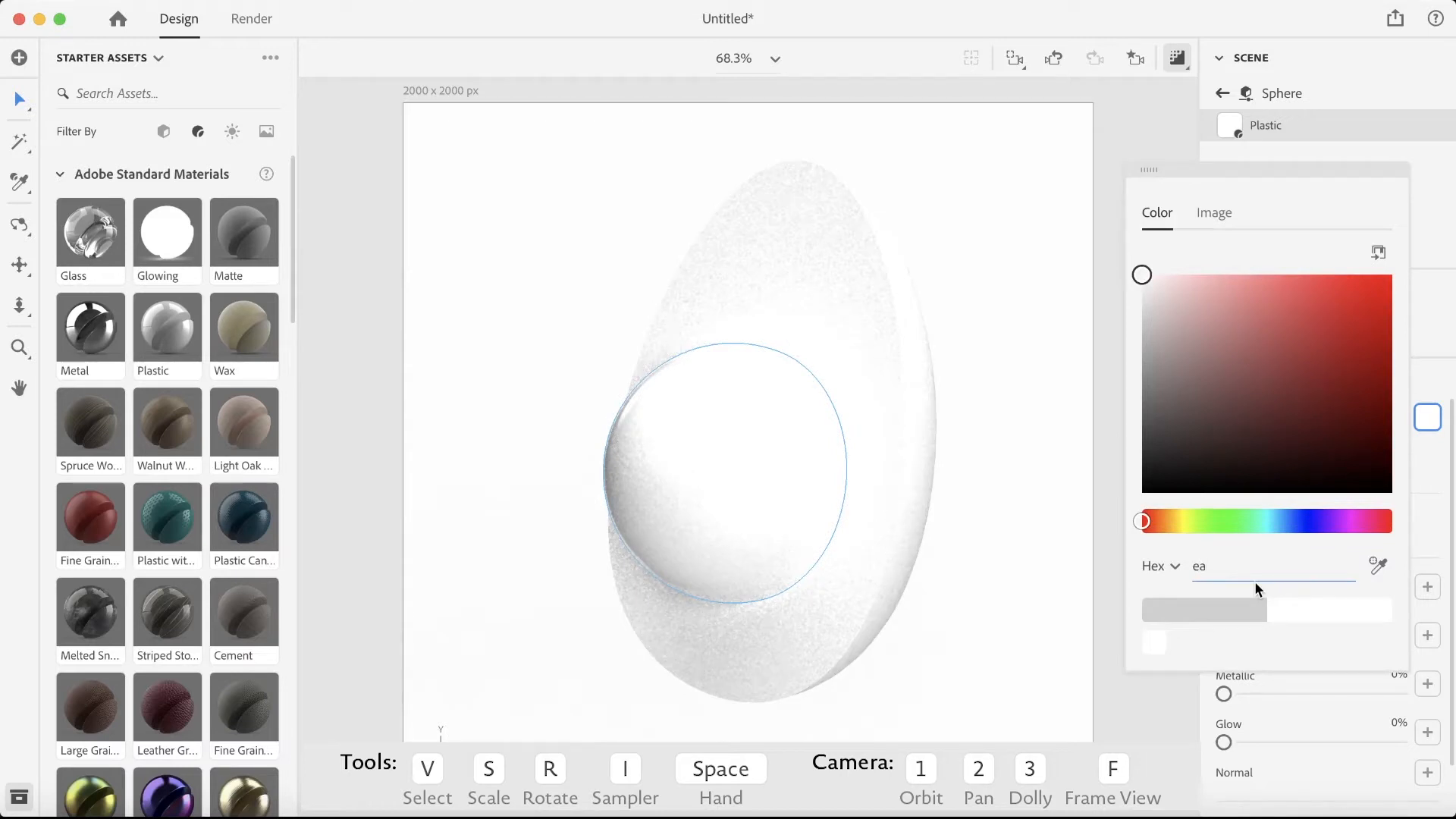
text(b916)
key(Return)
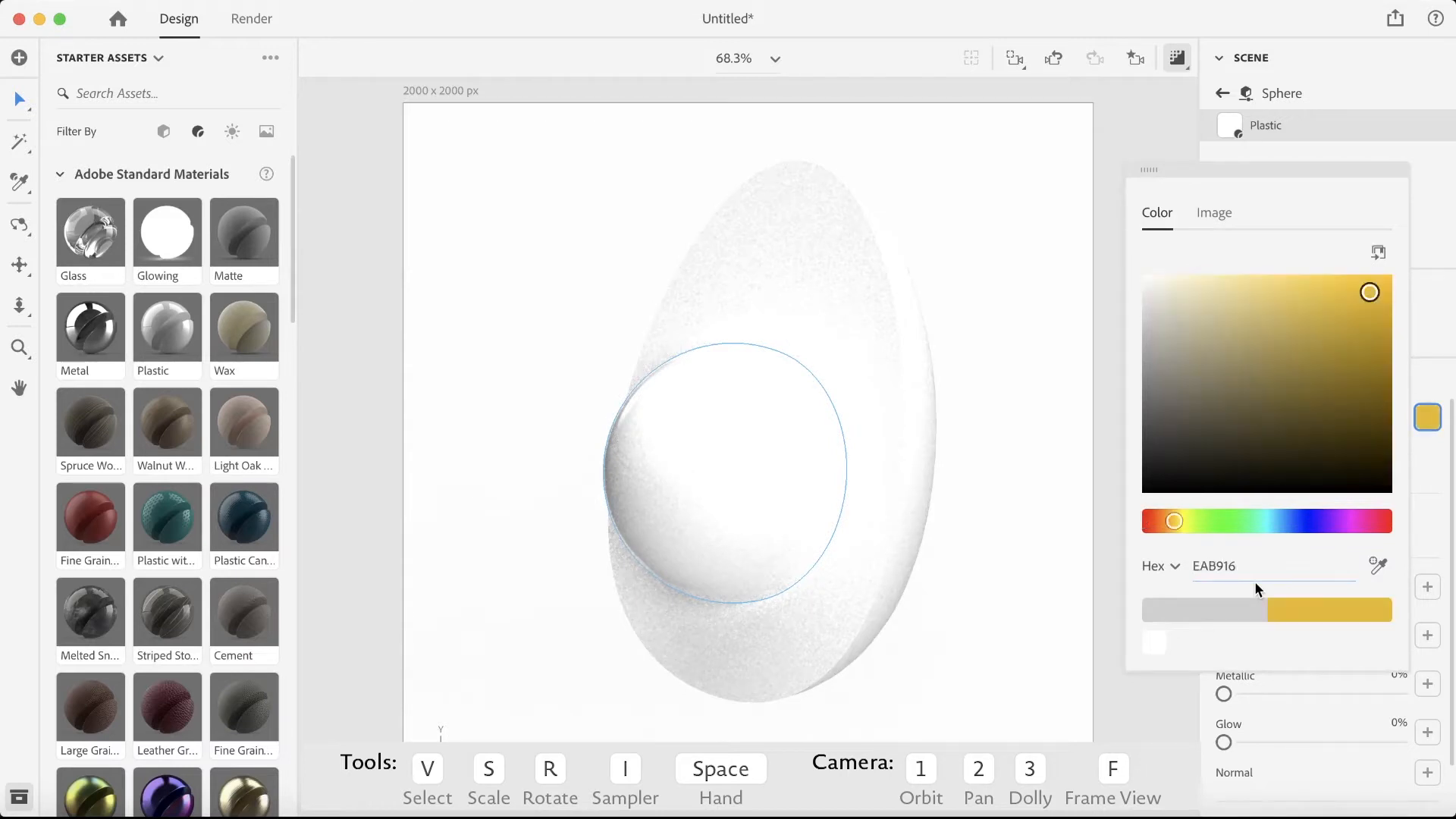
click(1428, 229)
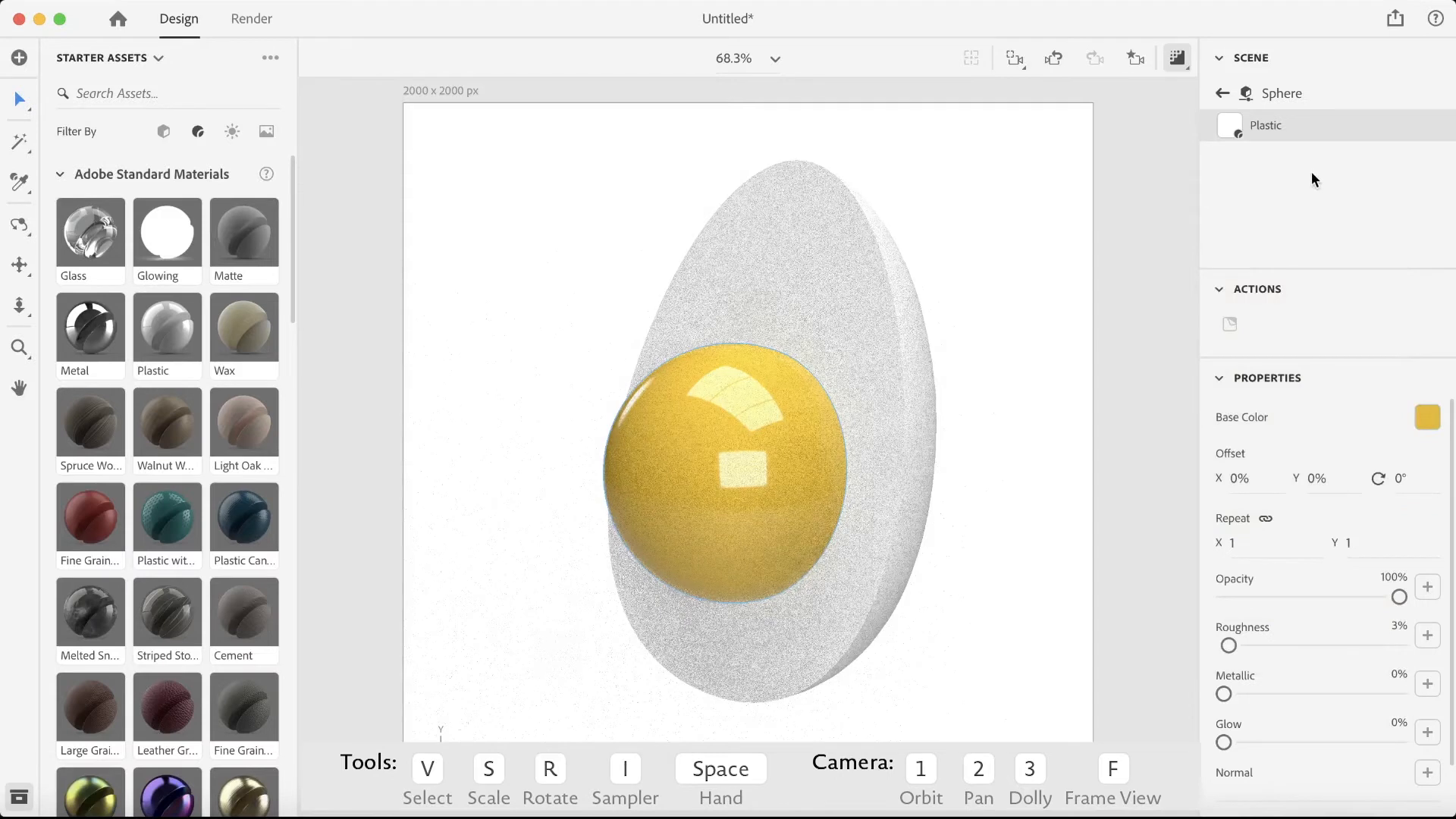
Set the roughness of the sphere's Plastic material to 30% and return to the scene list.
drag(1230, 646, 1276, 648)
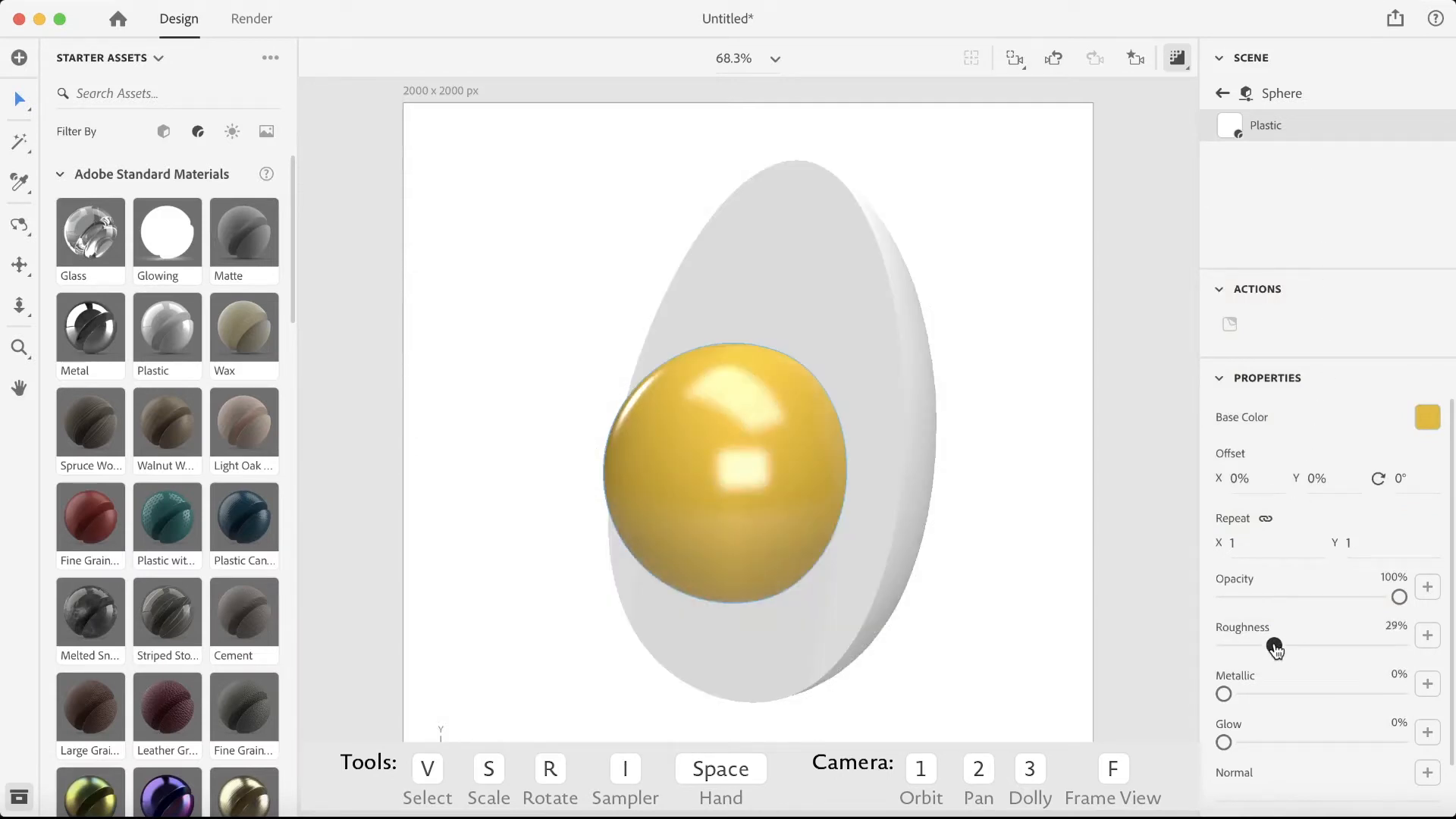
drag(1276, 648, 1277, 647)
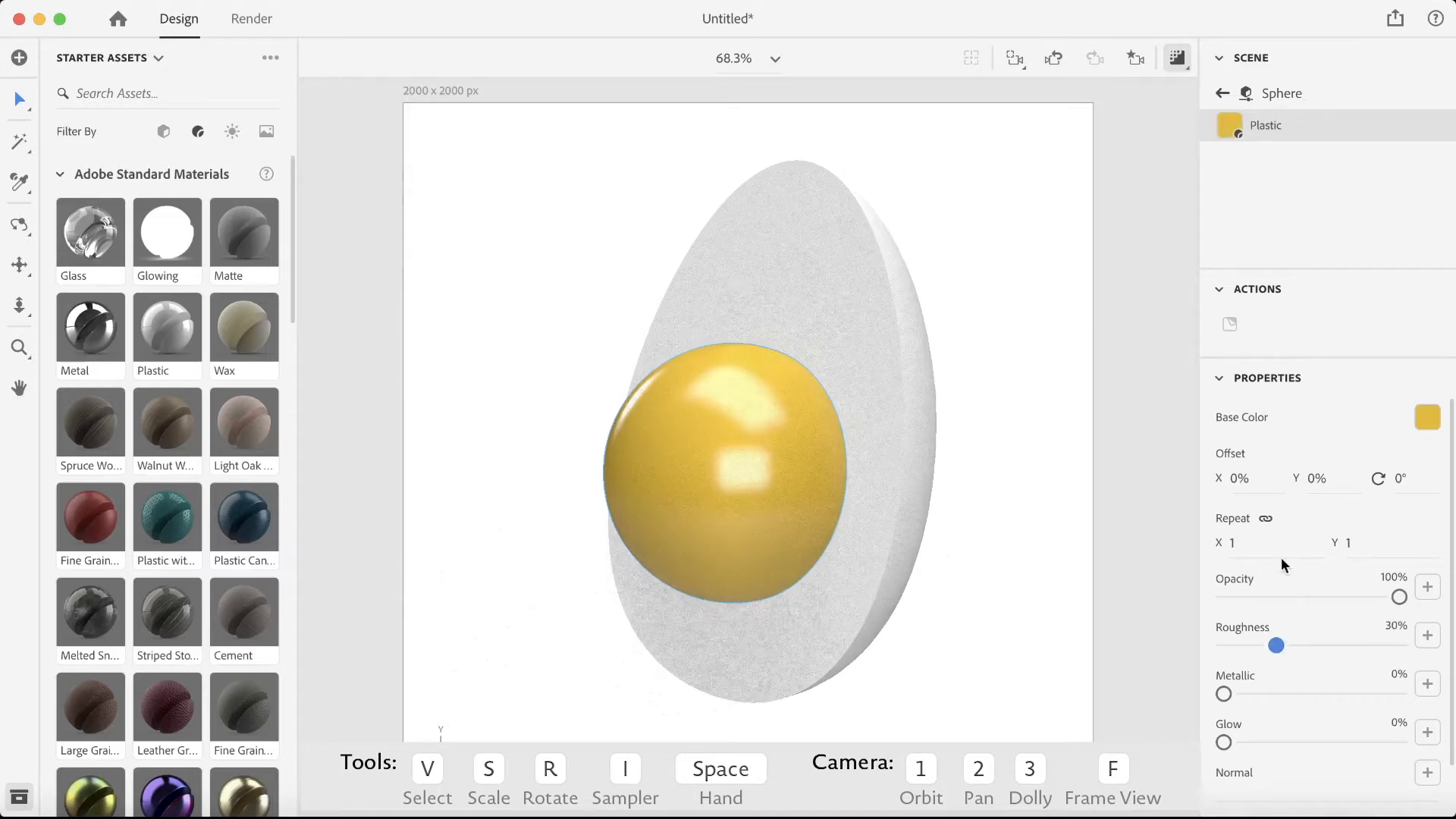
click(1221, 92)
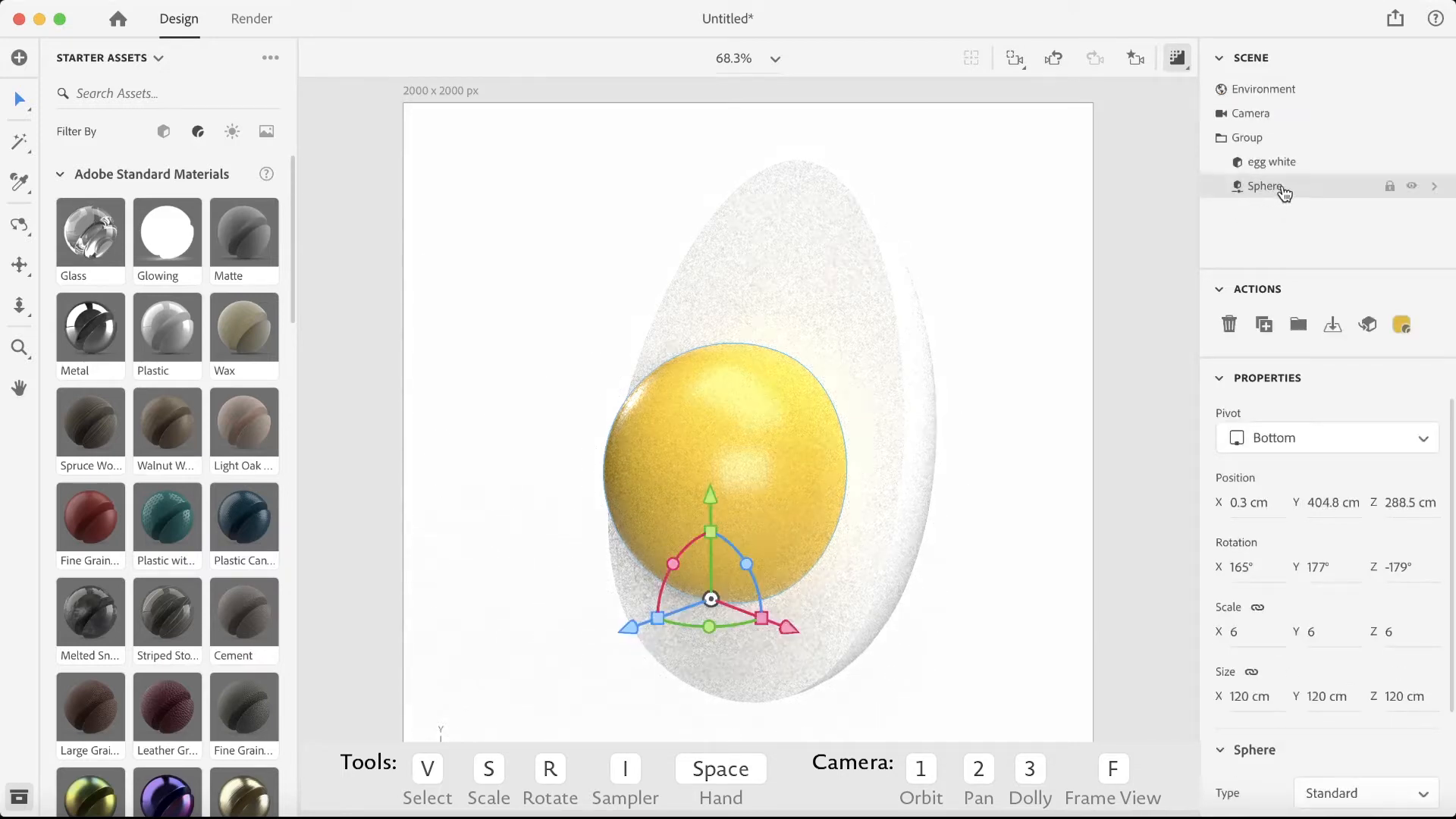
Convert the sphere from a parametric shape to a standard model and place face decal.png on it as a graphic.
click(1368, 326)
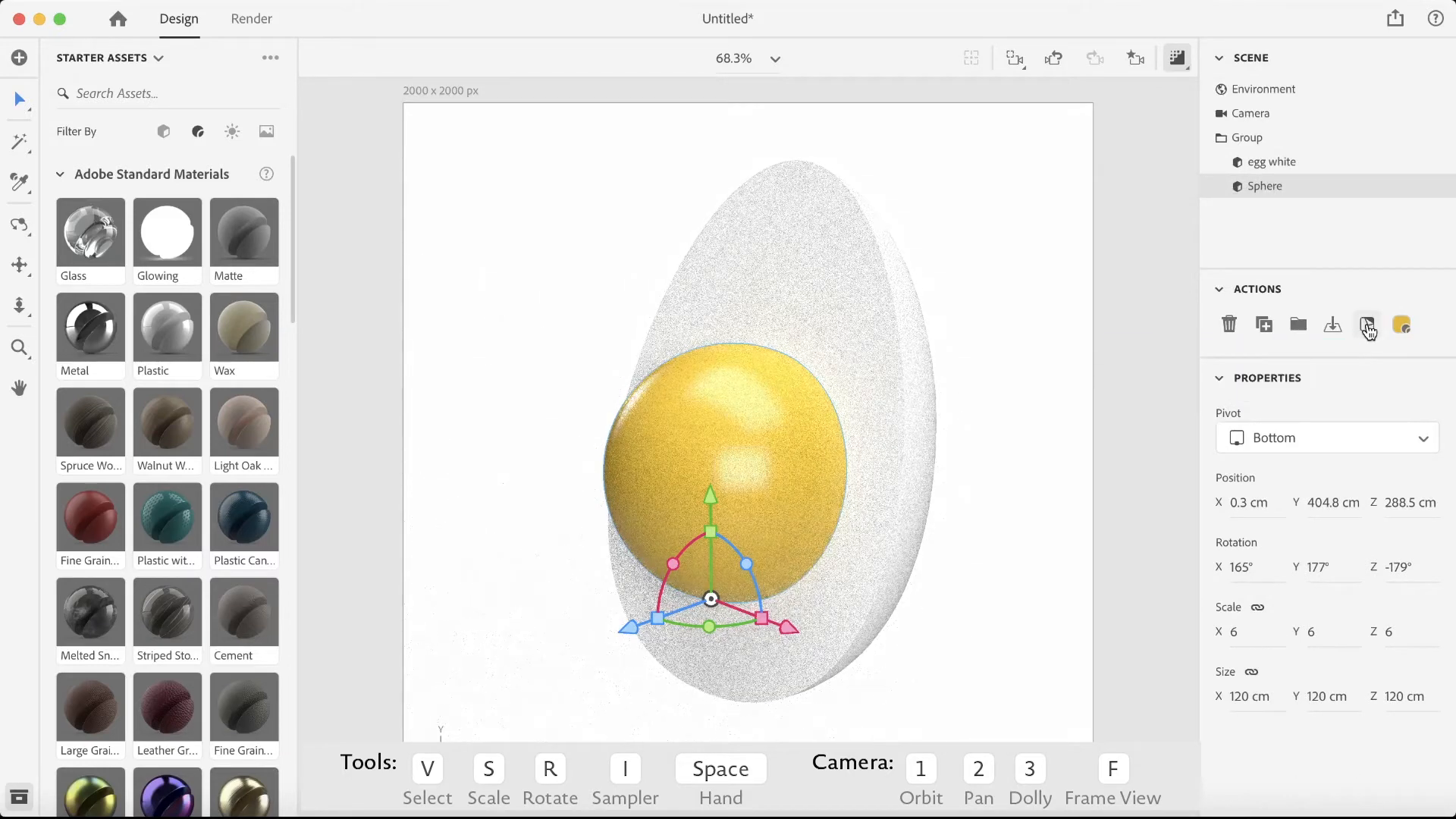
click(1401, 324)
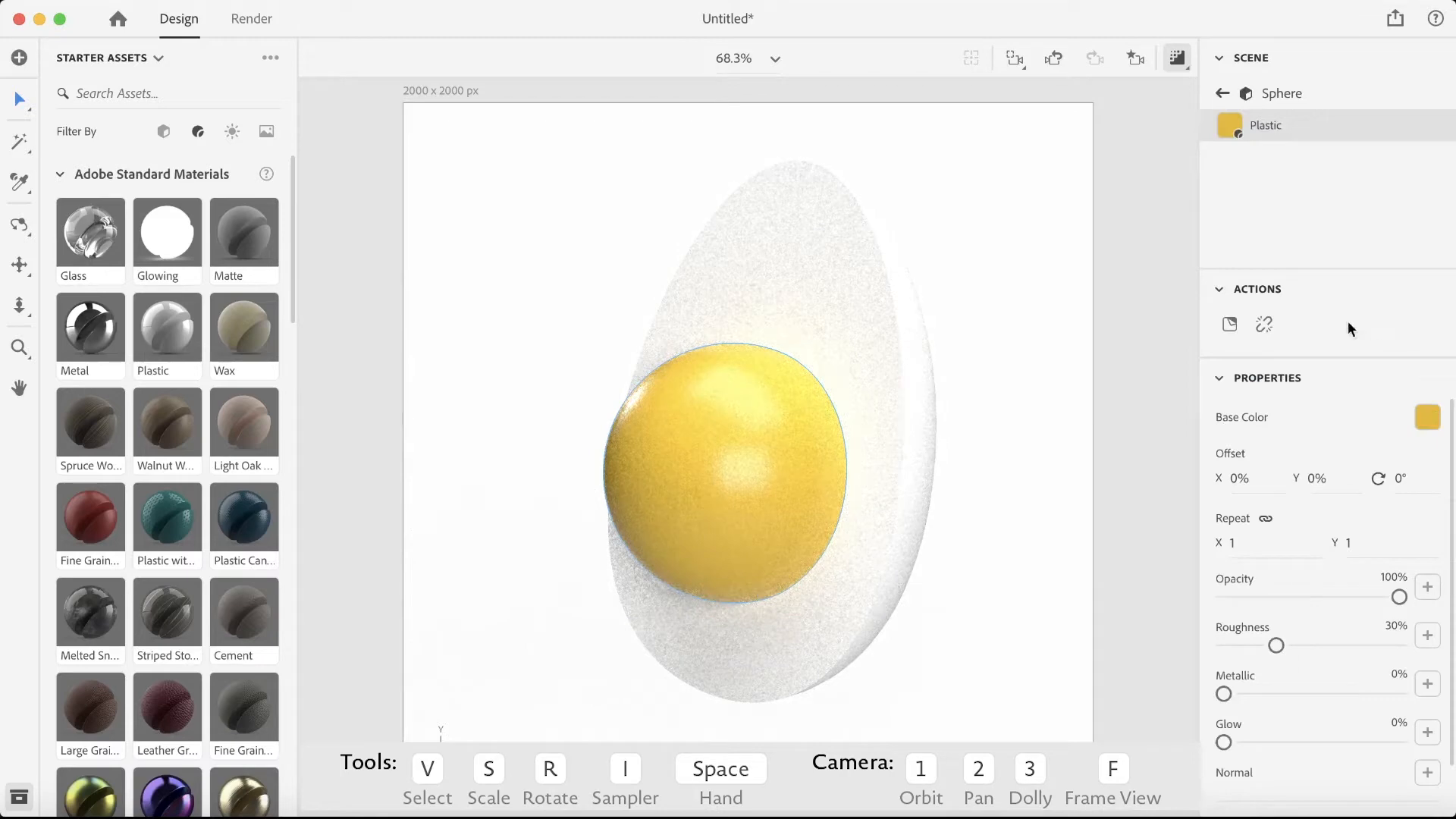
click(1229, 326)
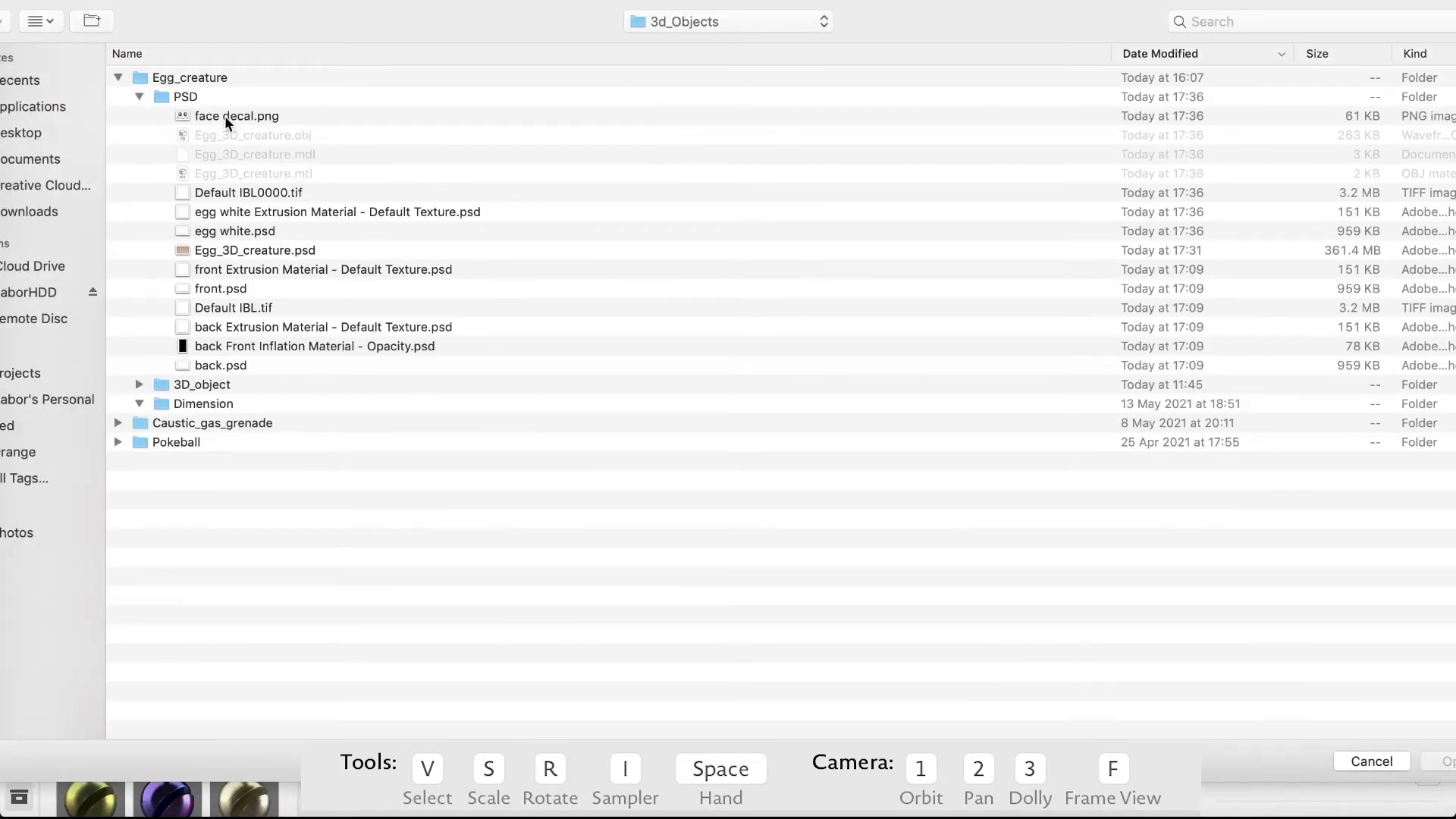
click(235, 116)
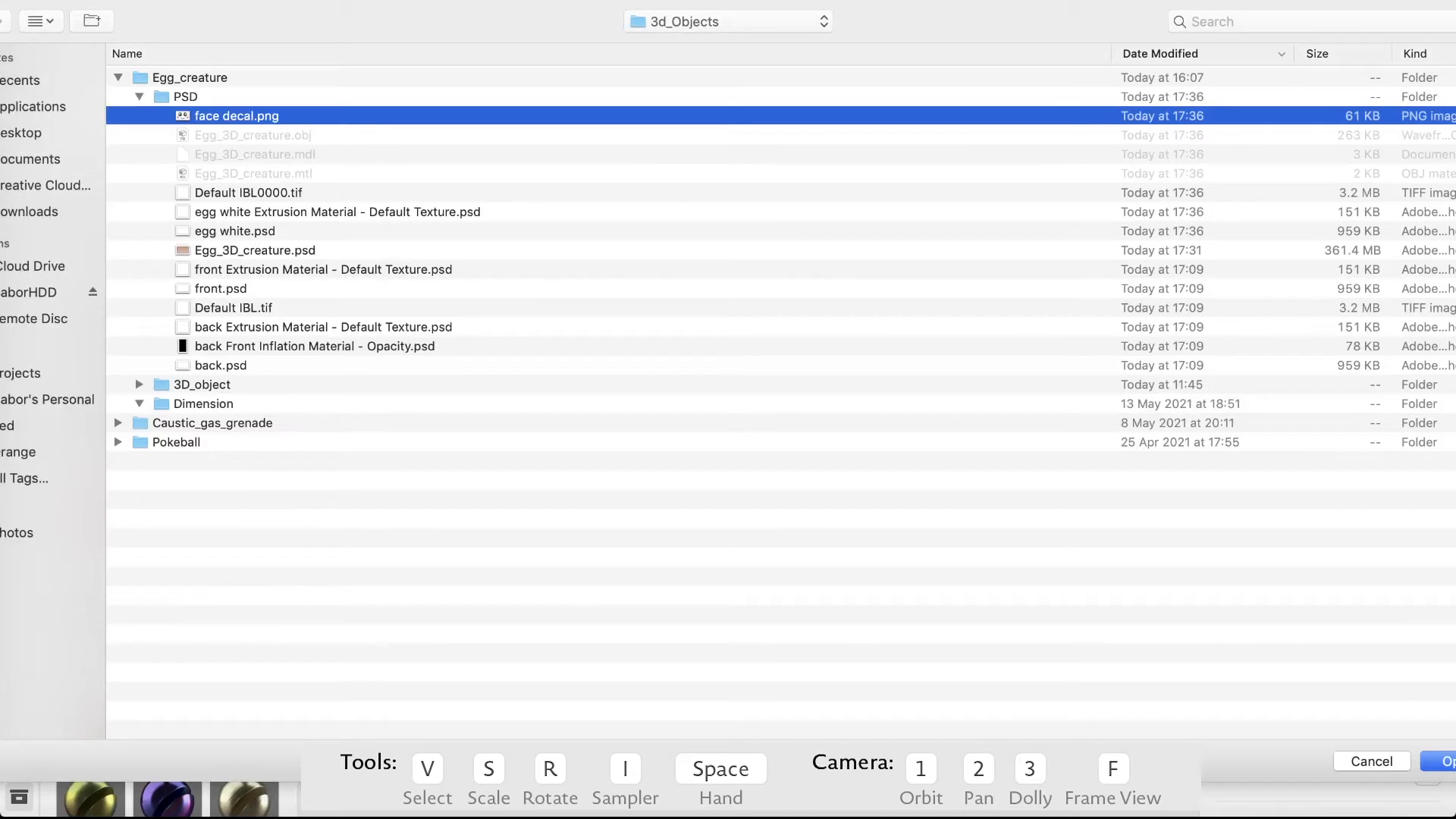
key(Return)
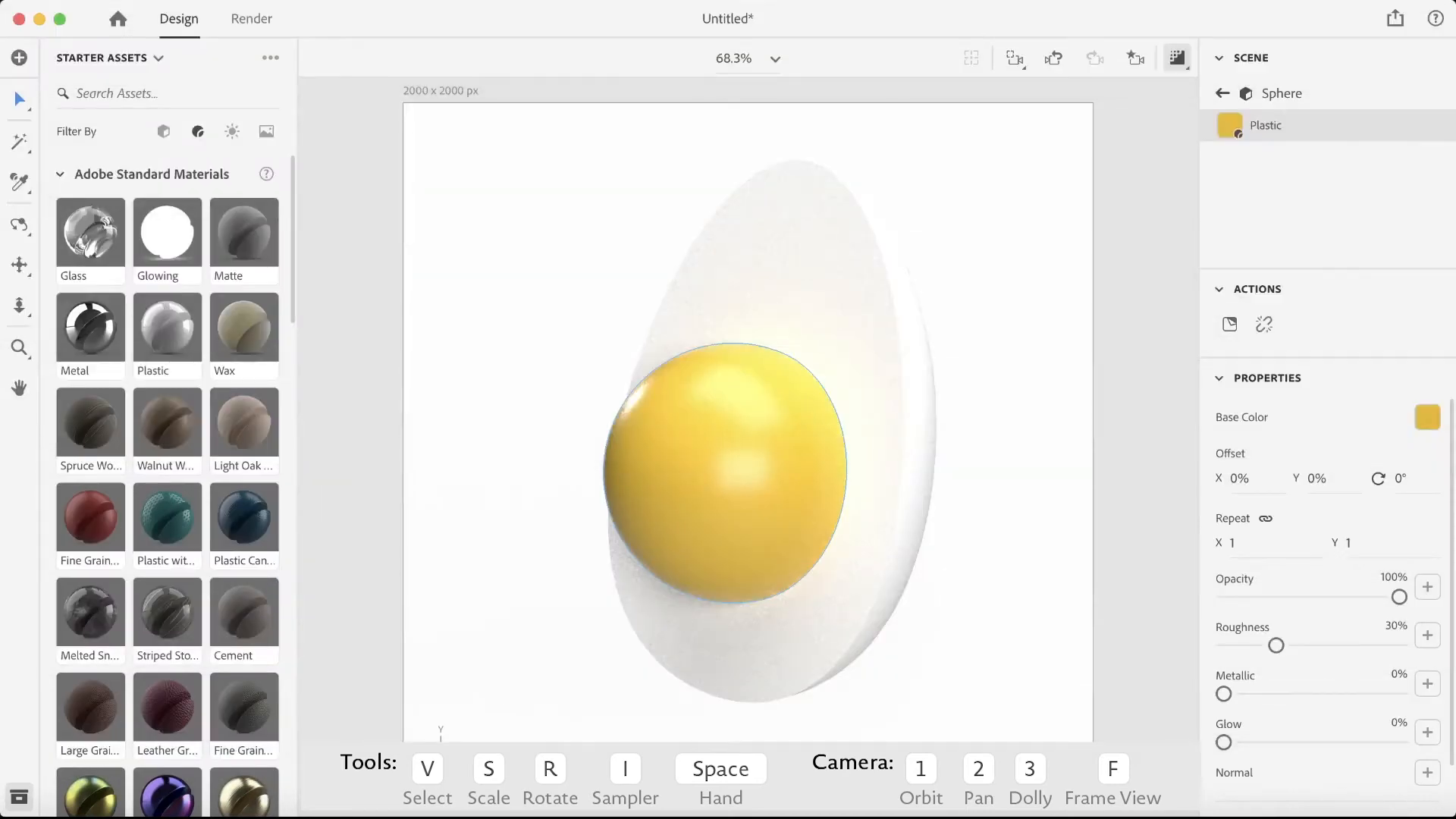
Position the face decal on the front of the yolk and scale it uniformly to 12.9%.
drag(802, 502, 744, 475)
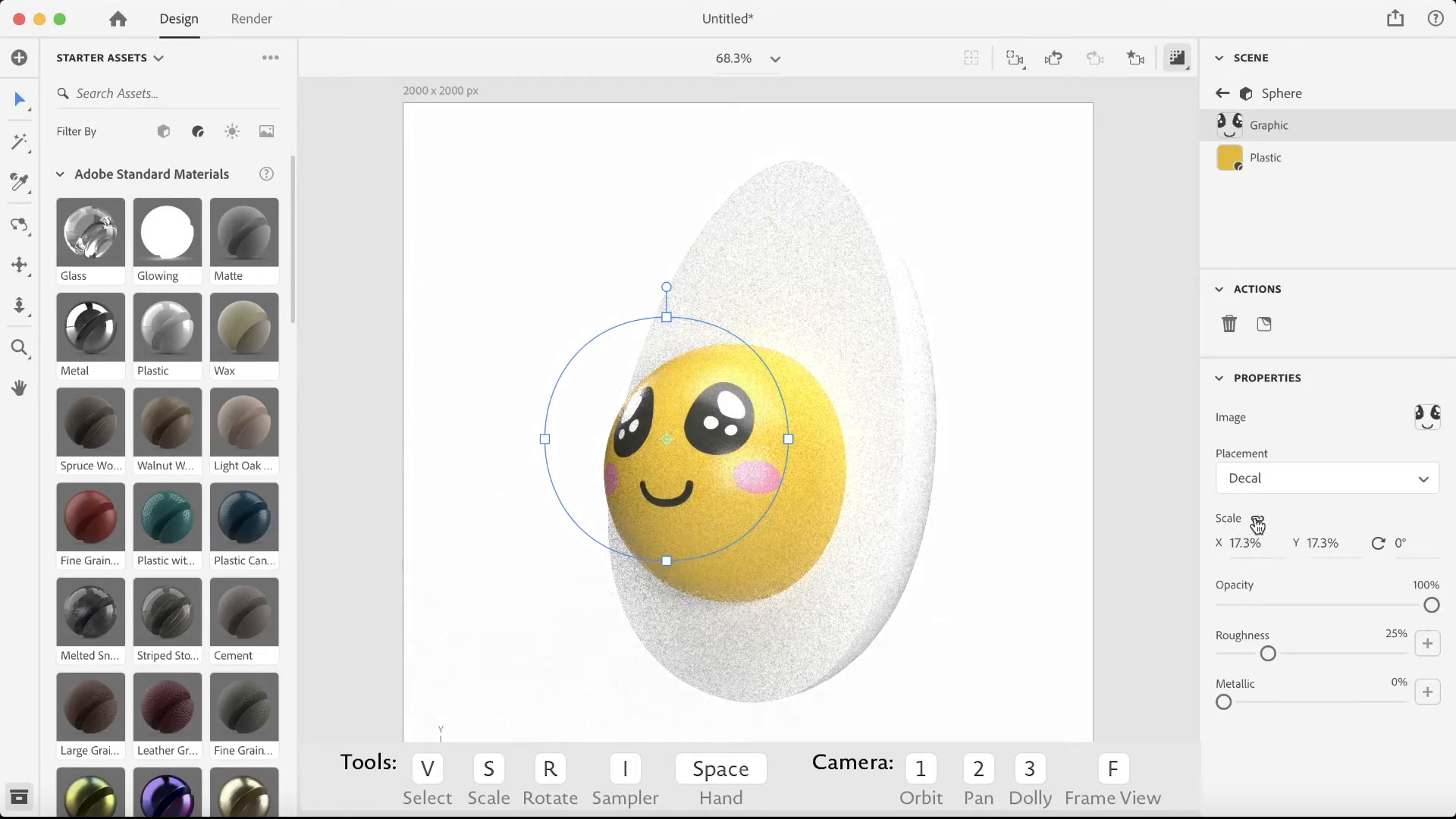
drag(1248, 544, 1206, 545)
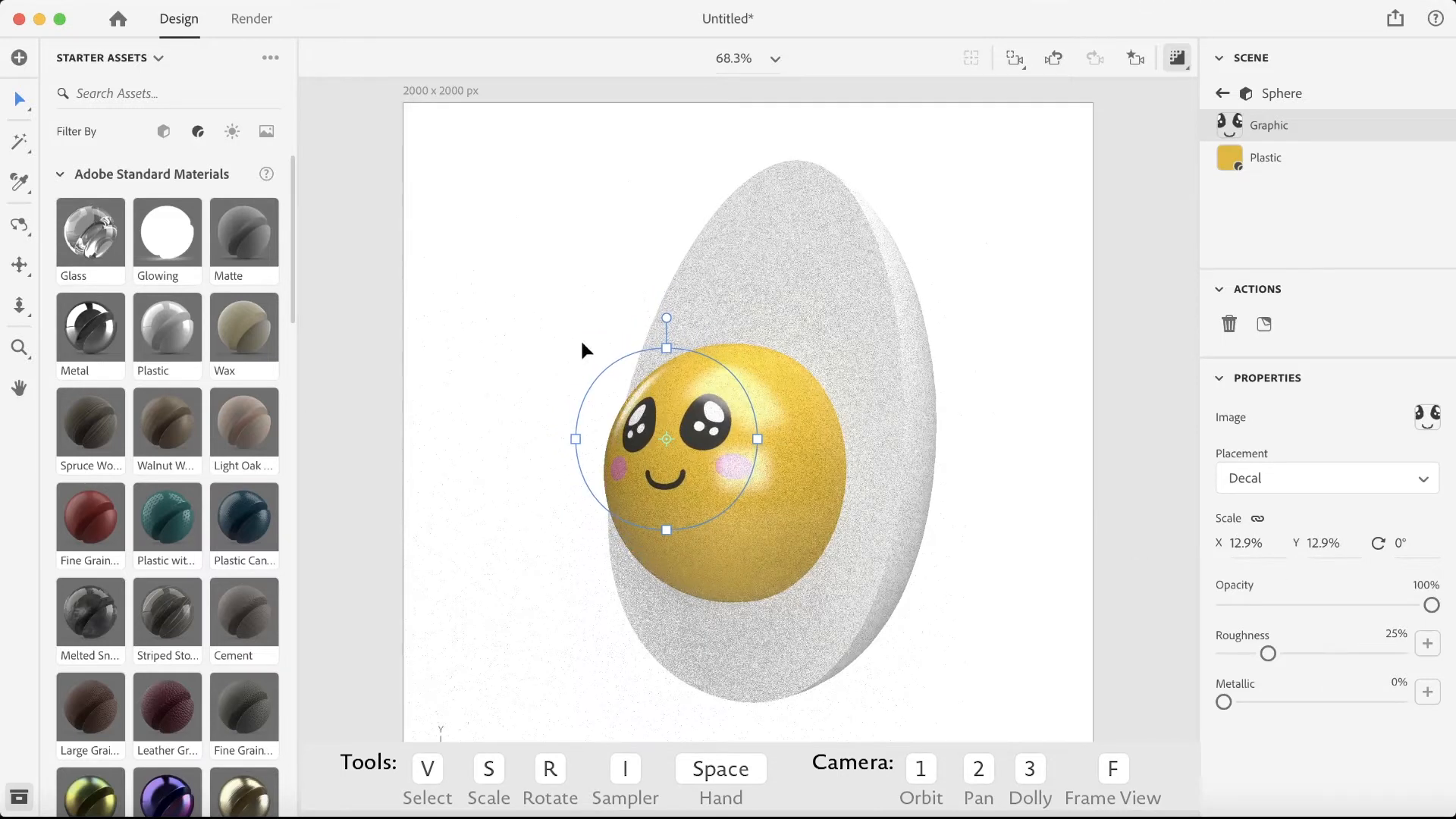
mouse_move(675, 406)
mouse_down()
mouse_move(687, 392)
mouse_move(670, 398)
mouse_up()
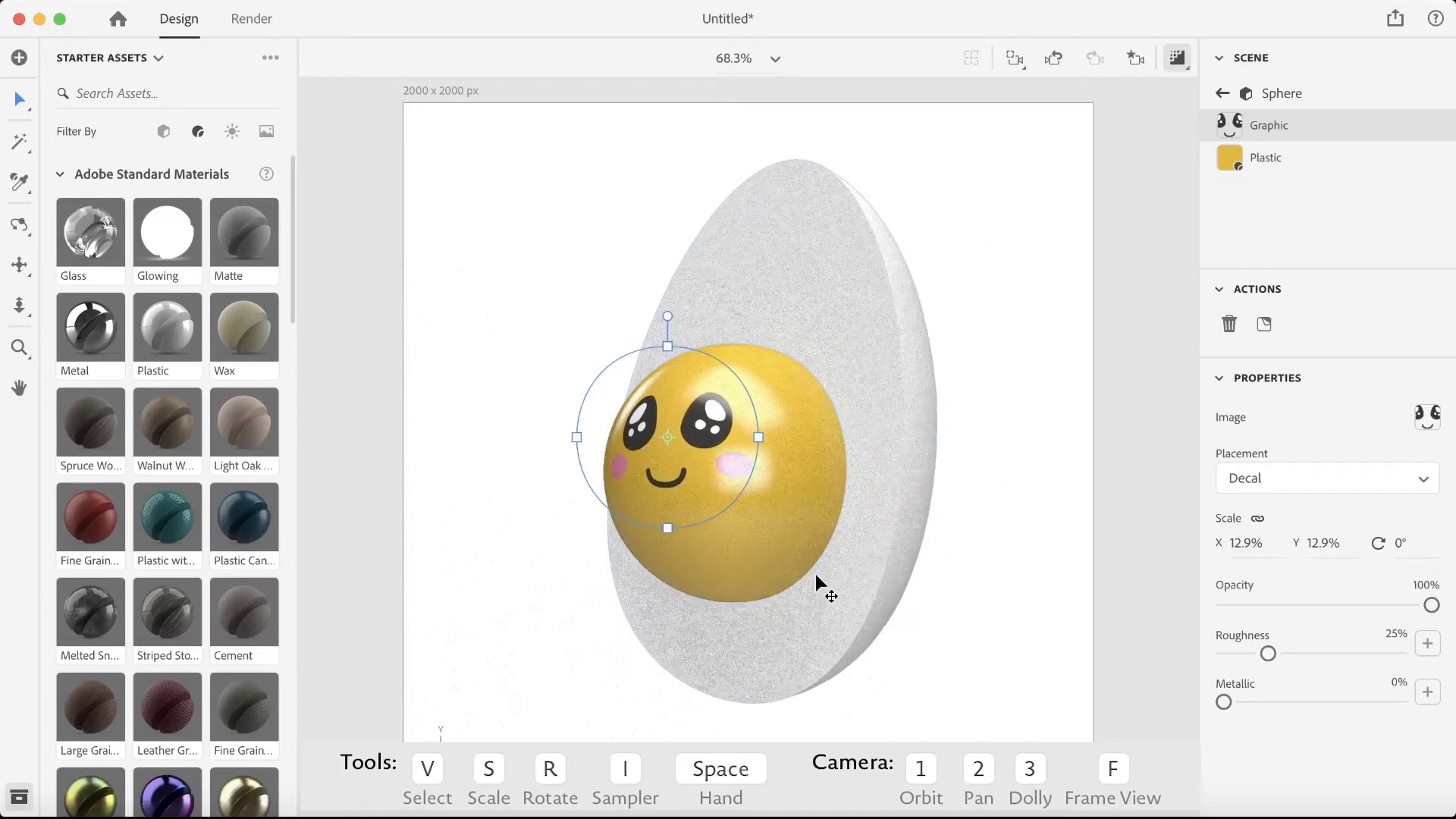
Rotate the face decal to 9°, enlarge it uniformly to 14.9%, fine-tune its position on the yolk and return to the scene list.
mouse_move(668, 314)
mouse_down()
mouse_move(696, 325)
mouse_move(693, 306)
mouse_up()
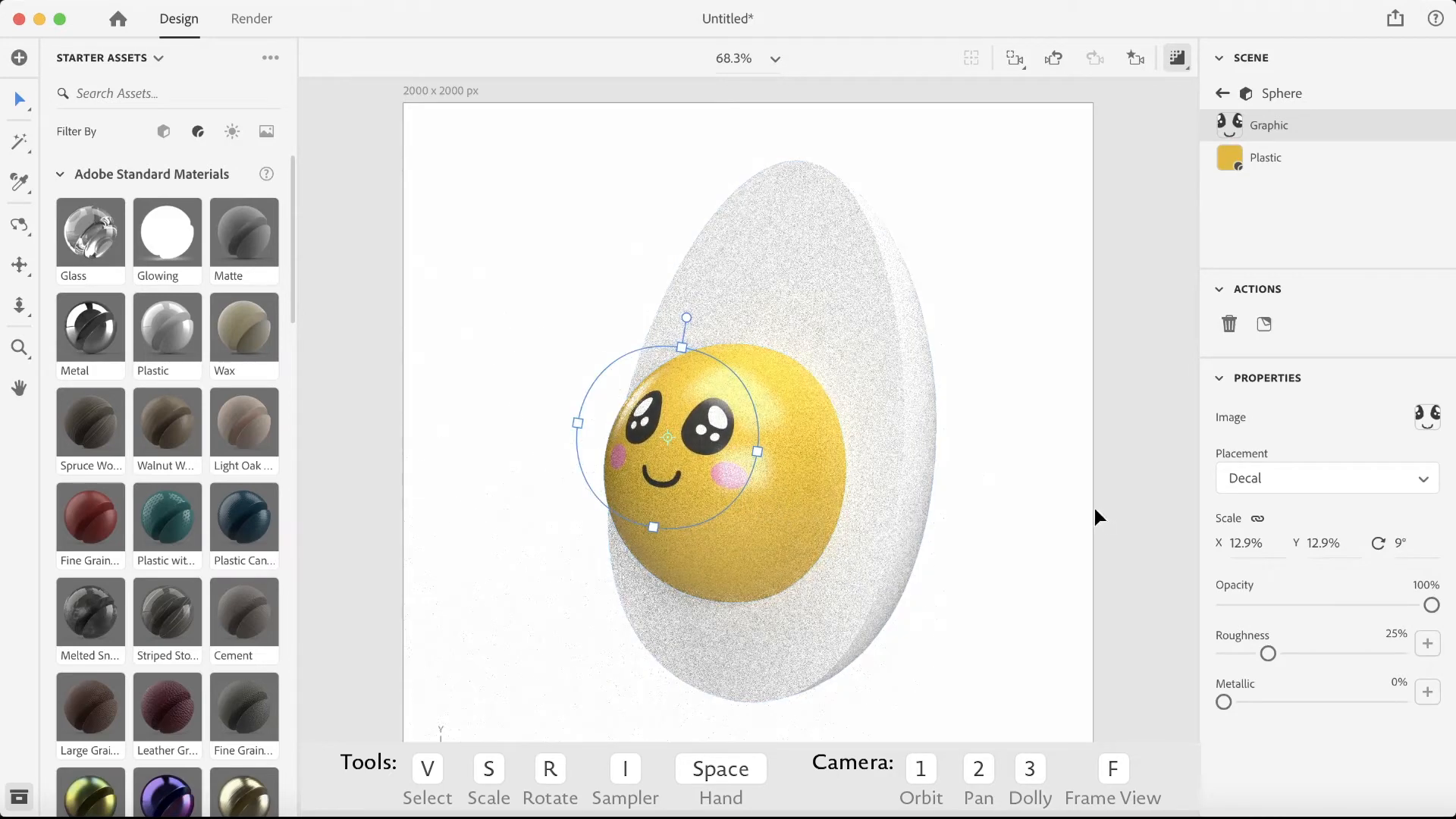
drag(1237, 544, 1320, 544)
drag(562, 421, 564, 420)
drag(705, 414, 717, 421)
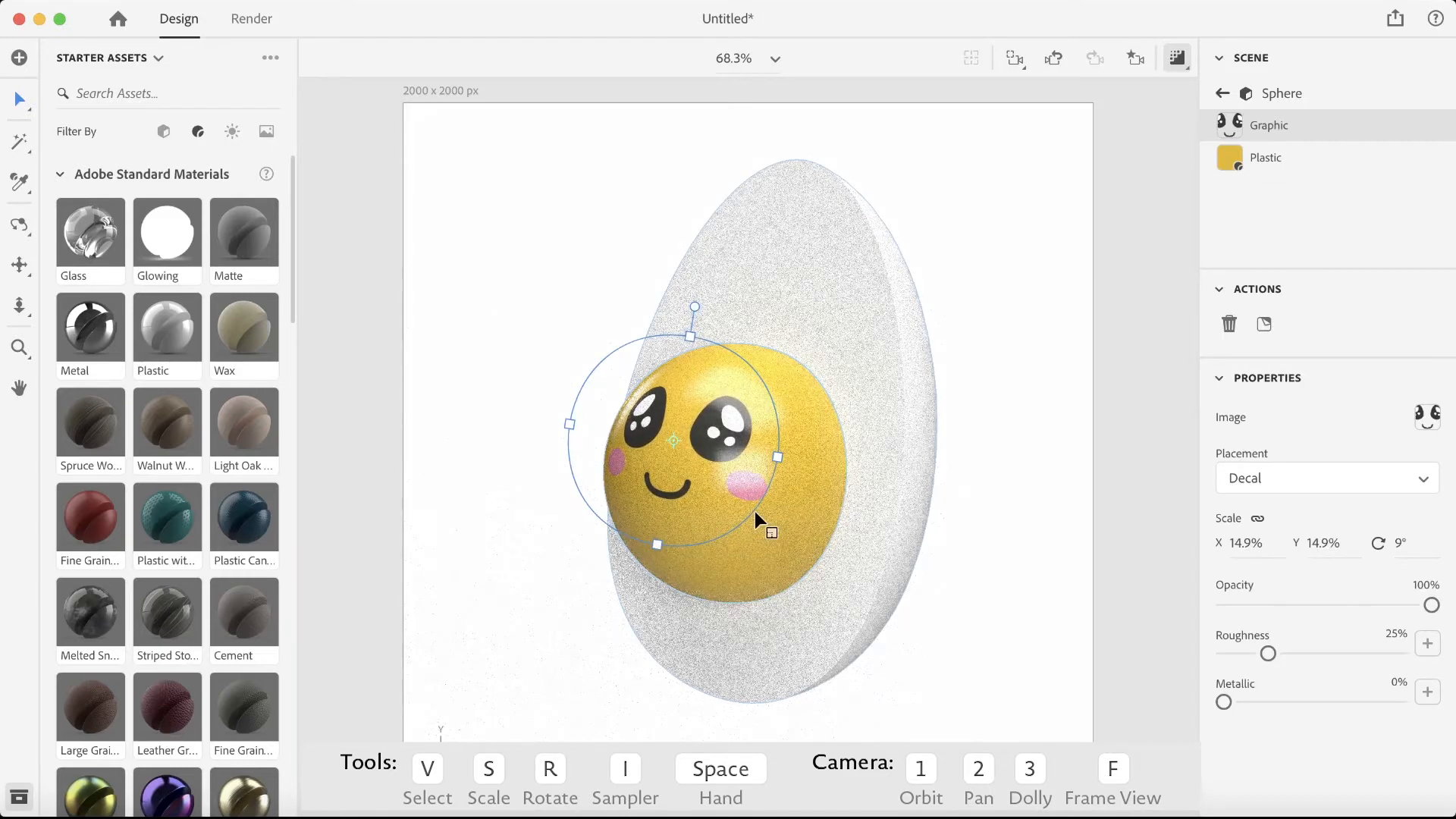
click(1223, 93)
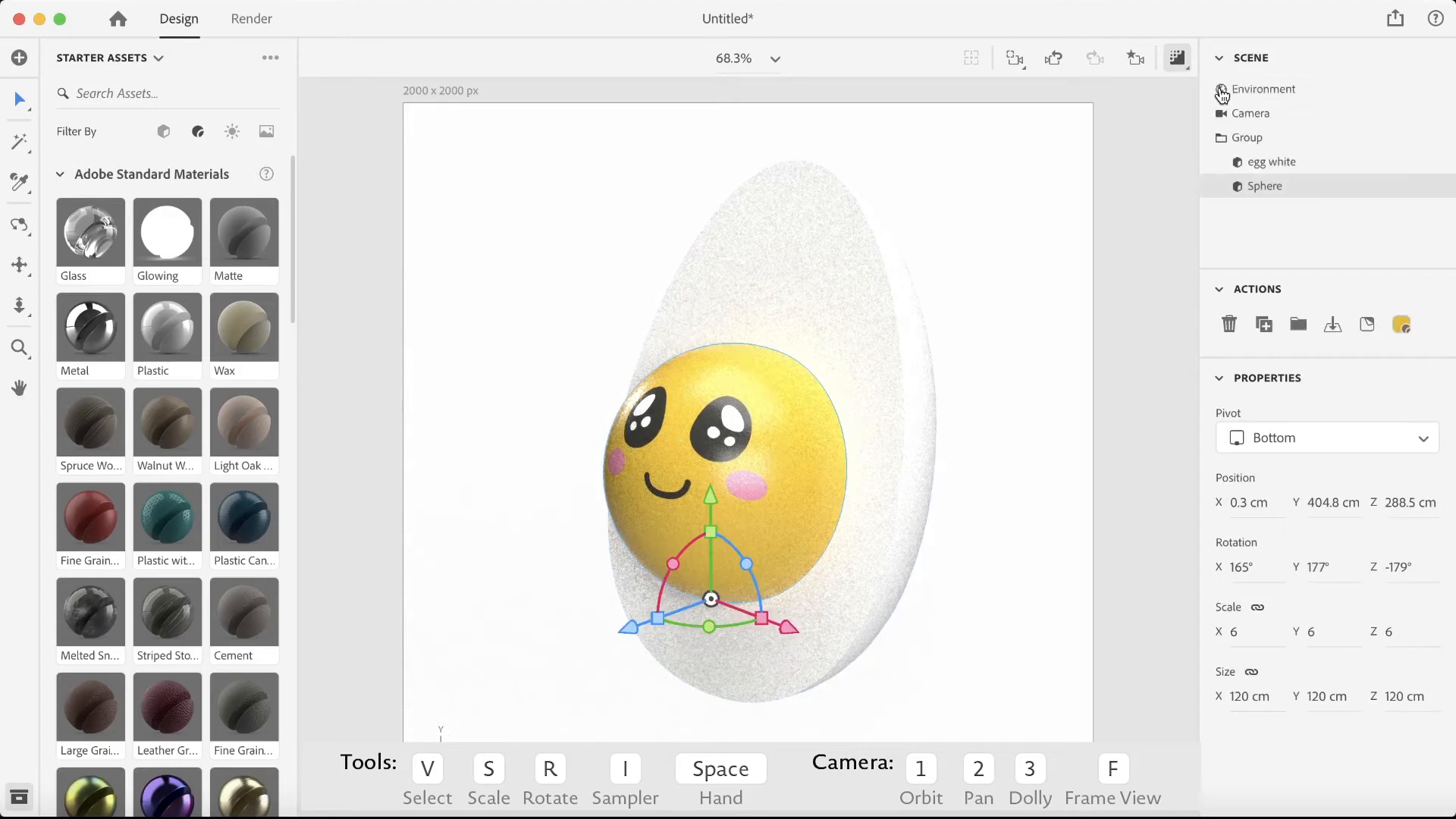
Apply the Studio Wood Window environment light to the scene and add a 3-Point Light set.
click(1266, 90)
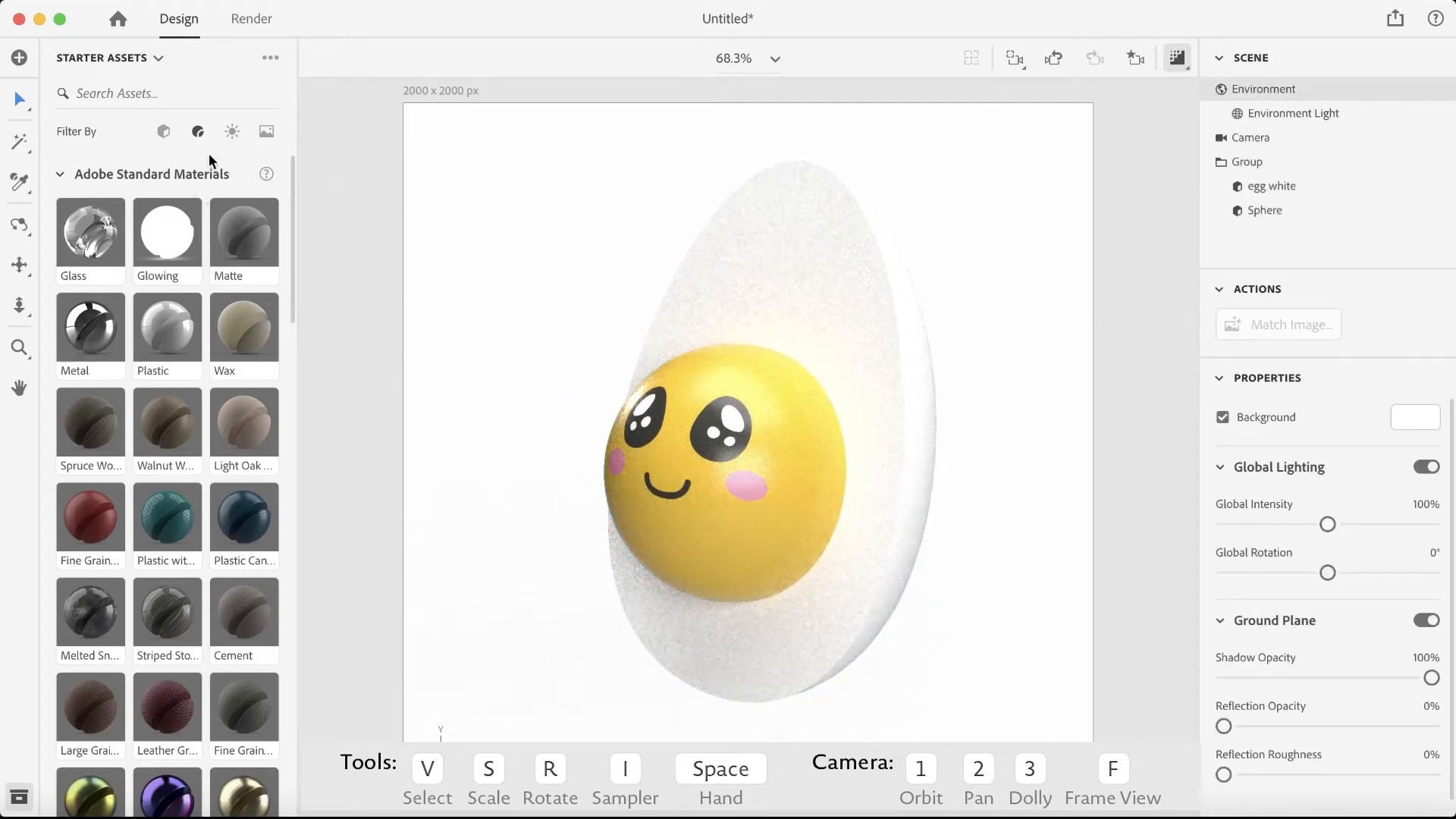
click(231, 133)
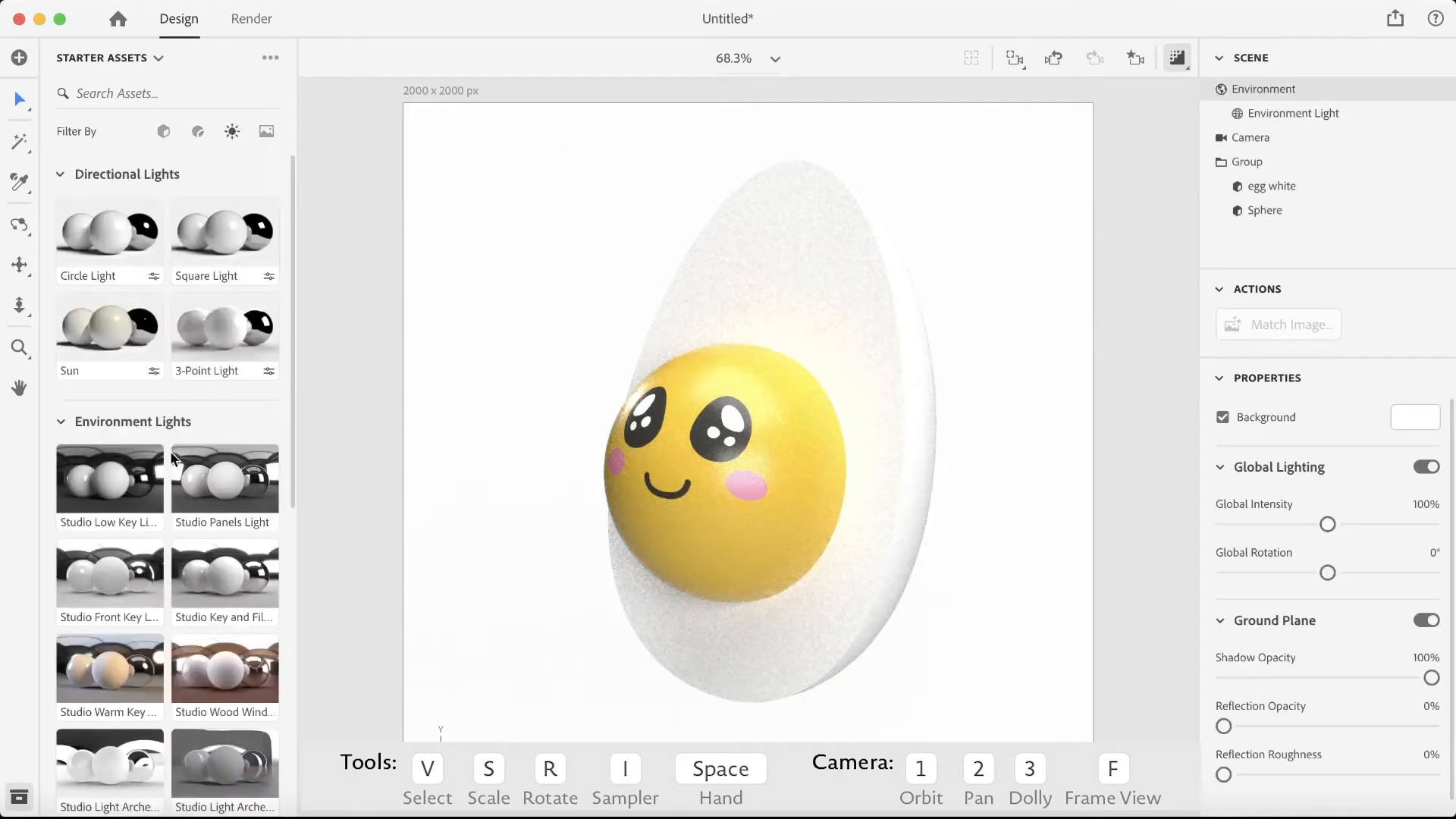
scroll(172, 455, down, 3)
click(240, 542)
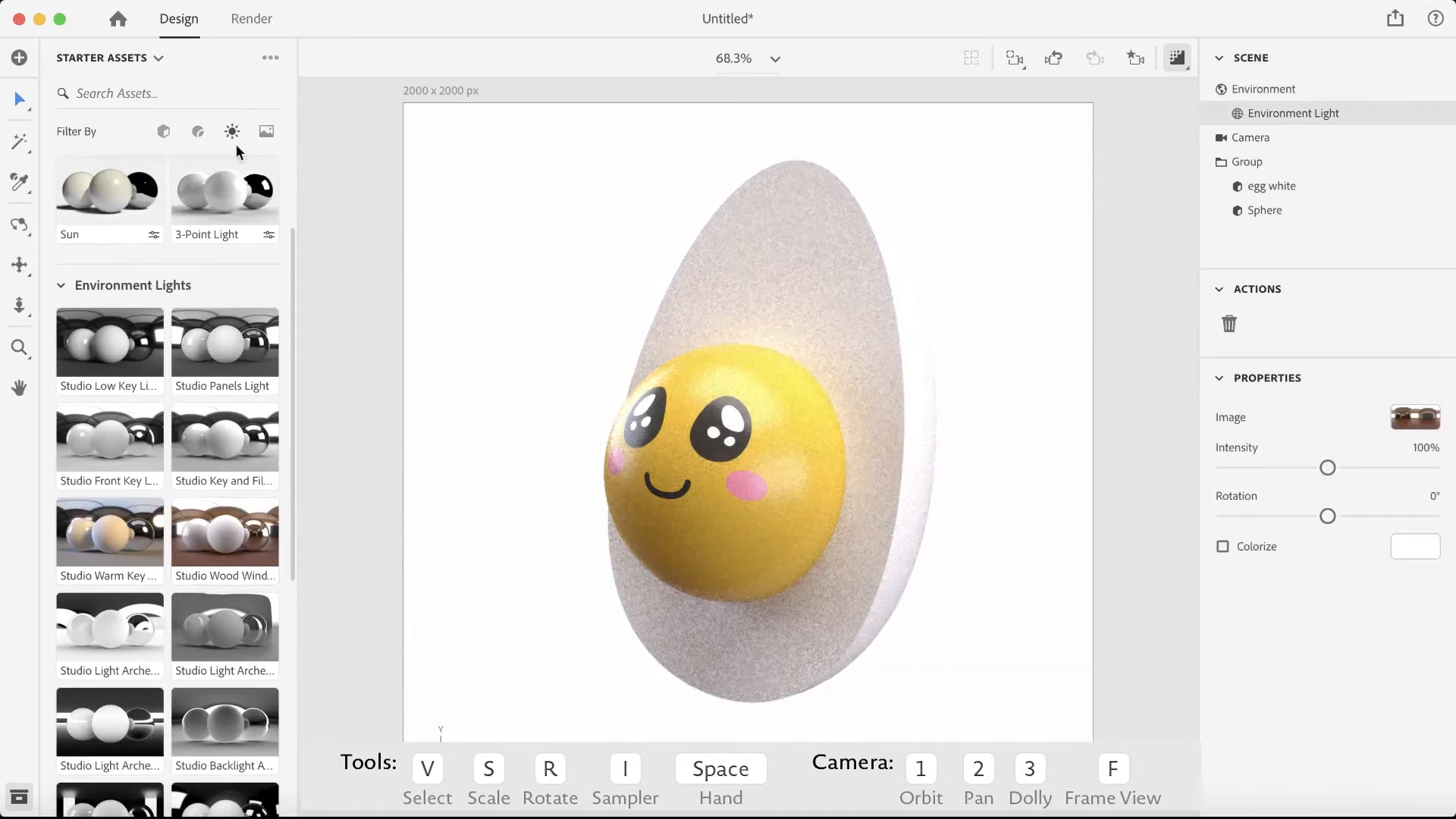
click(217, 198)
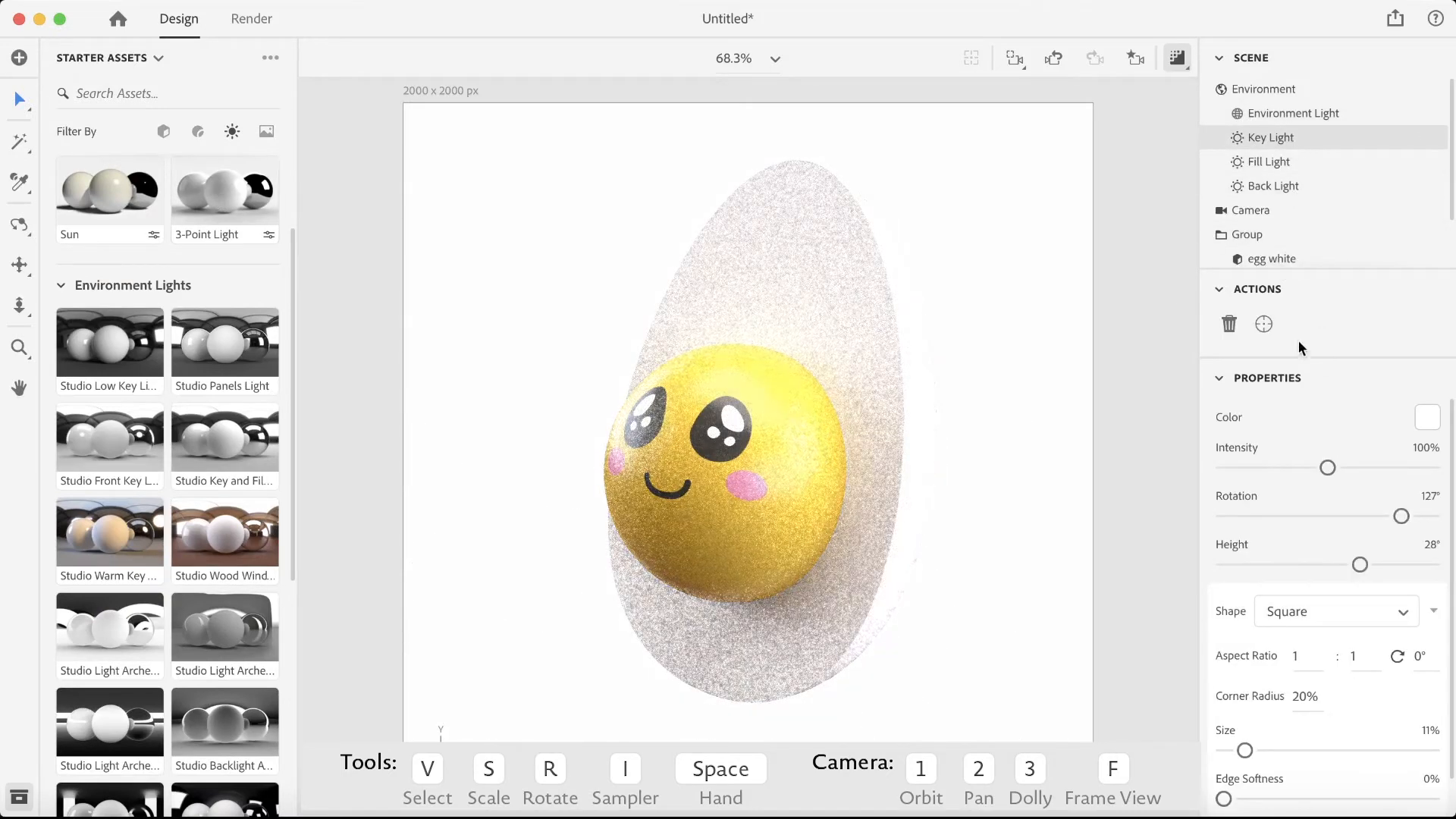
Aim the Key Light at the yolk's upper-left side, about -97° rotation and 26° height, and lower its intensity to about 44%.
click(1263, 323)
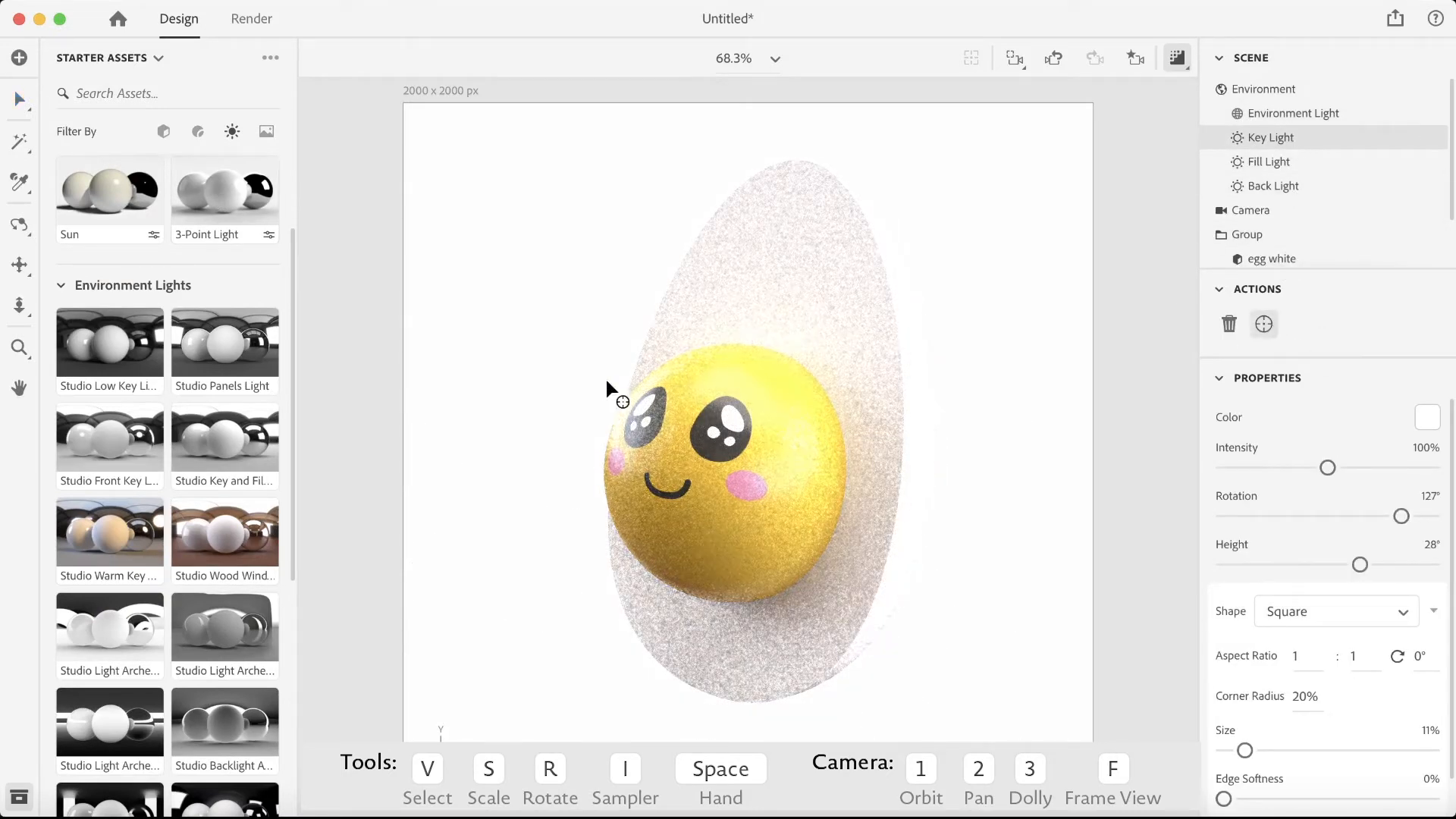
click(653, 398)
drag(686, 364, 647, 371)
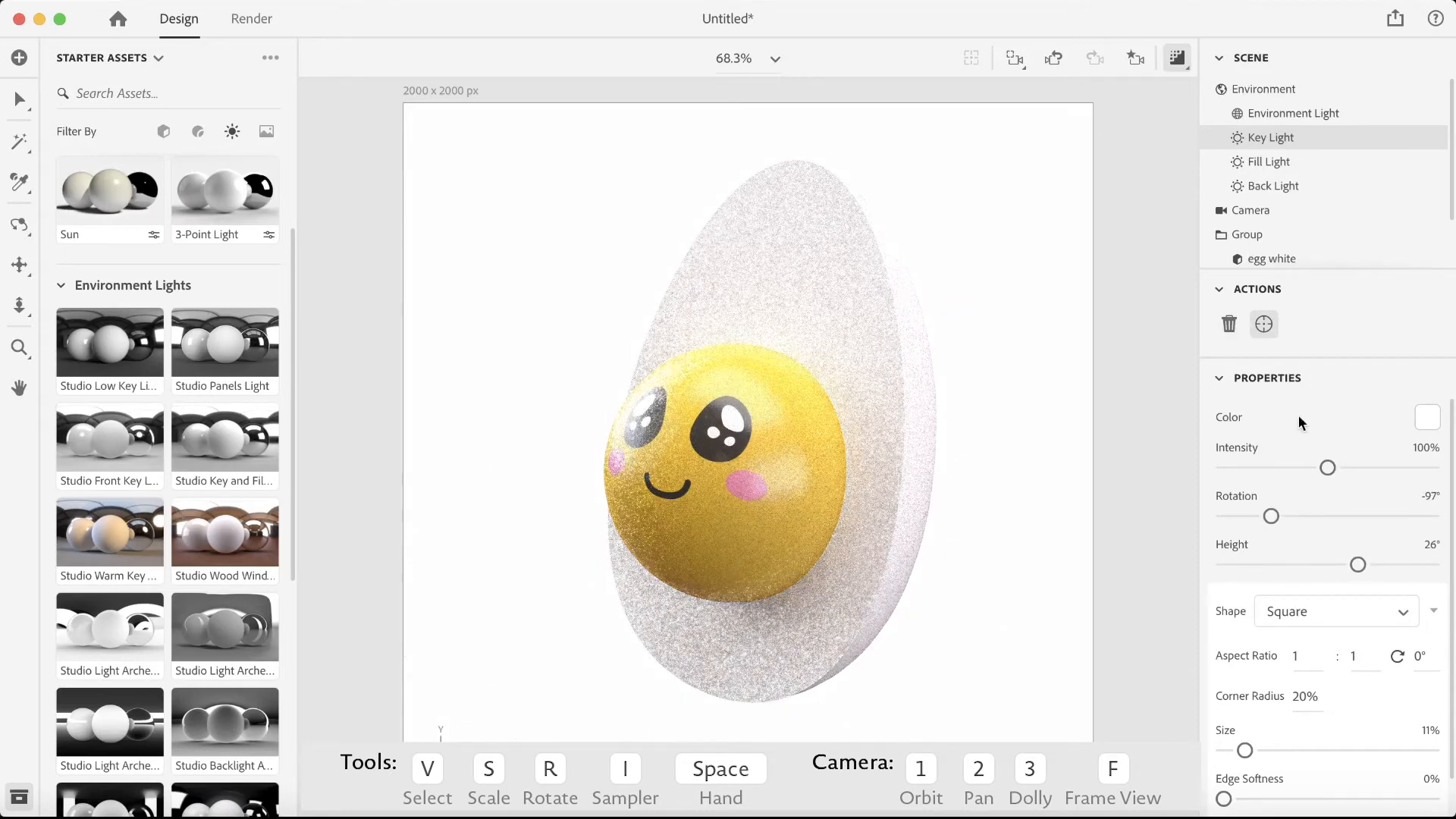
drag(1326, 468, 1270, 479)
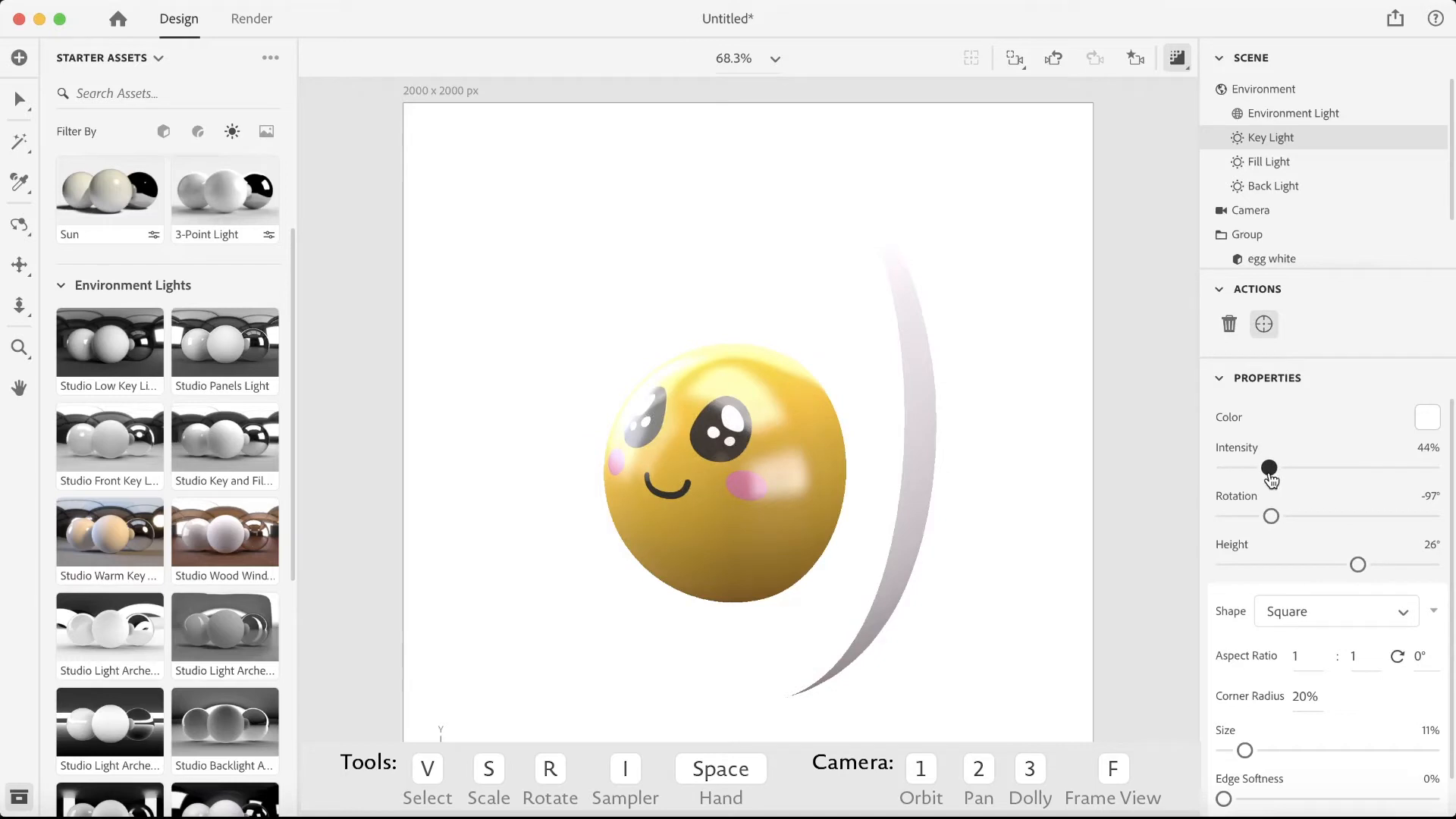
Aim the Fill Light at the yolk's face between the eyes, at about -15° rotation and 54° height.
click(1282, 162)
click(1262, 324)
click(720, 423)
mouse_move(721, 422)
mouse_down()
mouse_move(712, 380)
mouse_move(671, 402)
mouse_move(671, 371)
mouse_move(697, 410)
mouse_move(654, 425)
mouse_move(646, 414)
mouse_move(678, 437)
mouse_move(655, 422)
mouse_move(652, 393)
mouse_move(682, 409)
mouse_move(696, 398)
mouse_move(685, 413)
mouse_up()
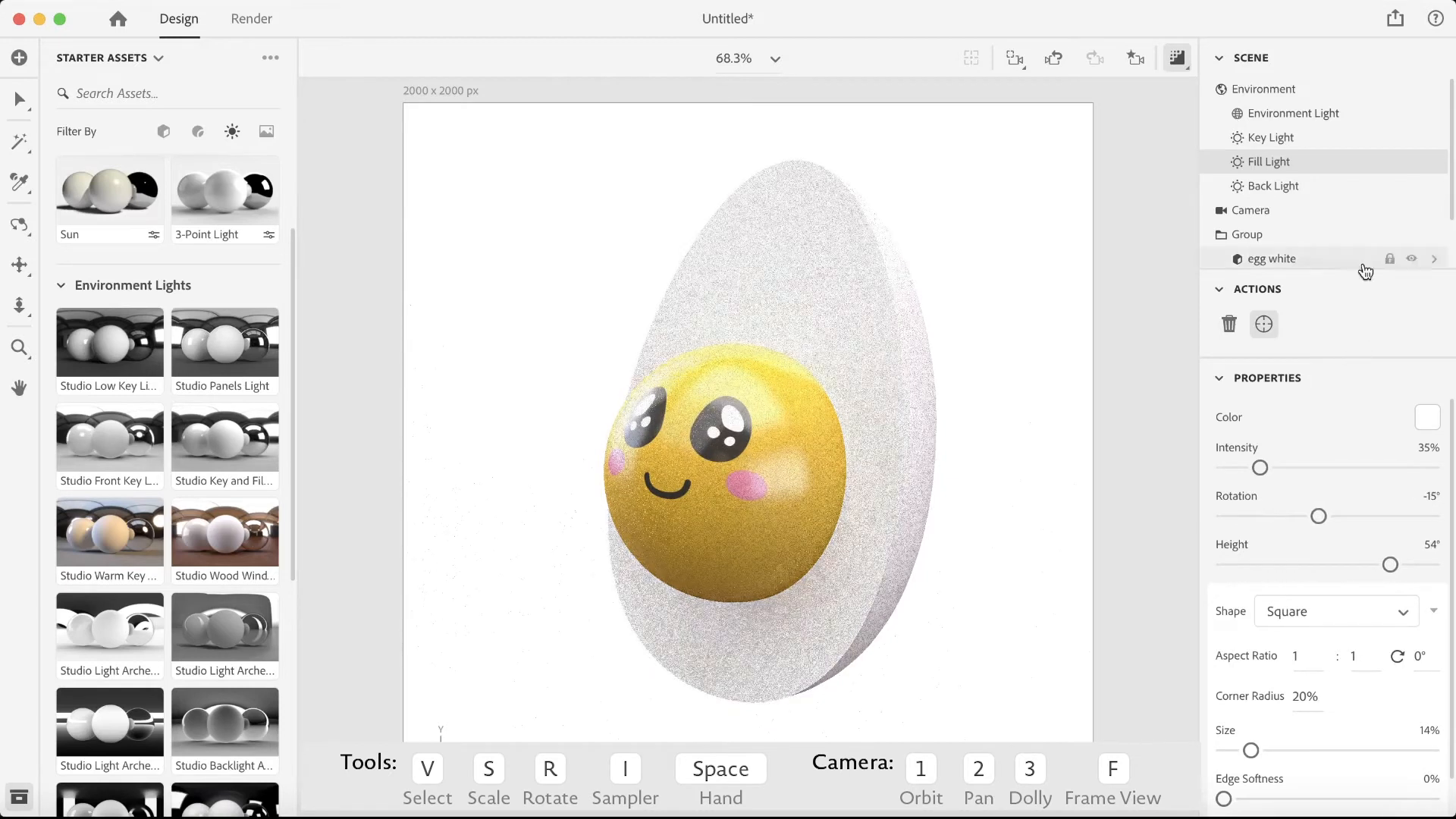
Aim the Back Light at the right edge of the egg white, at about -153° rotation and 9° height.
click(1304, 188)
click(1263, 324)
mouse_move(924, 363)
mouse_down()
mouse_move(910, 380)
mouse_move(835, 334)
mouse_move(793, 377)
mouse_move(825, 376)
mouse_move(796, 361)
mouse_move(904, 415)
mouse_up()
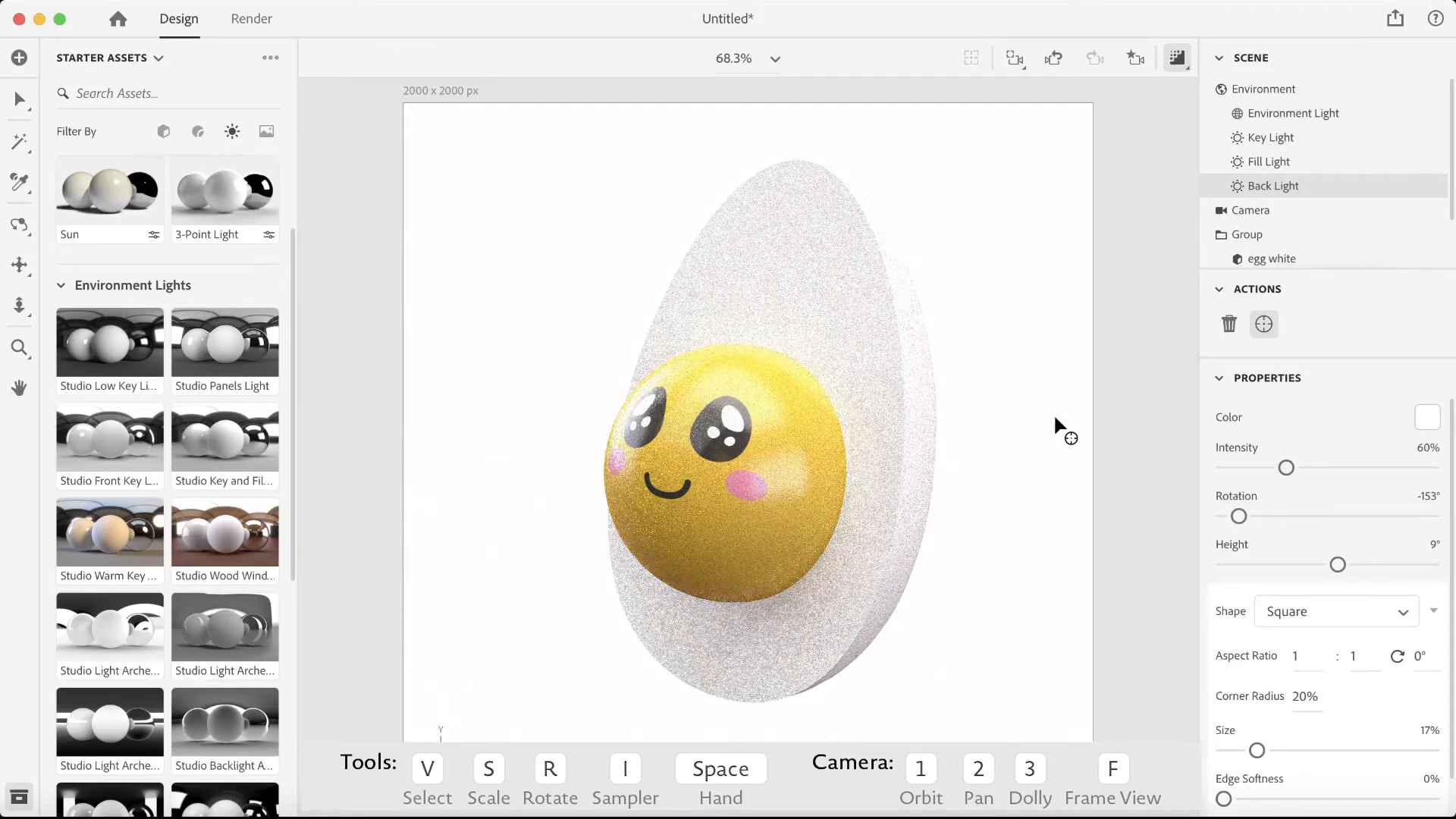
Lower the Environment Light's intensity to about 57%.
click(1285, 114)
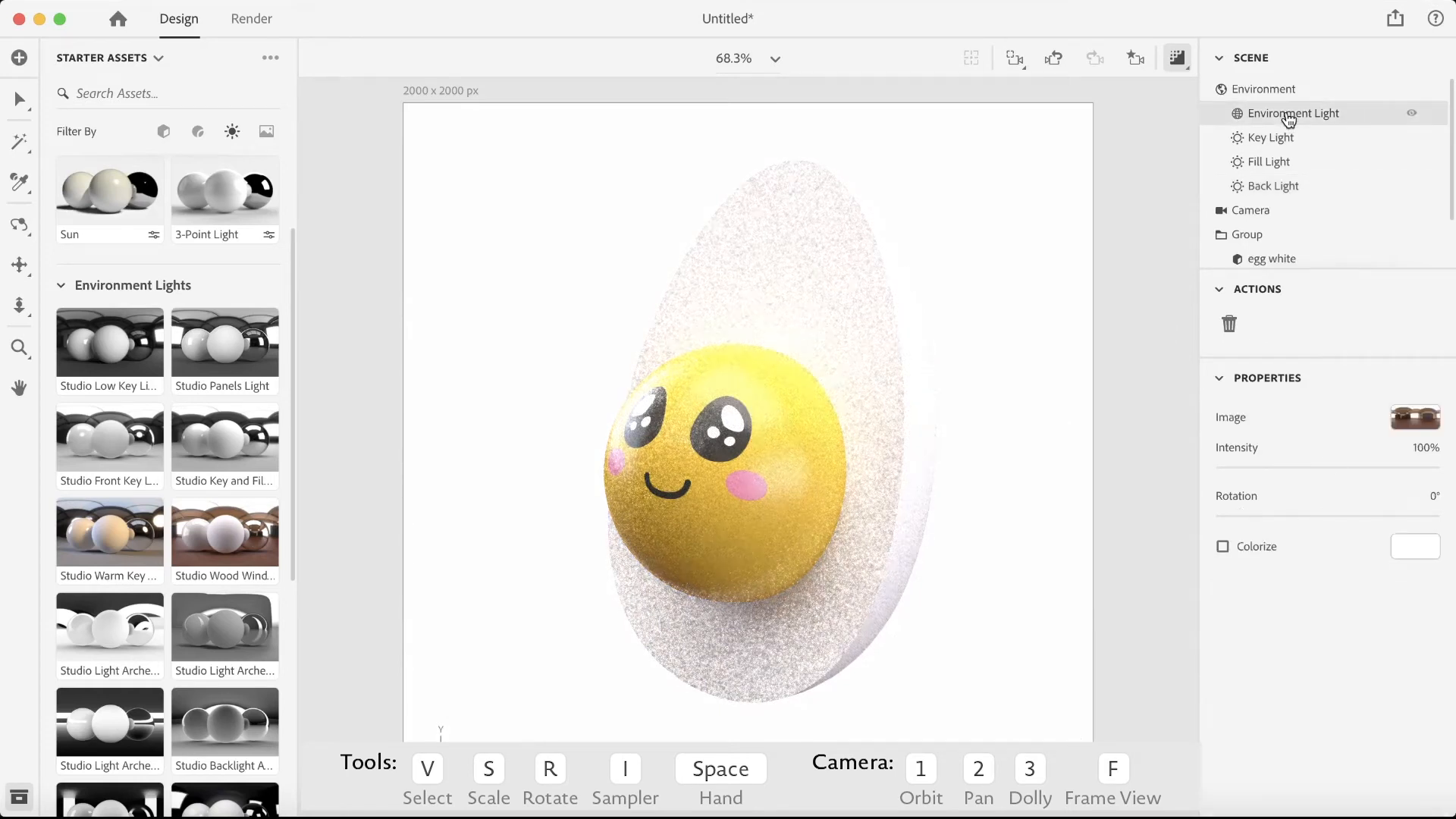
drag(1327, 468, 1285, 474)
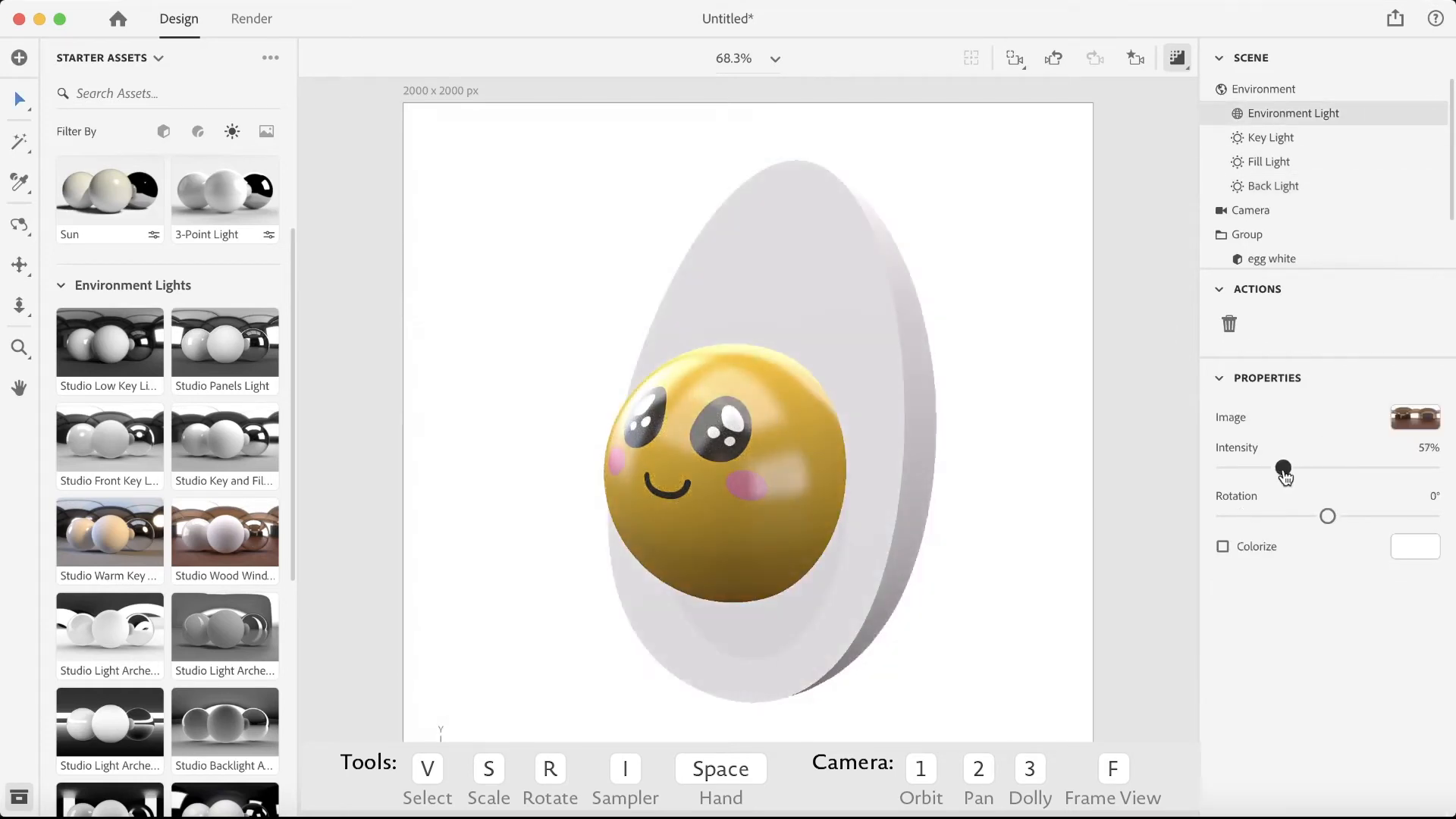